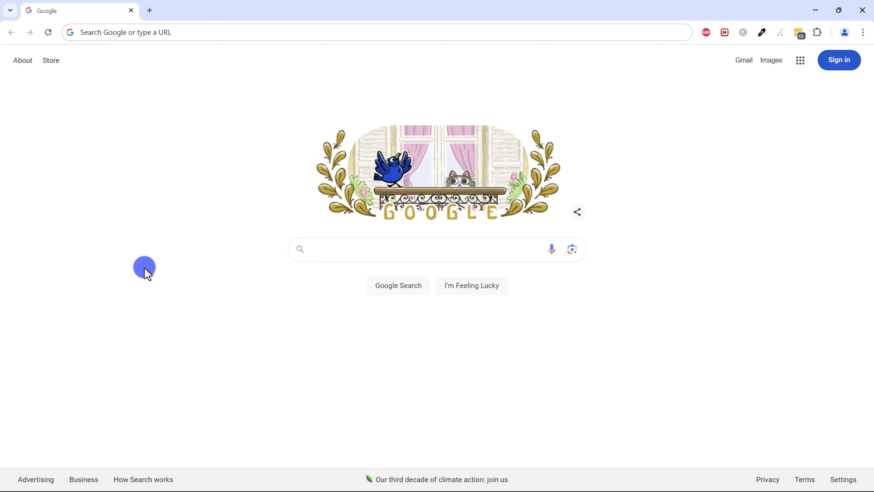
# - Go to business.facebook.com
pyautogui.click(136, 28)
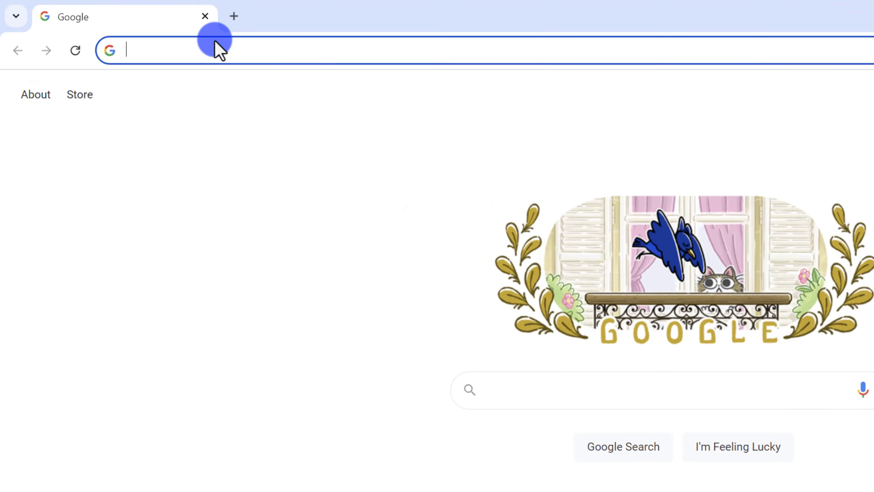
pyautogui.write('business.facebook.co')
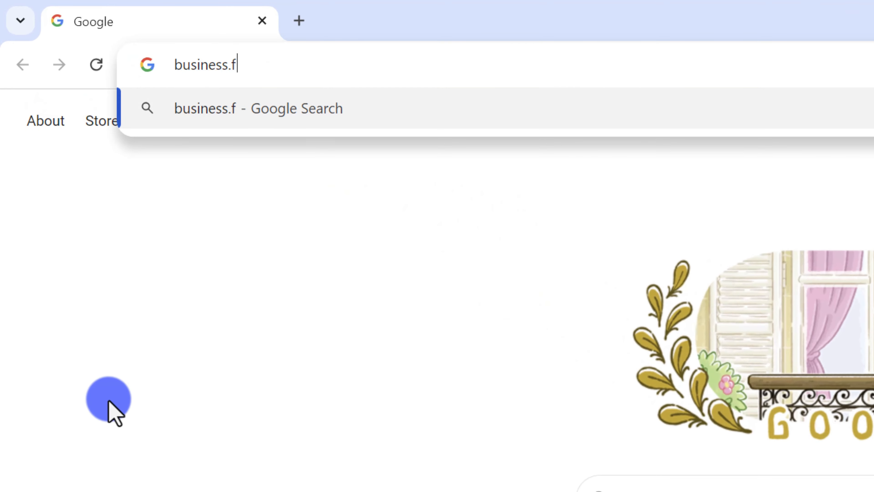
pyautogui.write('m')
pyautogui.press('Return')
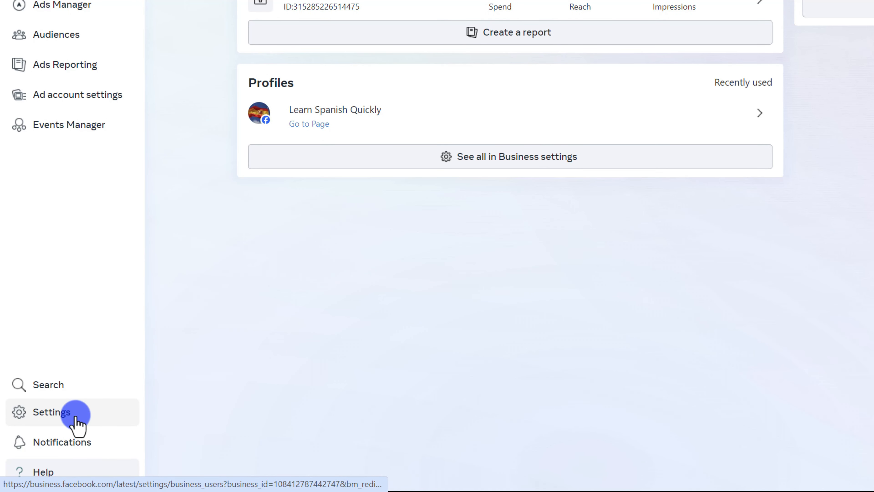
# - Open the business portfolio's settings and check which options are available for adding an ad account
pyautogui.click(77, 422)
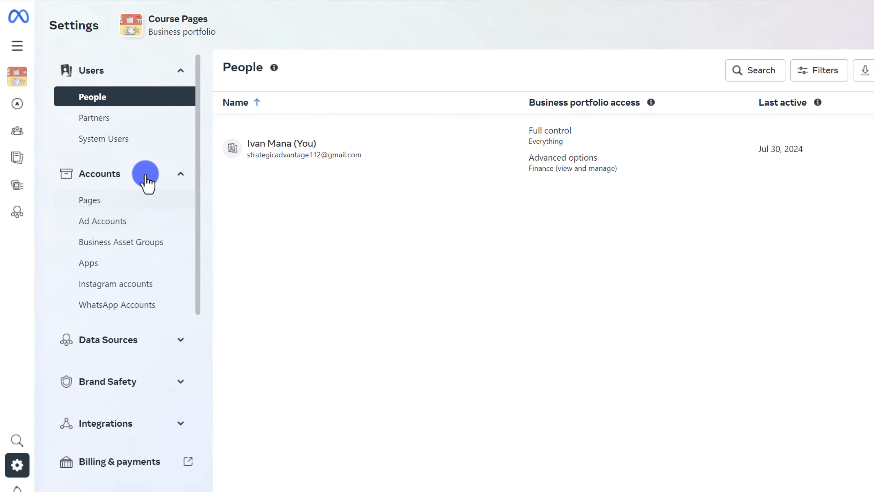
pyautogui.click(132, 224)
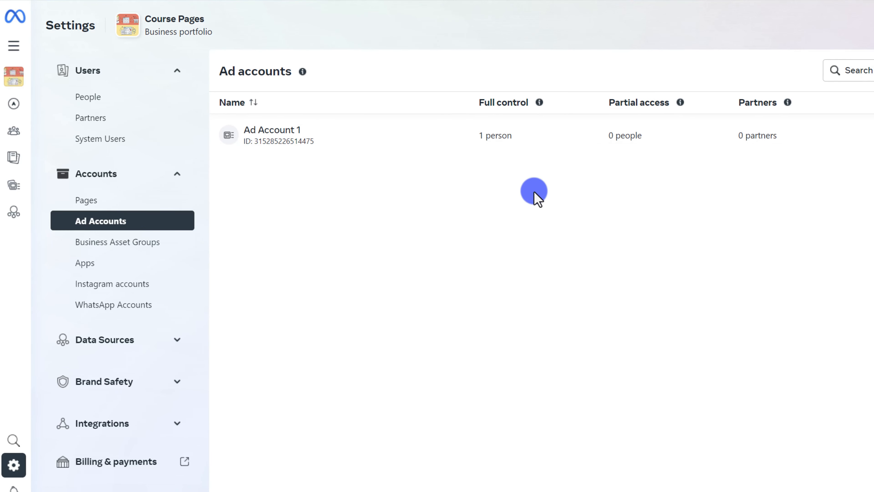
pyautogui.click(814, 72)
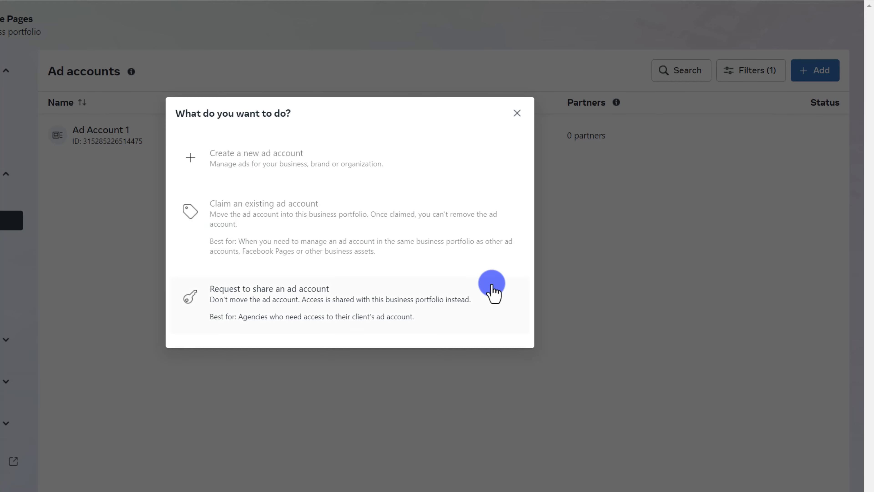
pyautogui.moveTo(473, 162)
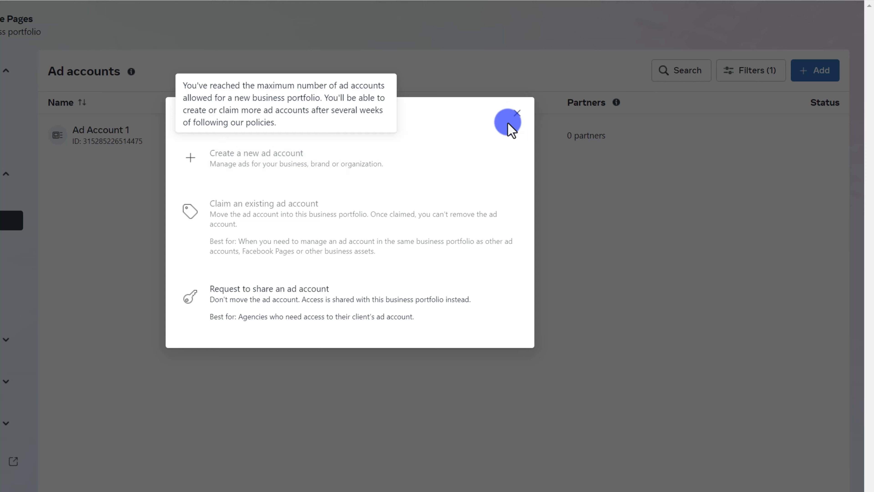
pyautogui.click(515, 115)
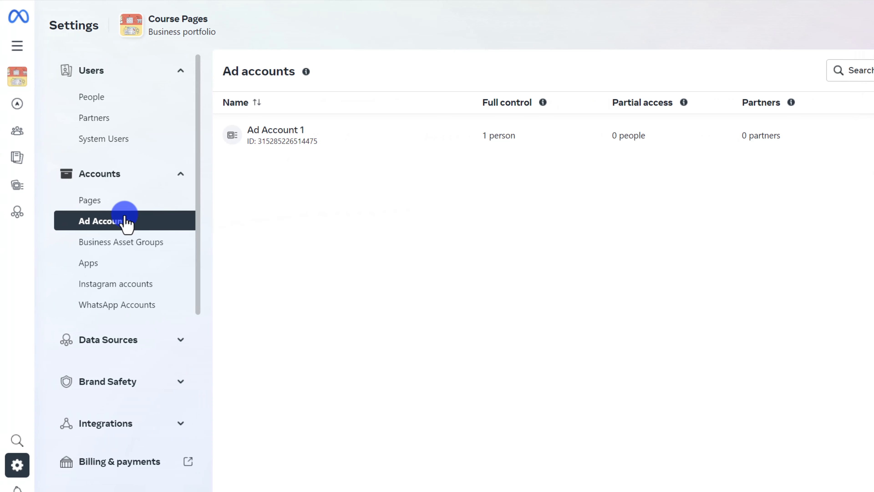
# - Start creating a new Facebook Page in the portfolio and name it "Personal Training Services"
pyautogui.click(110, 204)
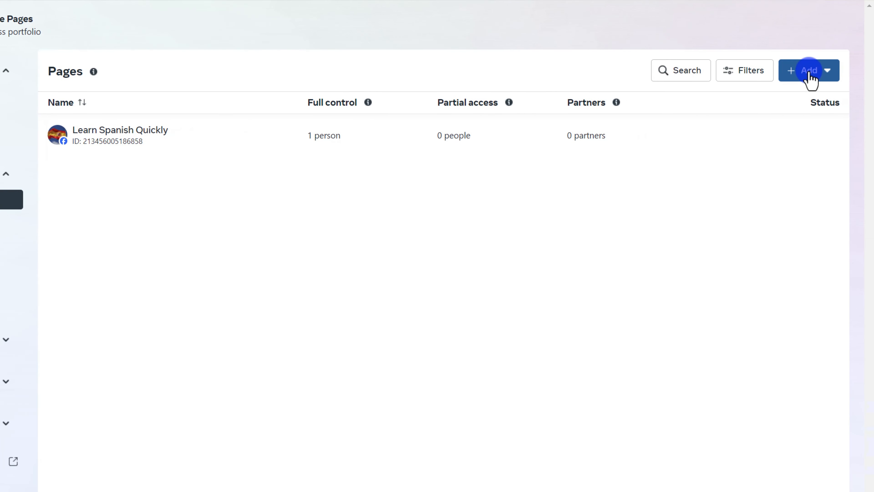
pyautogui.click(809, 72)
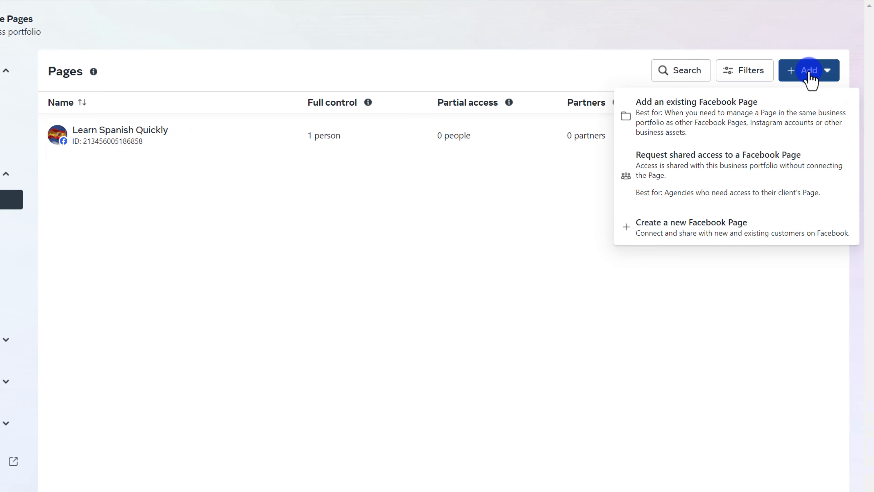
pyautogui.click(671, 243)
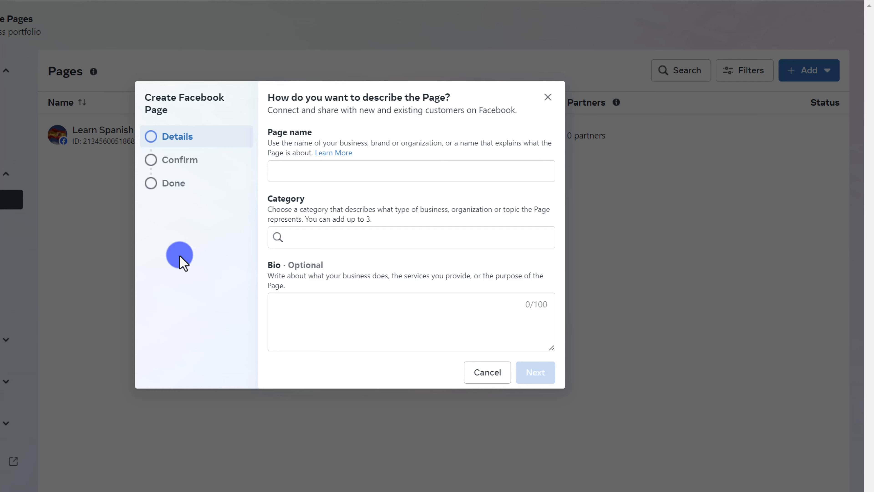
pyautogui.click(291, 171)
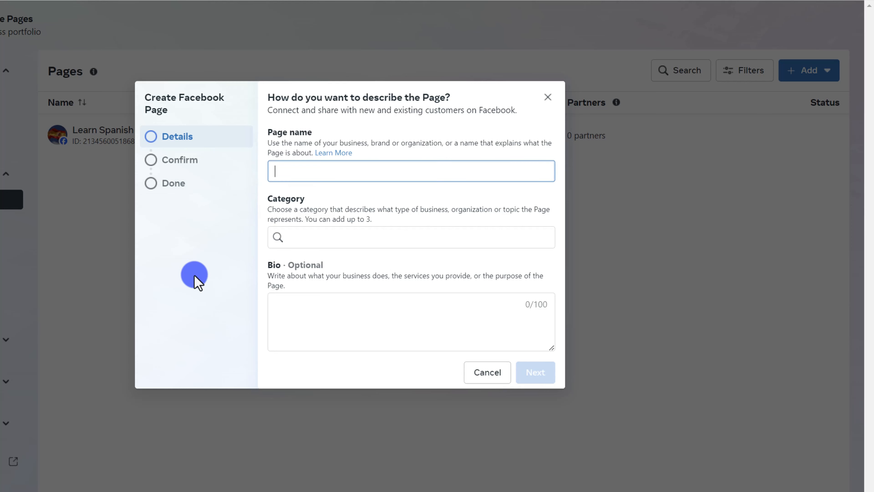
pyautogui.write('Personal Training Services')
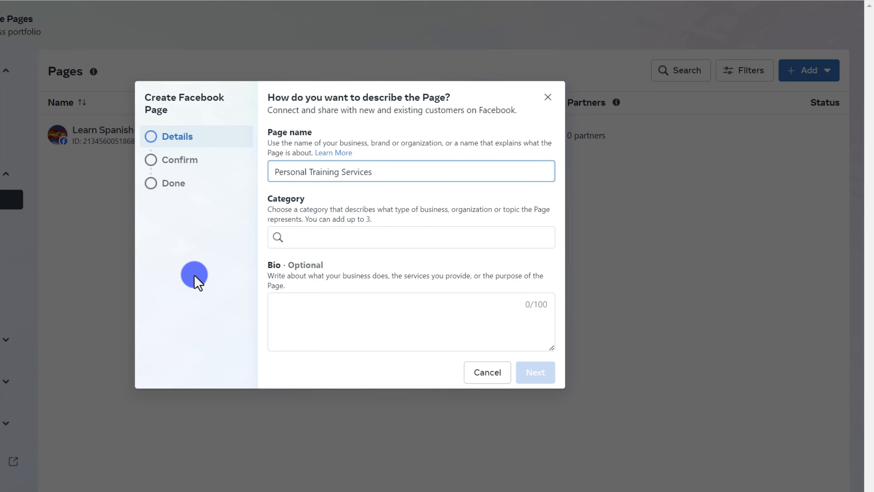
# - Set the new Page's categories to Medical & health and Fitness Trainer
pyautogui.click(309, 237)
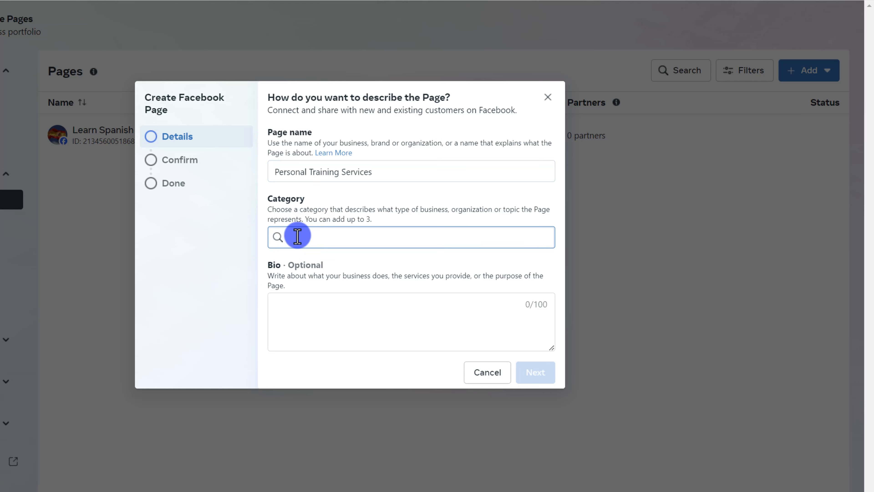
pyautogui.press('Return')
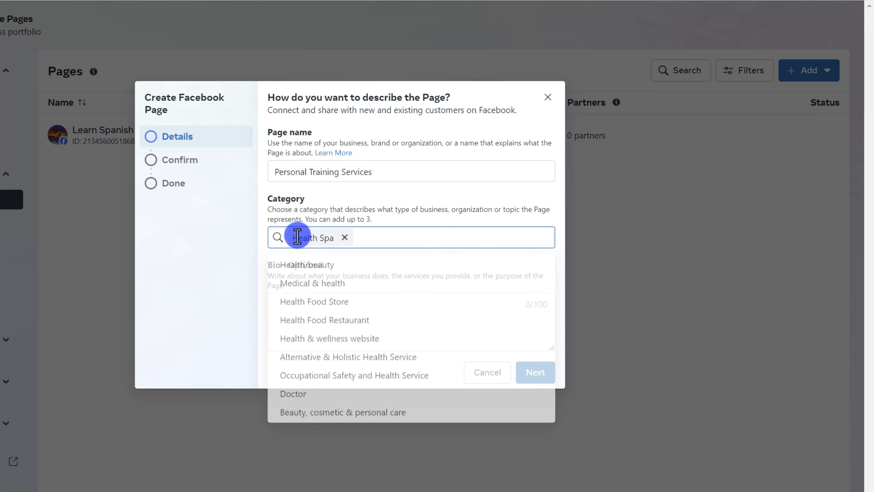
pyautogui.click(344, 237)
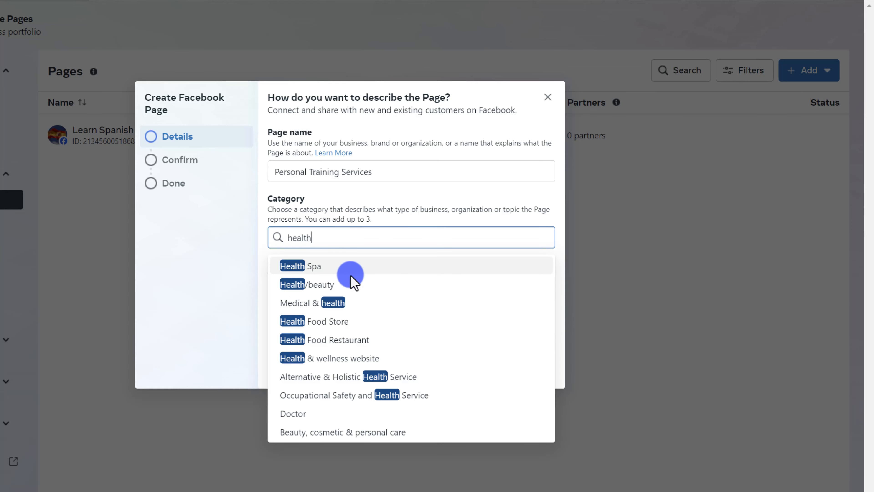
pyautogui.click(321, 303)
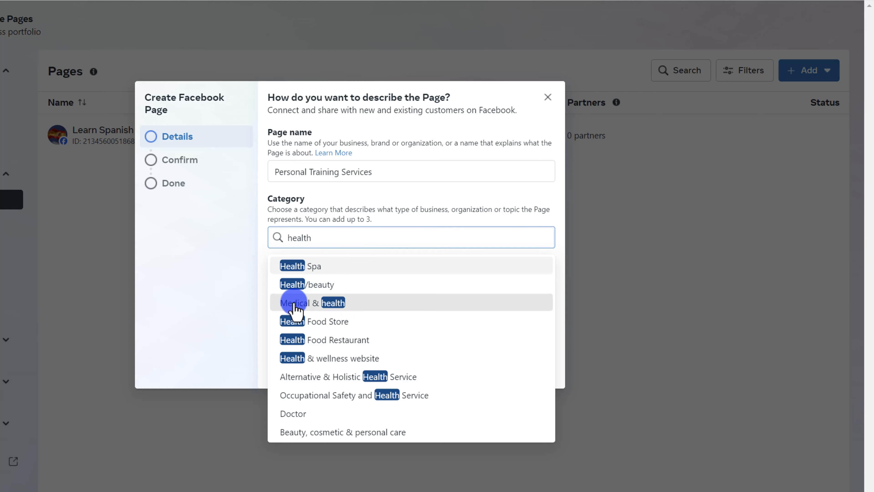
pyautogui.write('fitness')
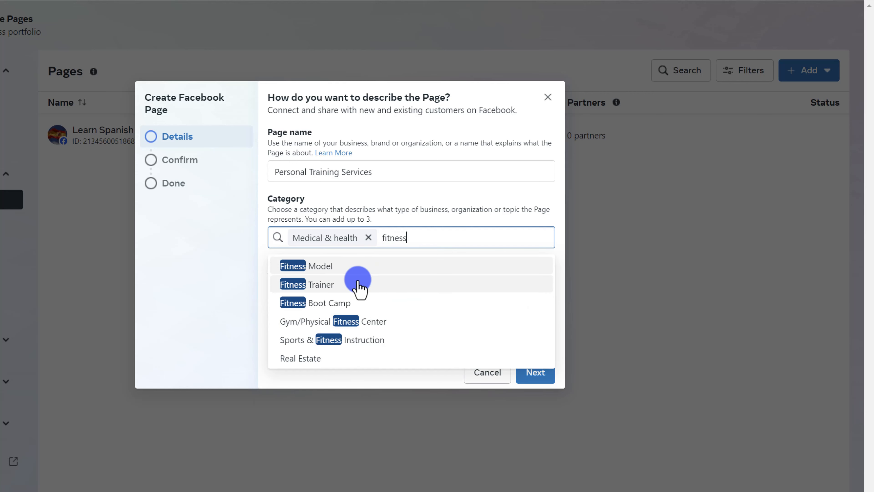
pyautogui.click(359, 286)
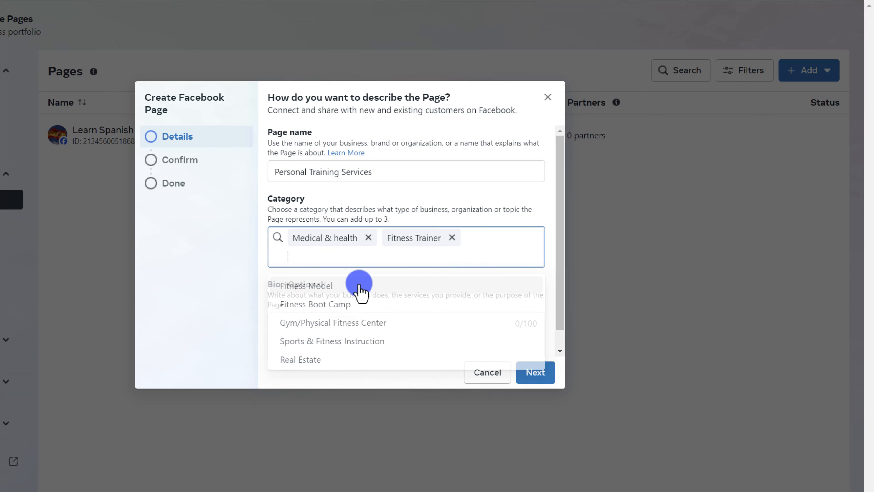
# - Leave the bio blank, agree to the Meta terms and finish creating the Page
pyautogui.scroll(-1, 310, 310)
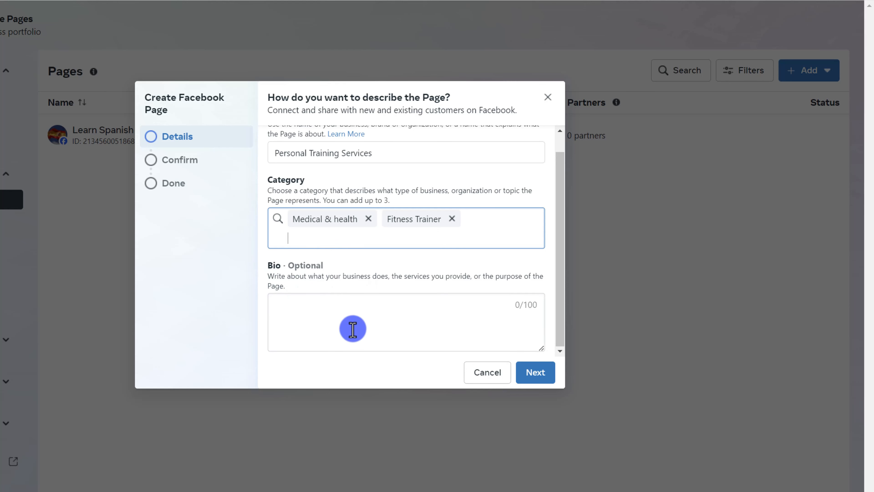
pyautogui.click(537, 373)
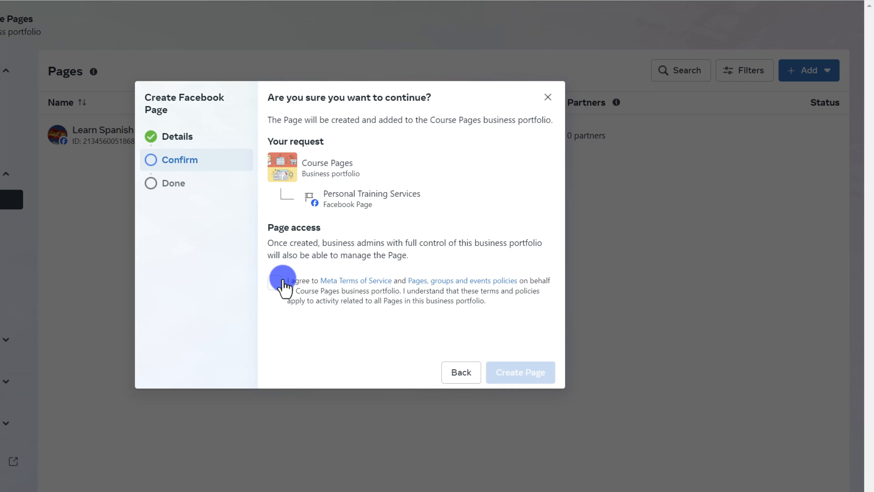
pyautogui.click(275, 282)
pyautogui.click(522, 379)
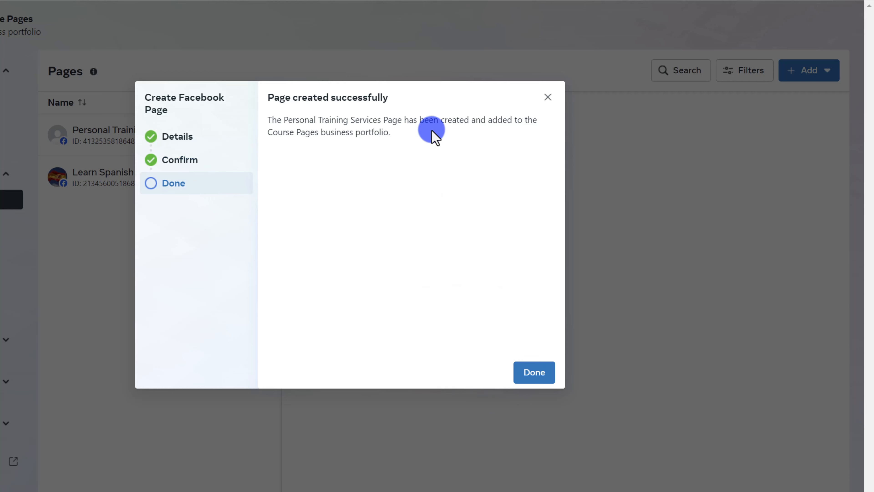
pyautogui.click(534, 372)
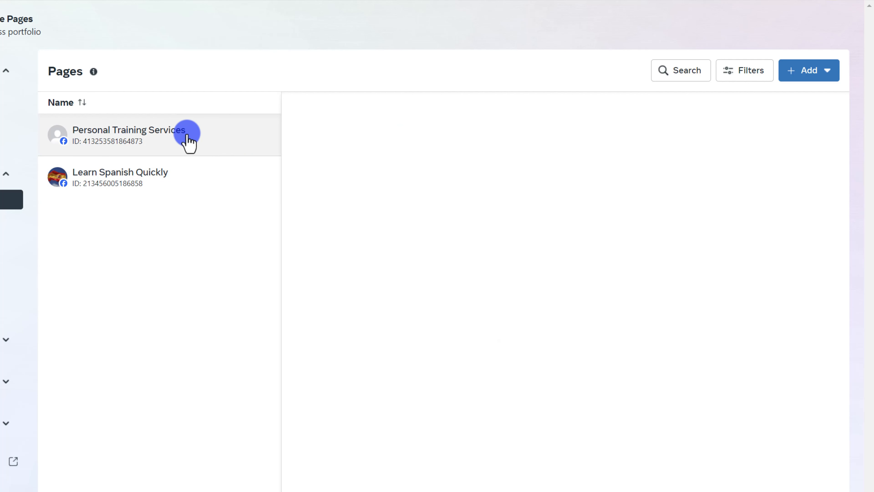
# - Assign the listed person to the Personal Training Services Page with full control (Everything)
pyautogui.click(250, 133)
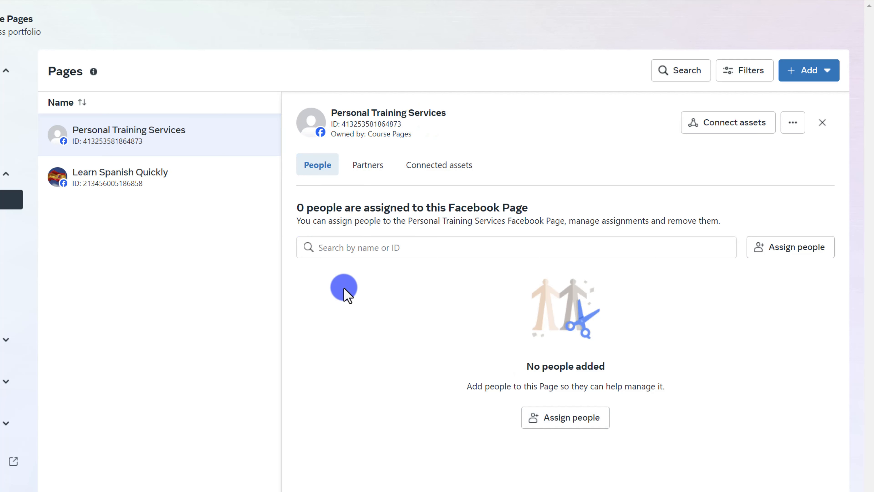
pyautogui.click(552, 417)
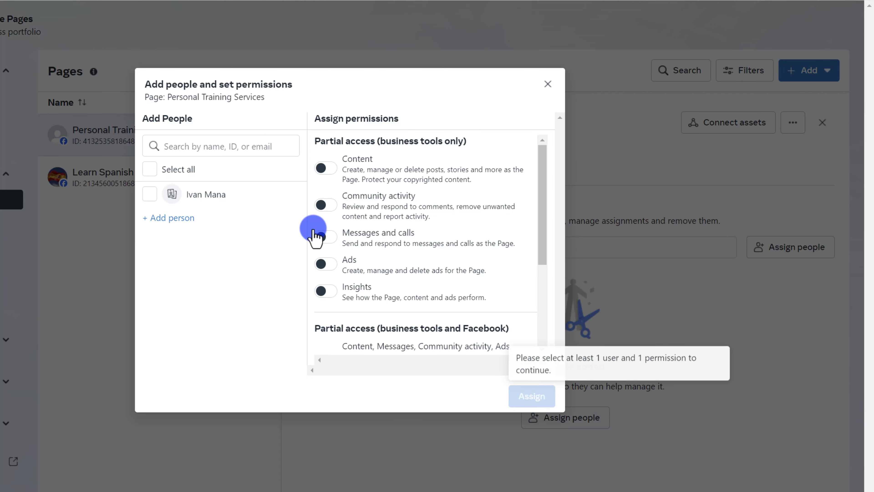
pyautogui.click(150, 196)
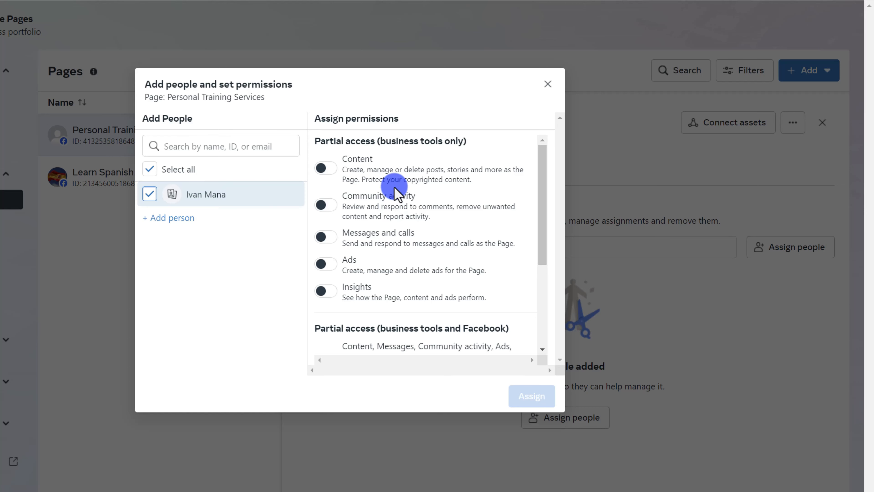
pyautogui.scroll(-4, 357, 210)
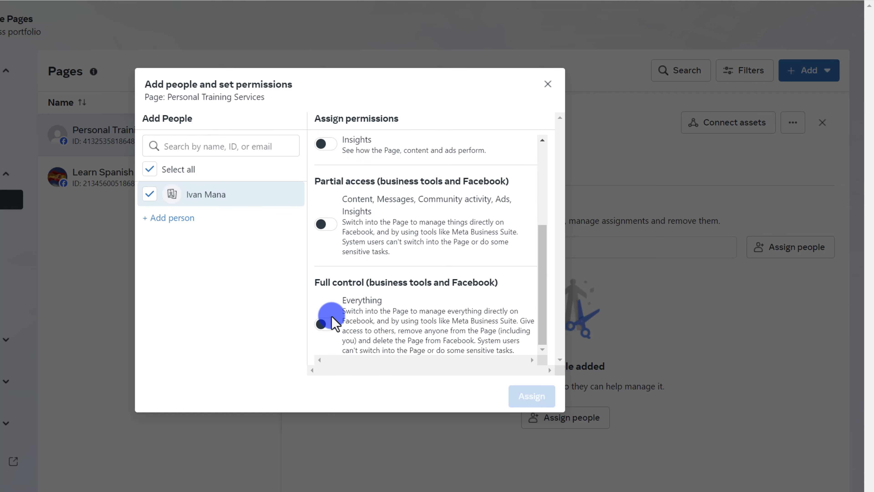
pyautogui.click(321, 324)
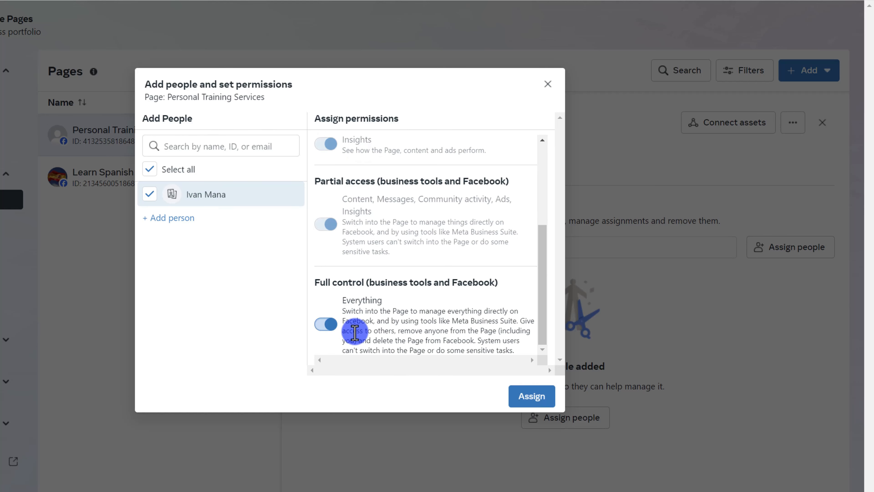
pyautogui.click(527, 395)
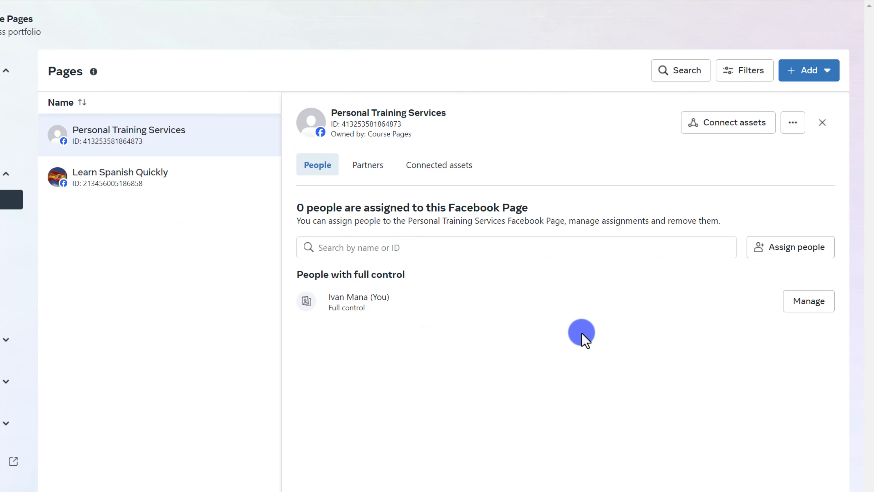
# - View the Personal Training Services Page on Facebook and switch into its profile, dismissing the notification request and welcome tour
pyautogui.click(793, 123)
pyautogui.click(751, 176)
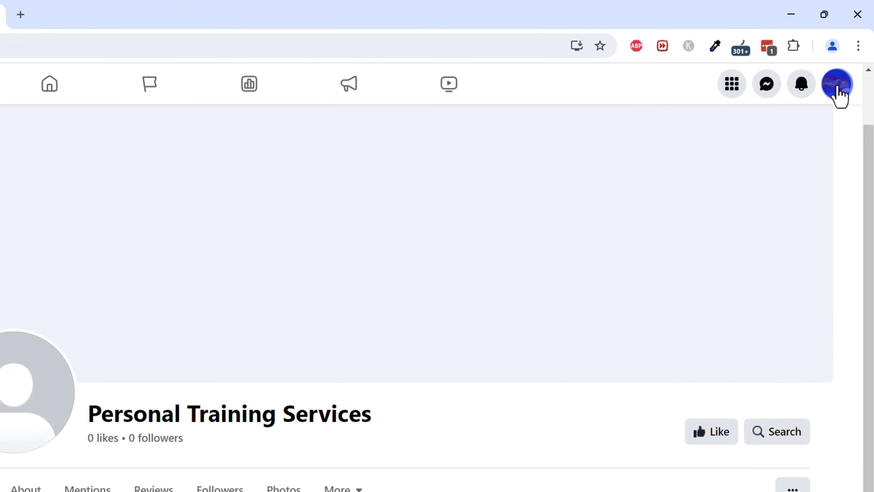
pyautogui.click(838, 93)
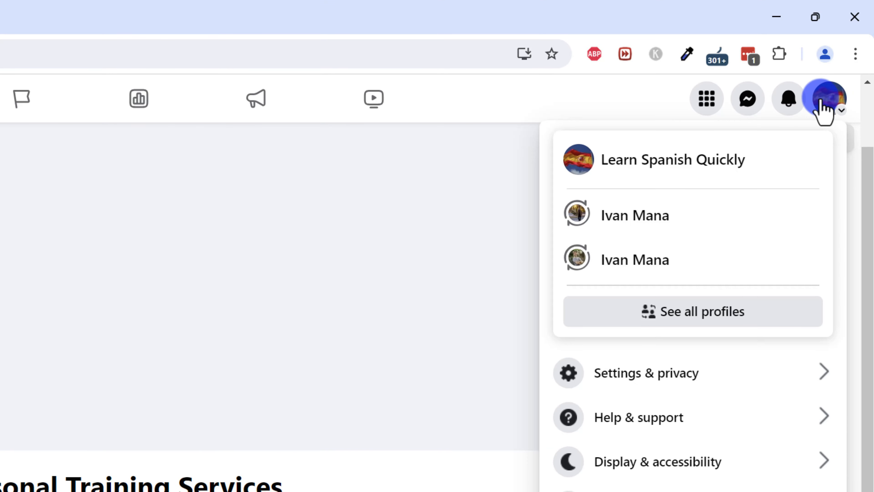
pyautogui.click(614, 314)
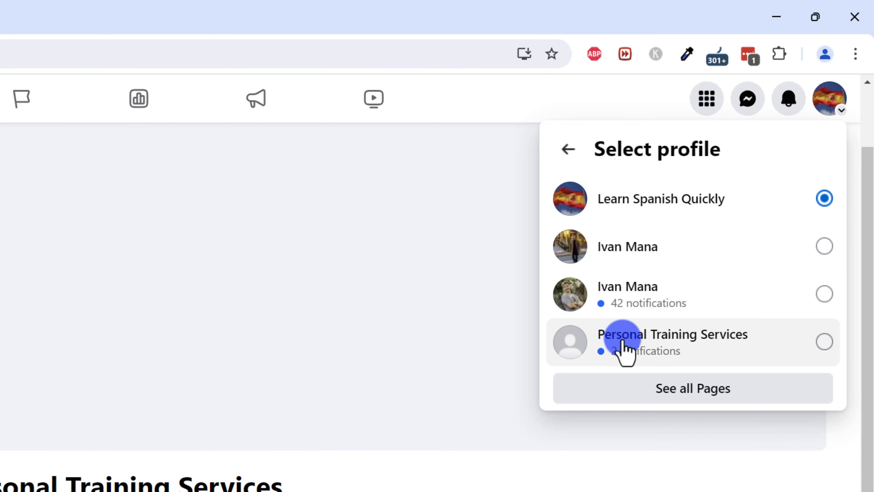
pyautogui.click(653, 358)
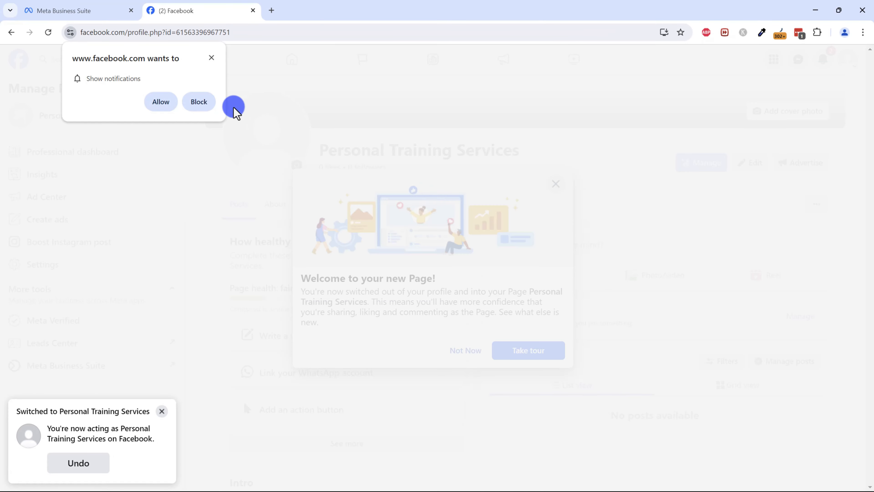
pyautogui.click(234, 110)
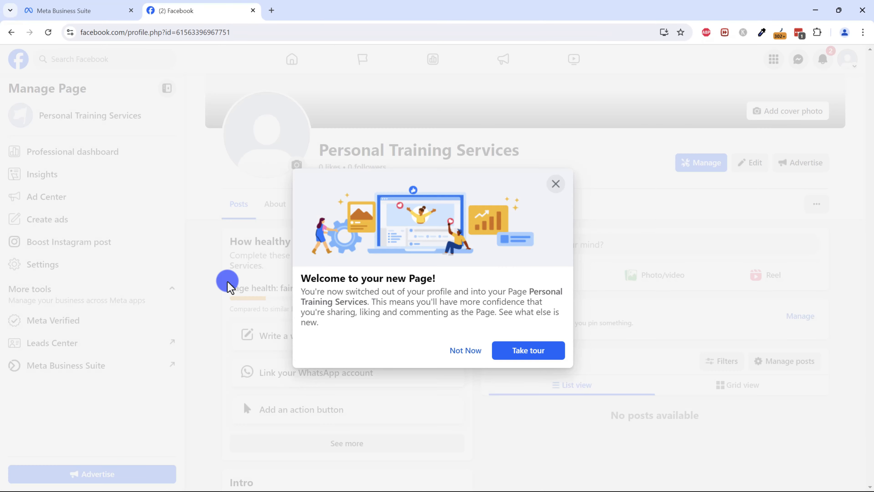
pyautogui.click(551, 185)
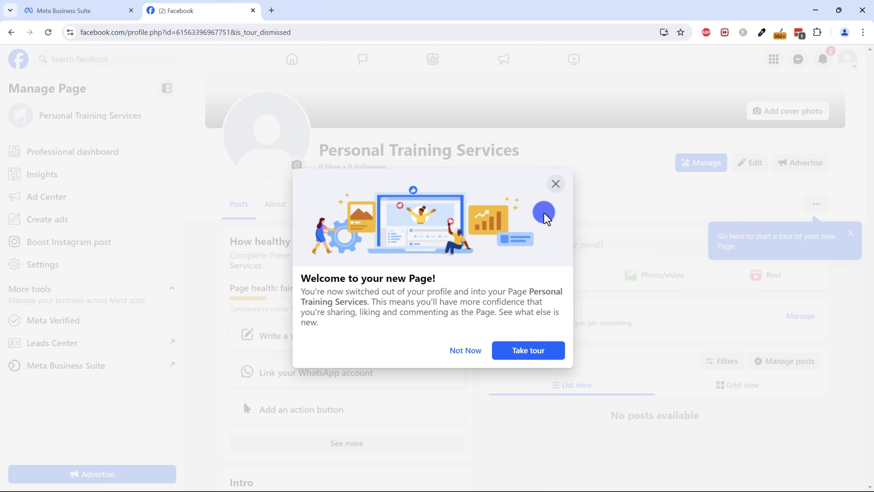
# - Dismiss the welcome message and look over the Personal Training Services Page's cover, page health, intro and posts sections
pyautogui.click(552, 187)
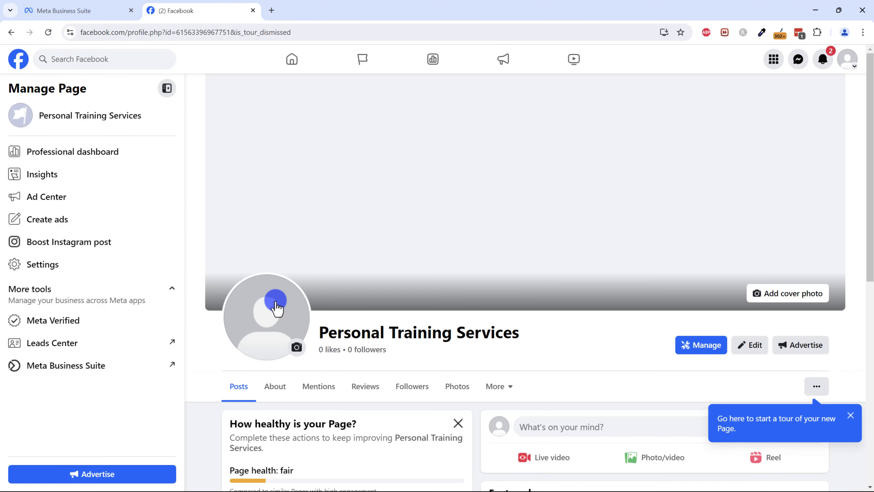
pyautogui.scroll(-6, 488, 318)
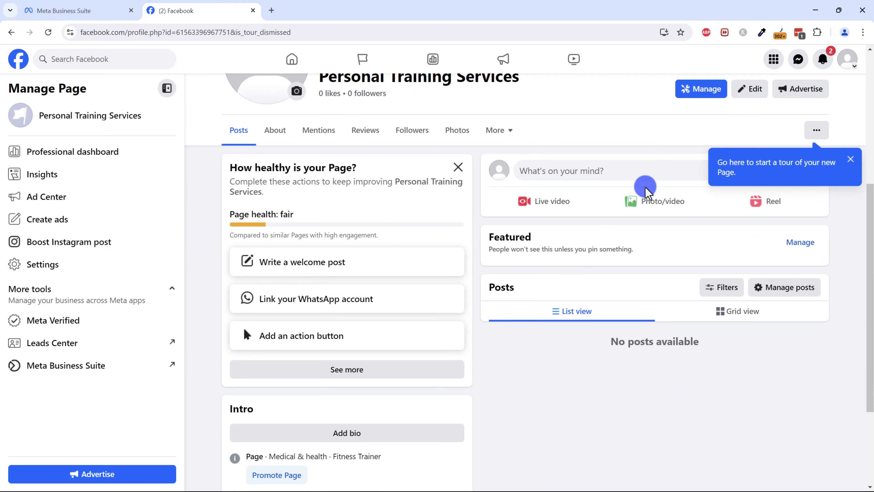
pyautogui.scroll(-1, 514, 309)
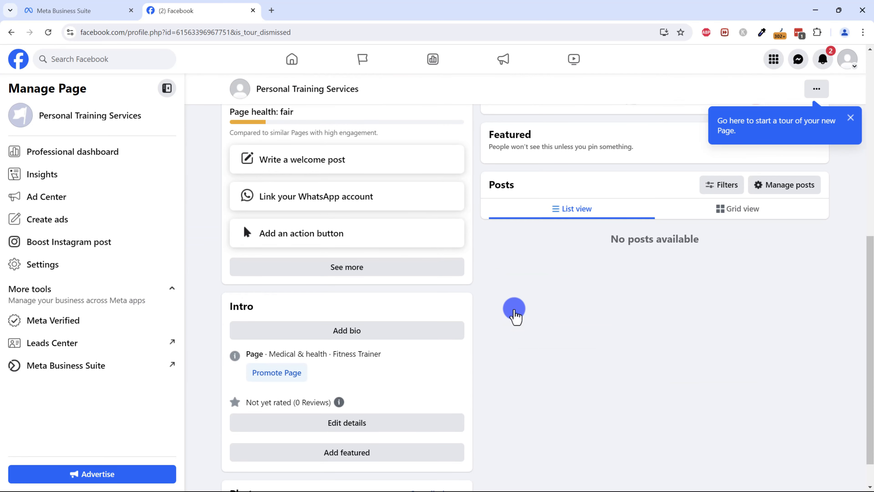
pyautogui.scroll(10, 515, 309)
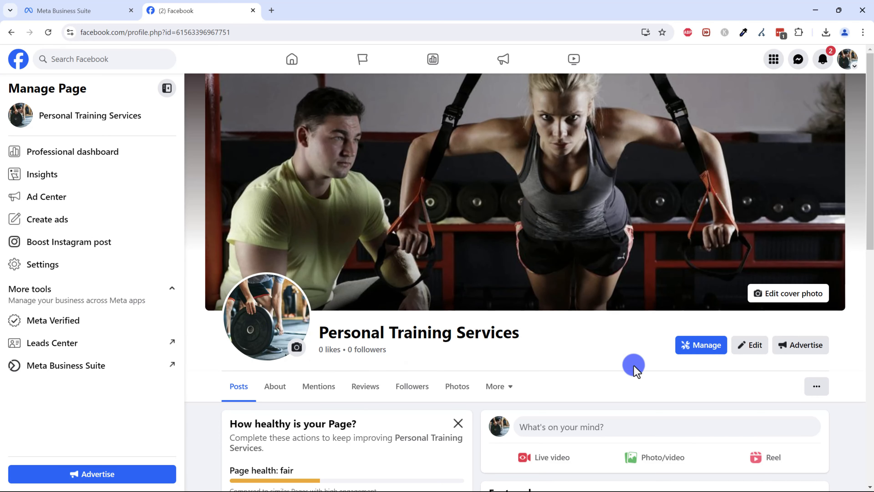
pyautogui.scroll(-6, 611, 351)
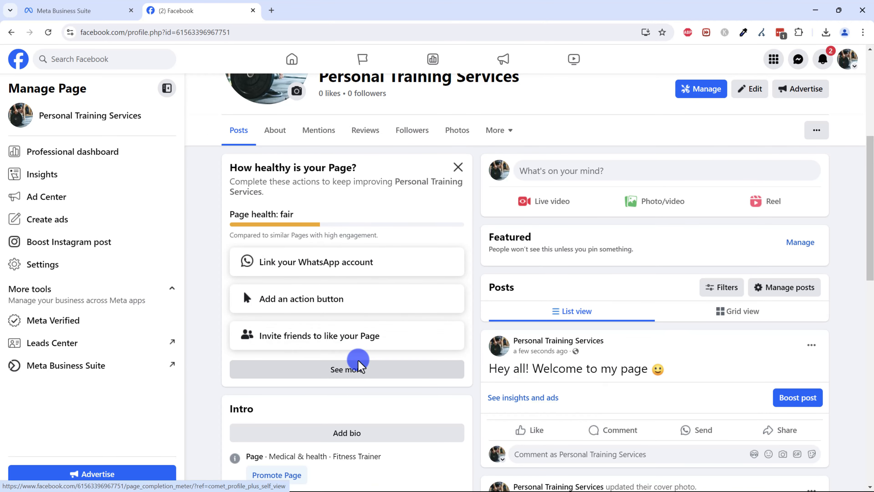
pyautogui.scroll(-2, 358, 364)
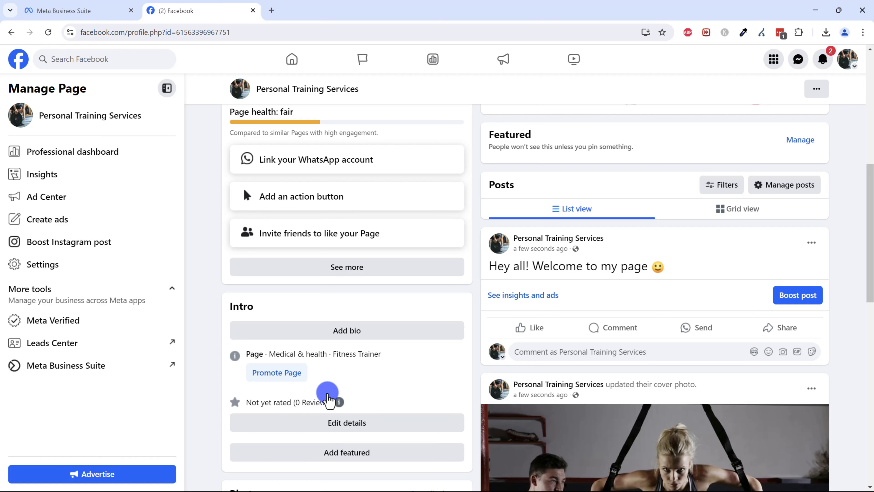
pyautogui.scroll(5, 328, 358)
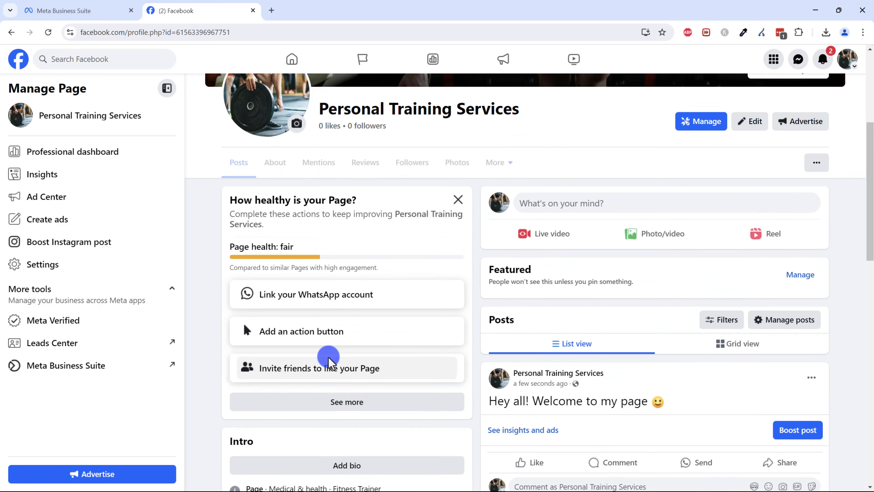
pyautogui.scroll(3, 329, 362)
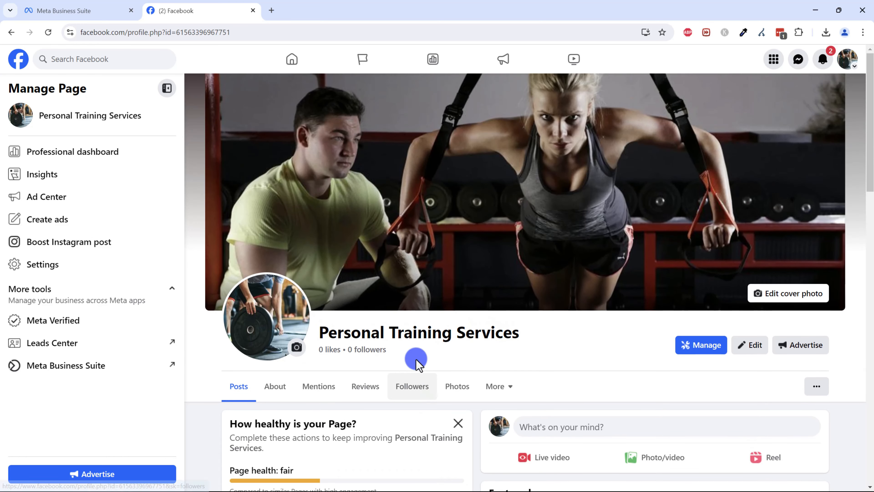
# - Close the Facebook Page and open the Personal Training Services details in the portfolio's refreshed Pages settings
pyautogui.click(254, 10)
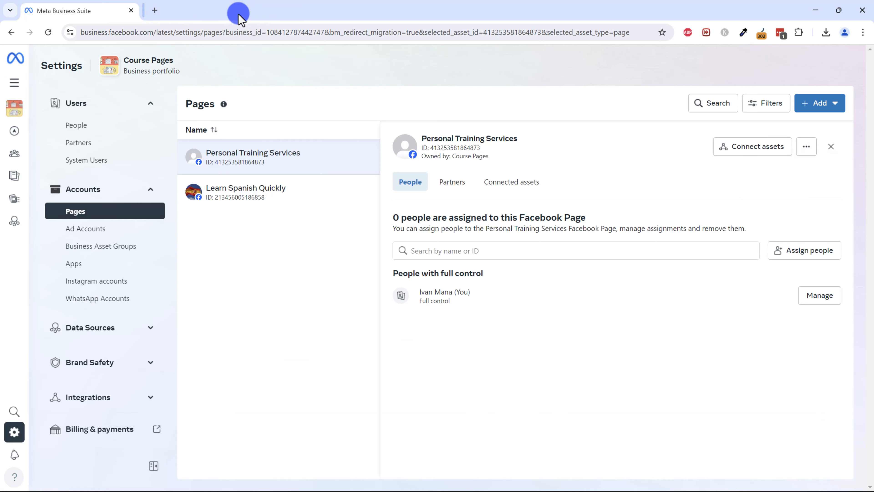
pyautogui.click(345, 283)
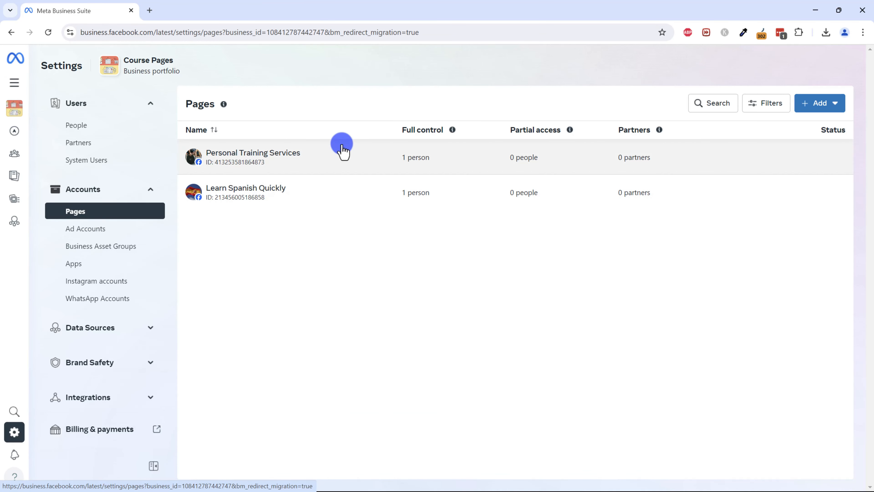
pyautogui.click(332, 163)
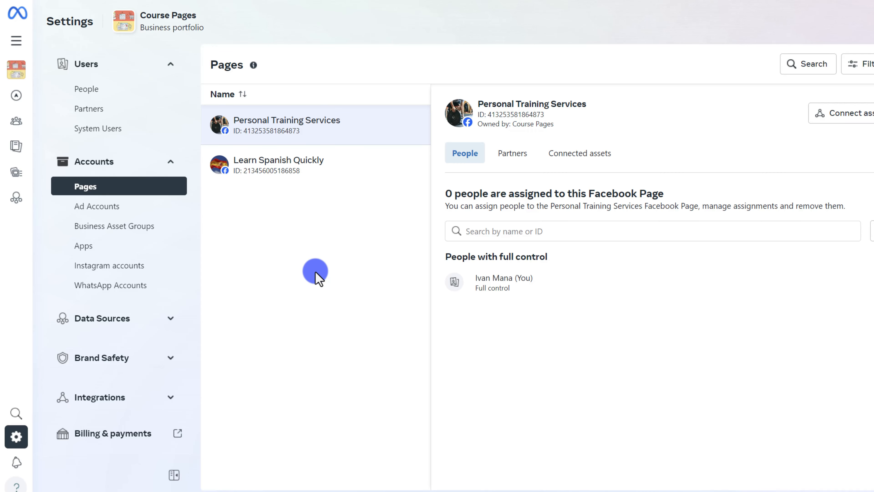
# - Open Ads Manager for the Course Pages portfolio from the list of all tools
pyautogui.click(17, 39)
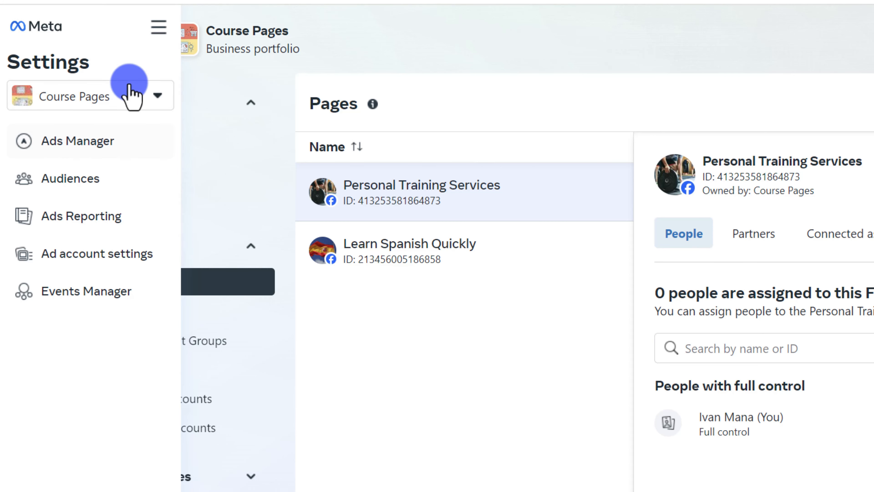
pyautogui.click(158, 35)
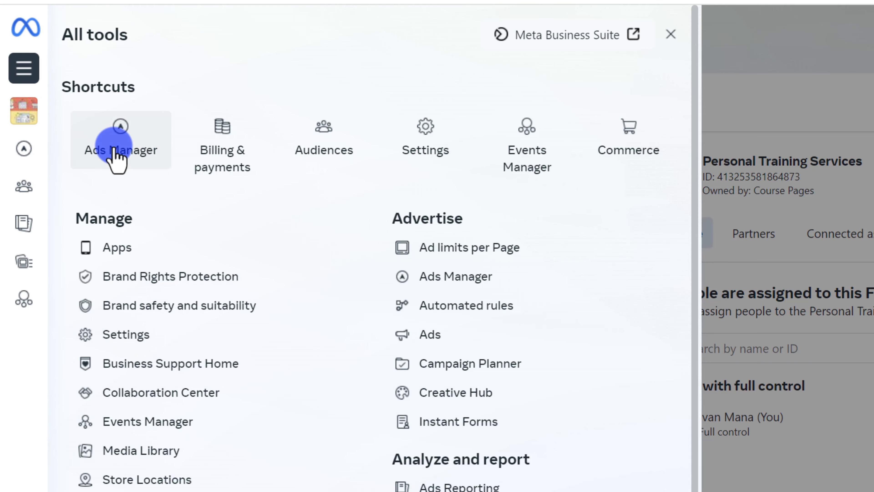
pyautogui.click(114, 151)
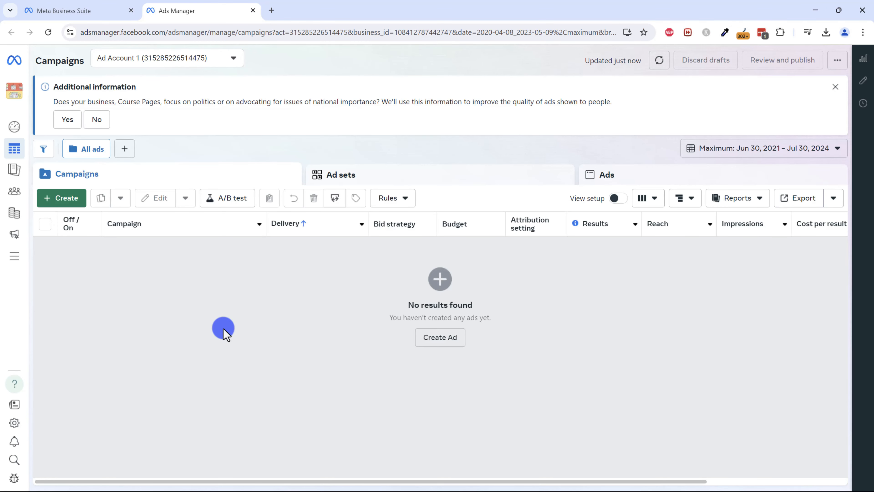
# - View the website fitexpertonline.com in a new browser tab and return to Ads Manager
pyautogui.click(271, 10)
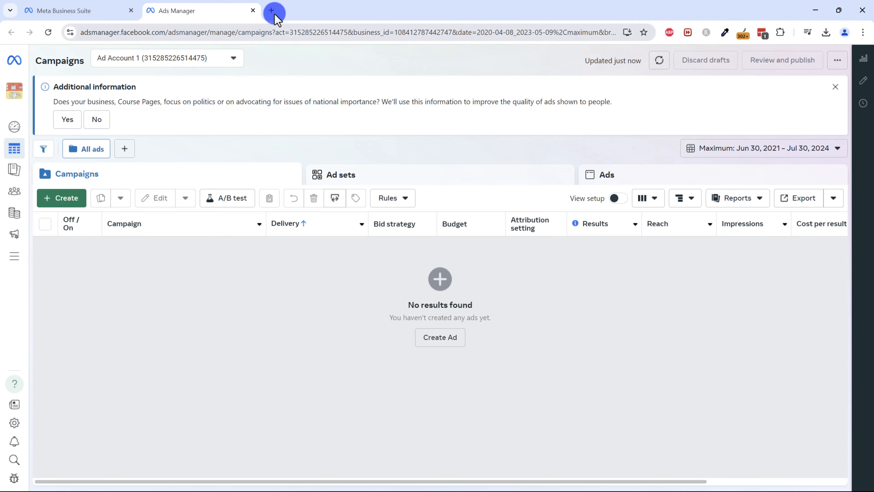
pyautogui.write('fitexp')
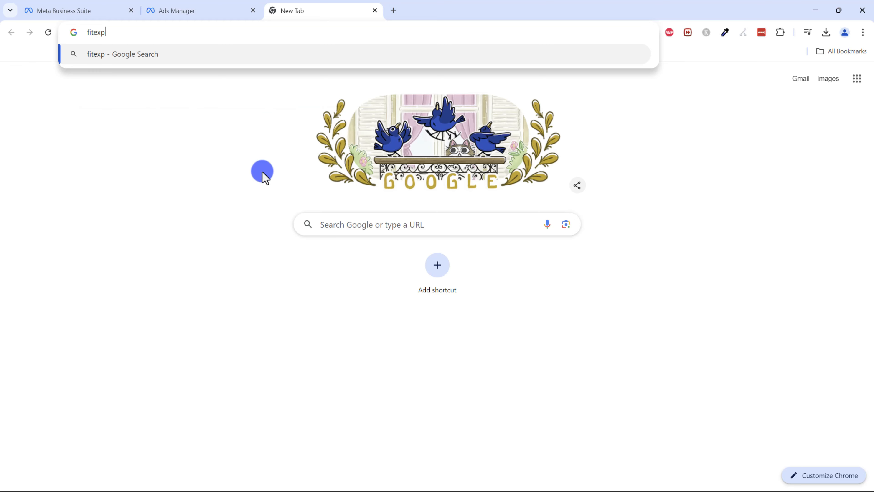
pyautogui.write('ertonline.com')
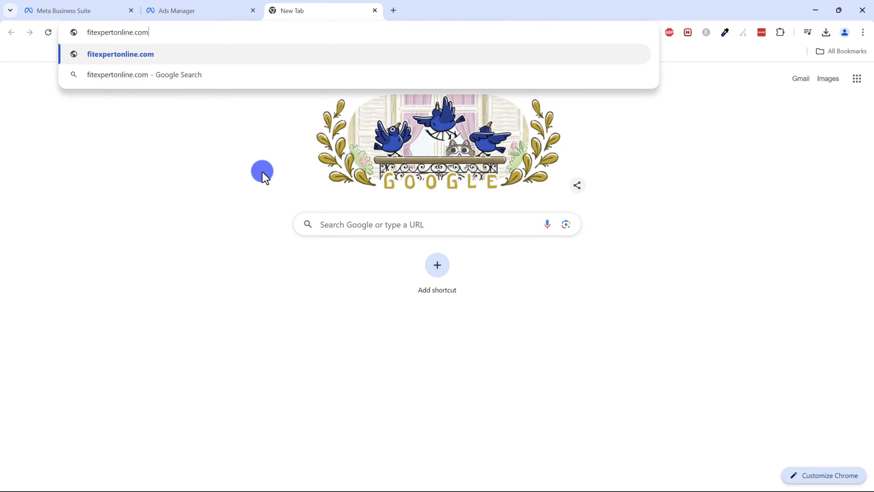
pyautogui.press('Return')
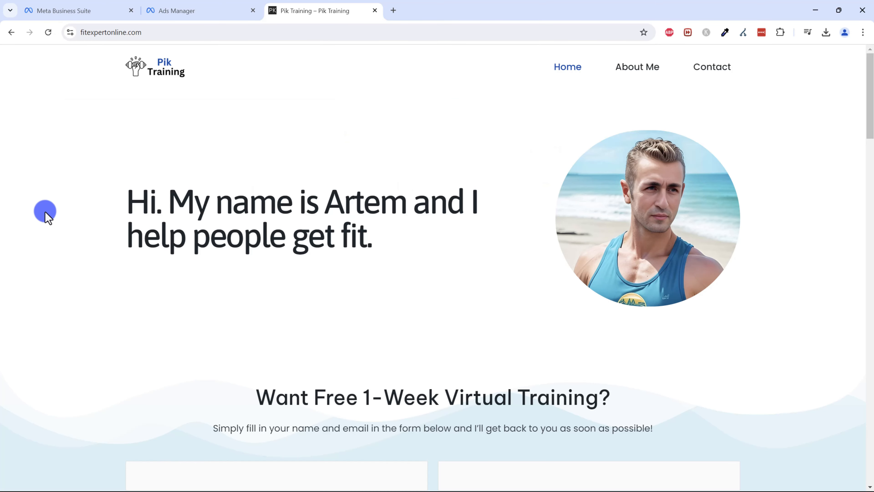
pyautogui.click(201, 11)
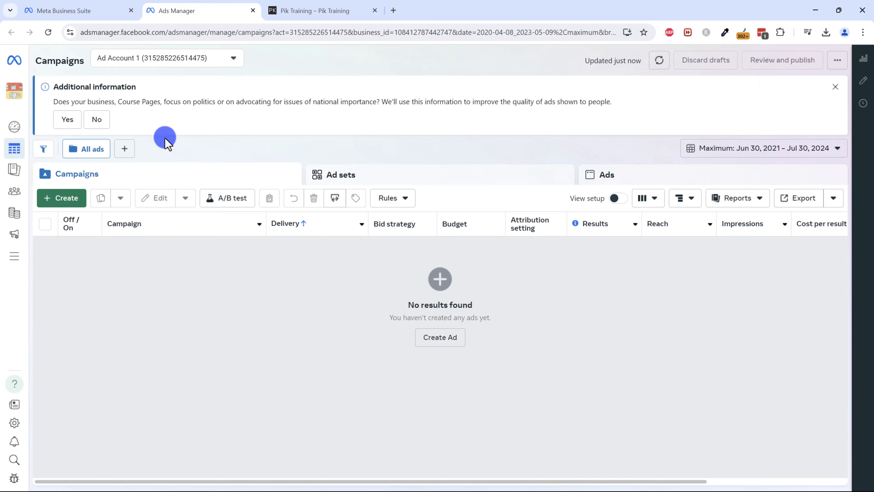
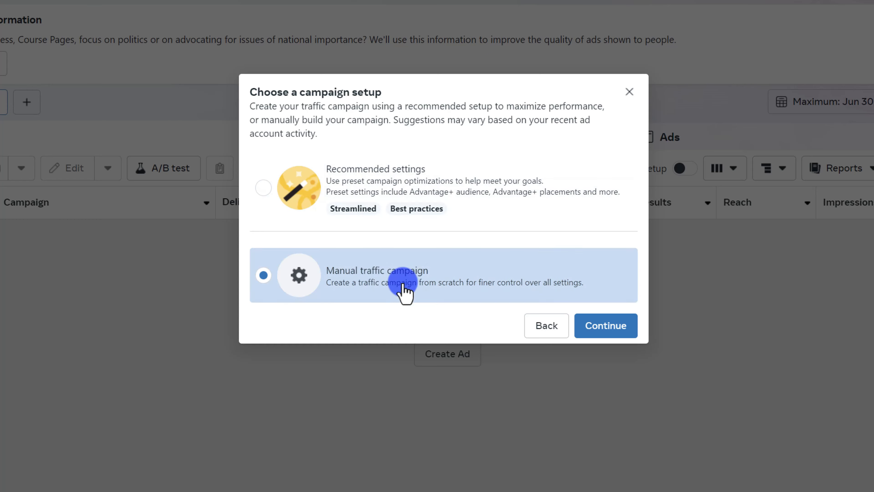
# - Create a manual traffic campaign, name it "Pik Training - Personal Fitness" and leave its special ad categories undeclared
pyautogui.click(602, 326)
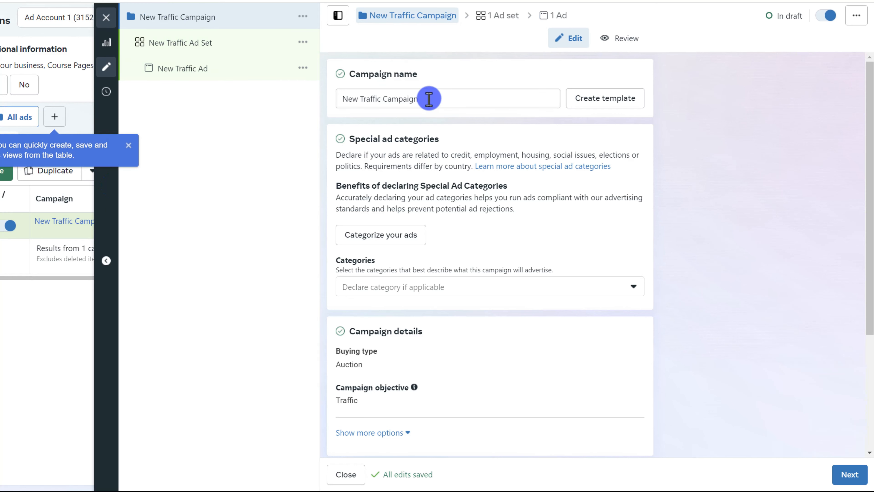
pyautogui.moveTo(429, 99); pyautogui.dragTo(341, 99)
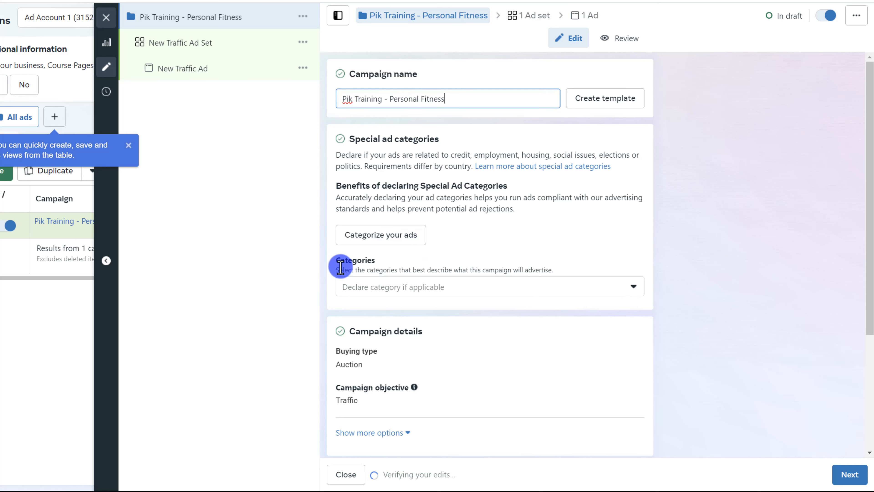
pyautogui.click(413, 292)
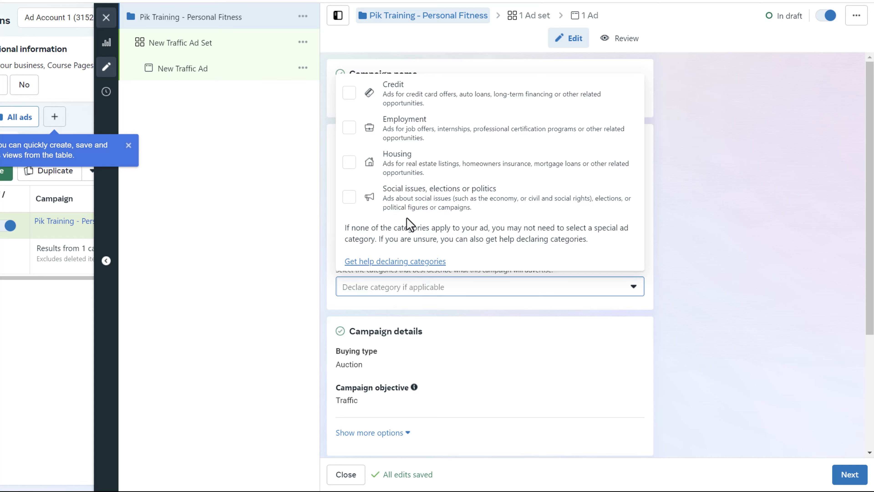
pyautogui.click(414, 304)
# - Turn on the Advantage campaign budget to review its budget options and turn it back off
pyautogui.scroll(-5, 441, 303)
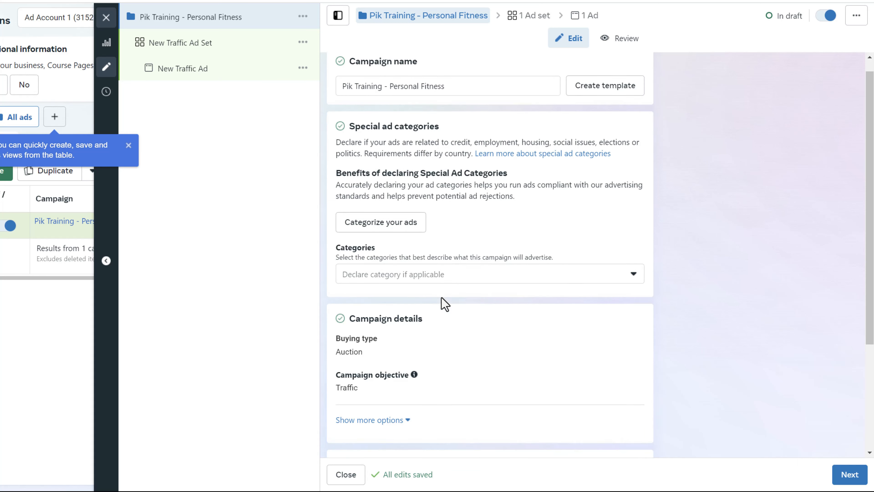
pyautogui.click(445, 187)
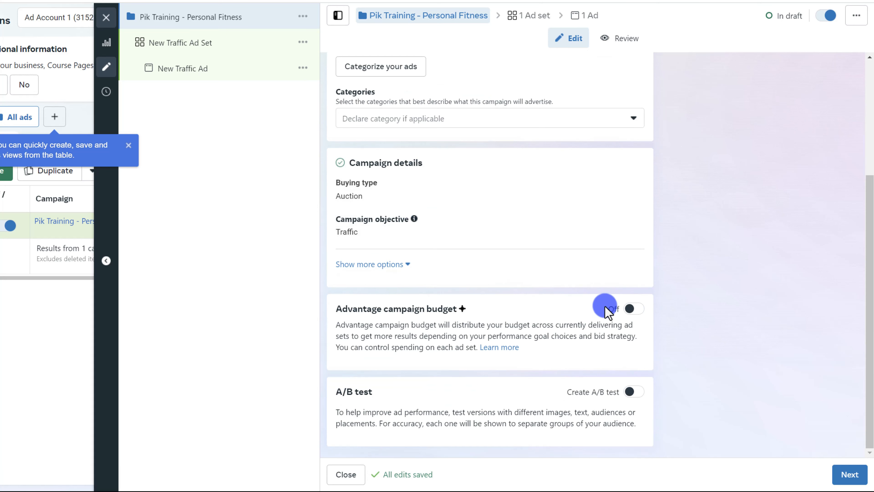
pyautogui.click(630, 309)
pyautogui.scroll(-3, 478, 310)
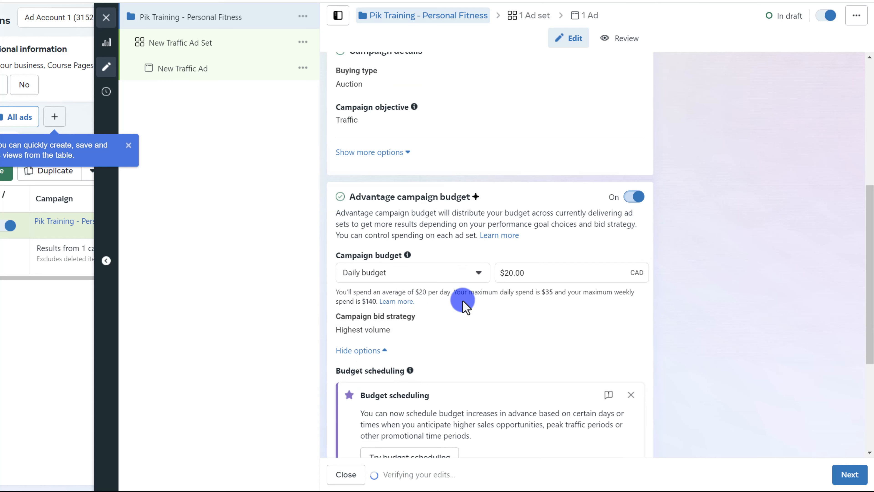
pyautogui.scroll(-2, 481, 298)
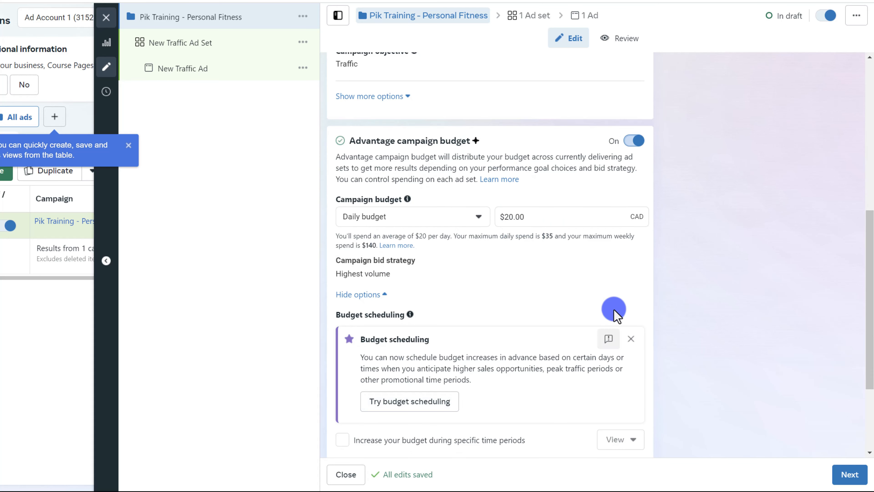
pyautogui.click(634, 142)
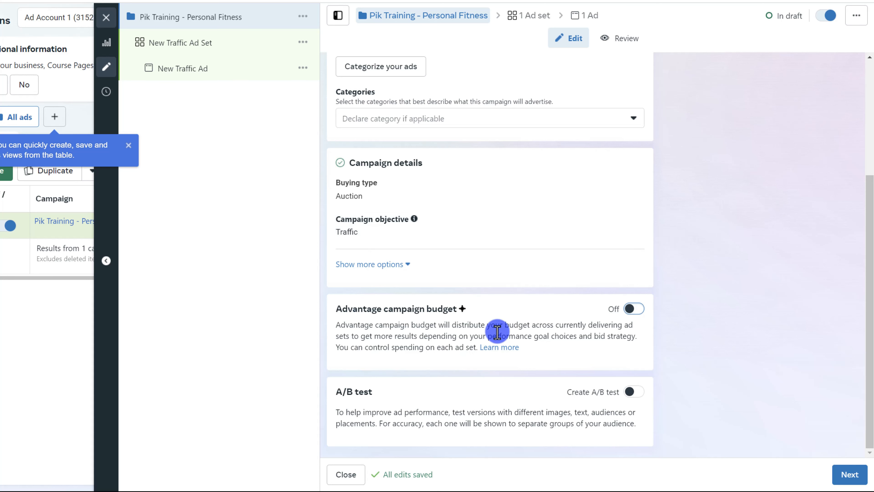
# - Proceed to the ad set and set its cost per result goal to 0.50 CAD
pyautogui.click(837, 465)
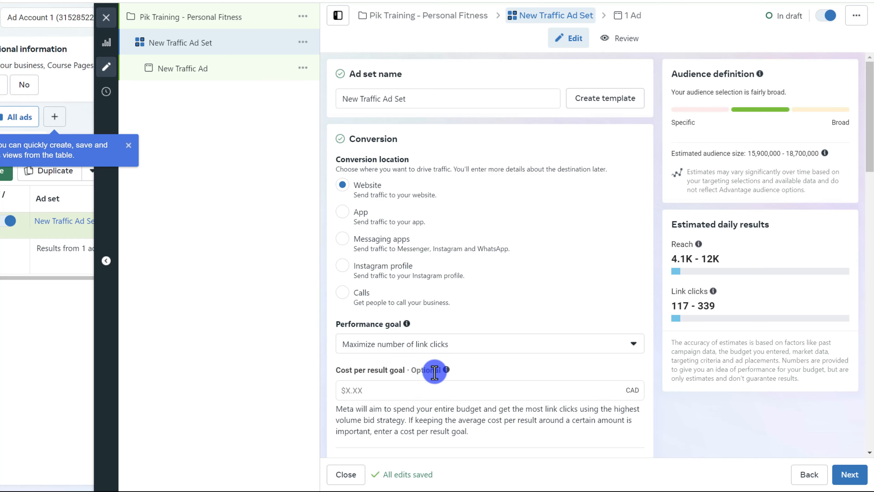
pyautogui.moveTo(459, 366)
pyautogui.scroll(-2, 458, 366)
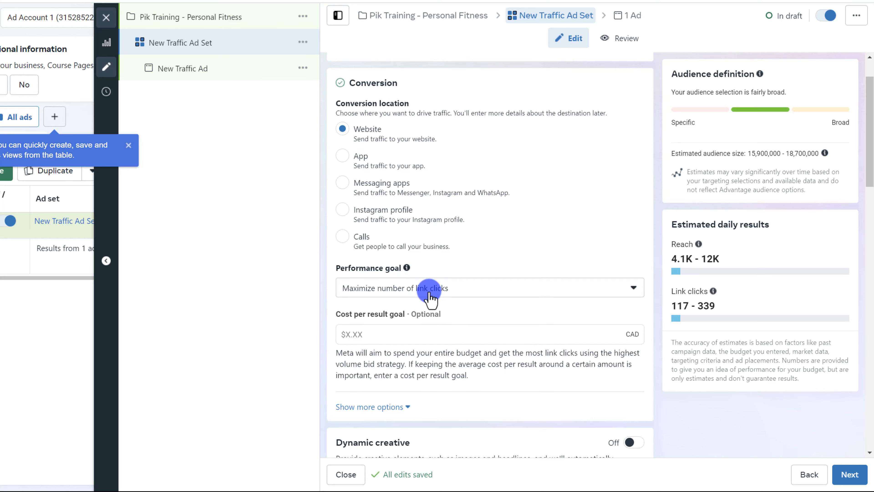
pyautogui.scroll(-2, 429, 298)
pyautogui.click(449, 282)
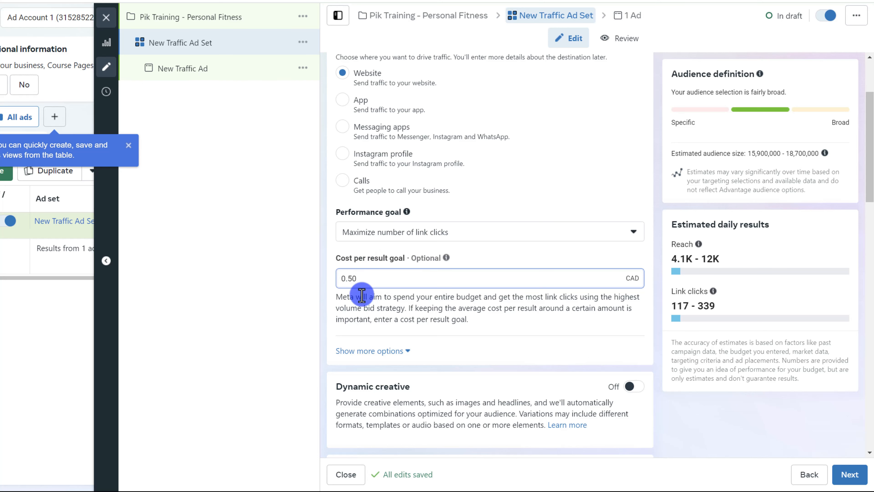
pyautogui.click(441, 307)
# - Switch the ad set's budget to a lifetime budget to review its amount, and return it to a daily budget
pyautogui.scroll(-4, 453, 289)
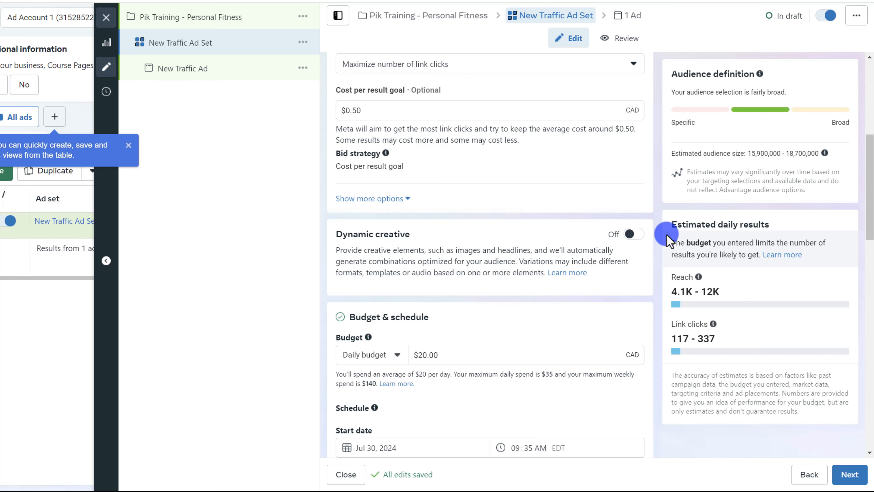
pyautogui.scroll(-5, 427, 275)
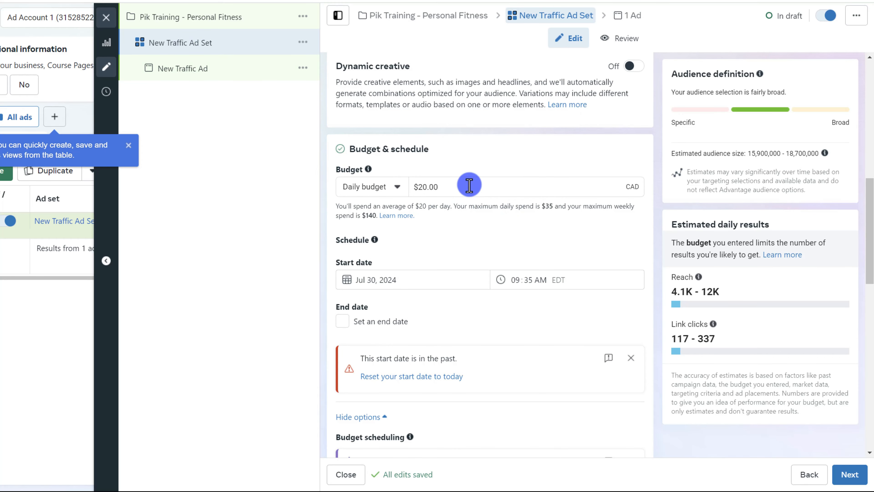
pyautogui.moveTo(469, 184); pyautogui.dragTo(398, 182)
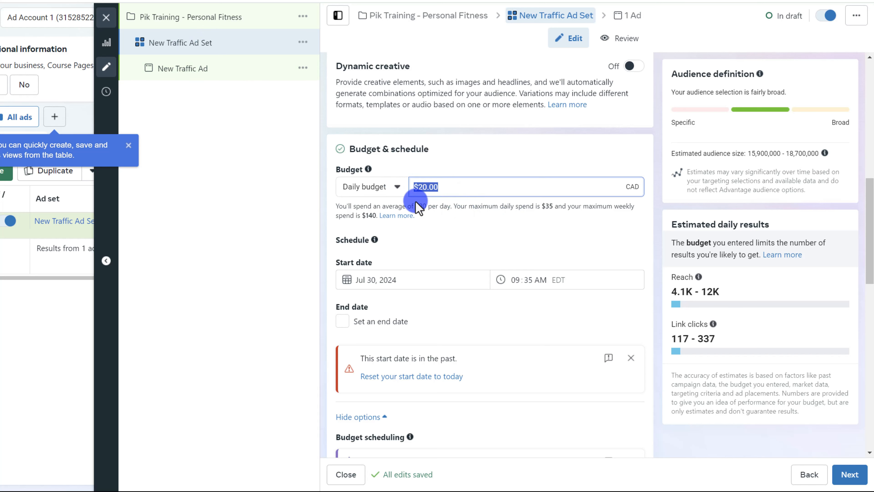
pyautogui.click(390, 188)
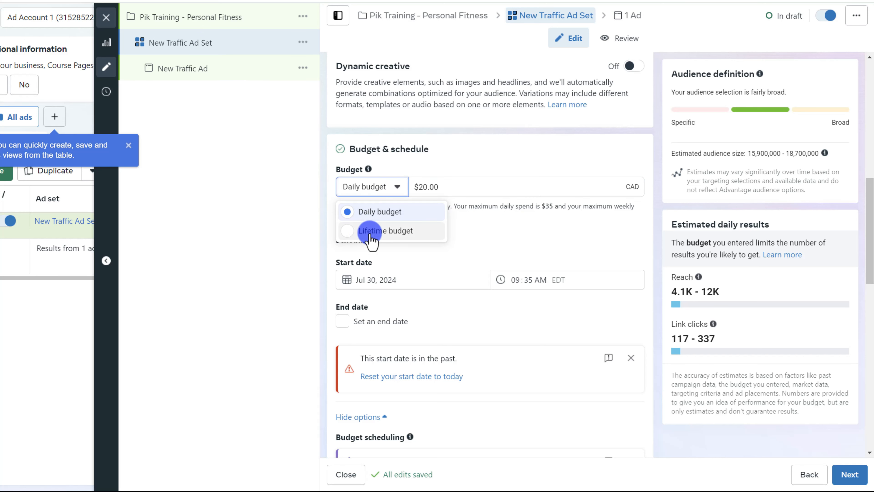
pyautogui.click(370, 237)
pyautogui.click(432, 187)
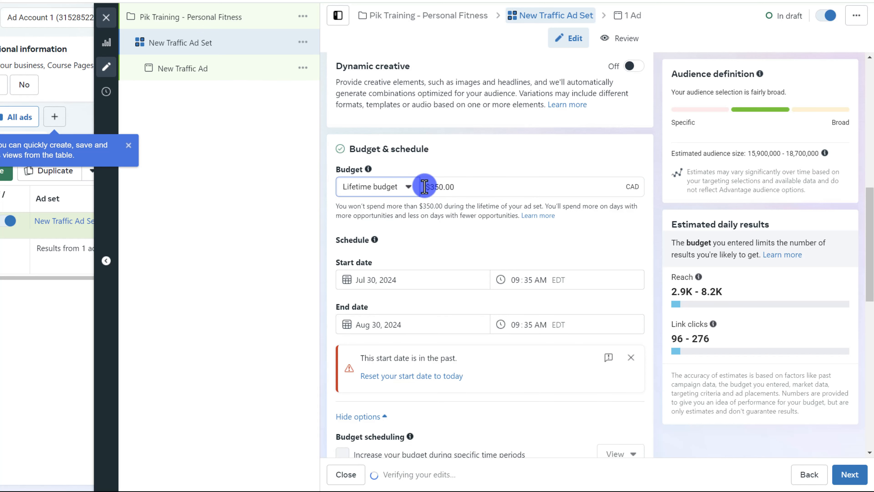
pyautogui.doubleClick(444, 186)
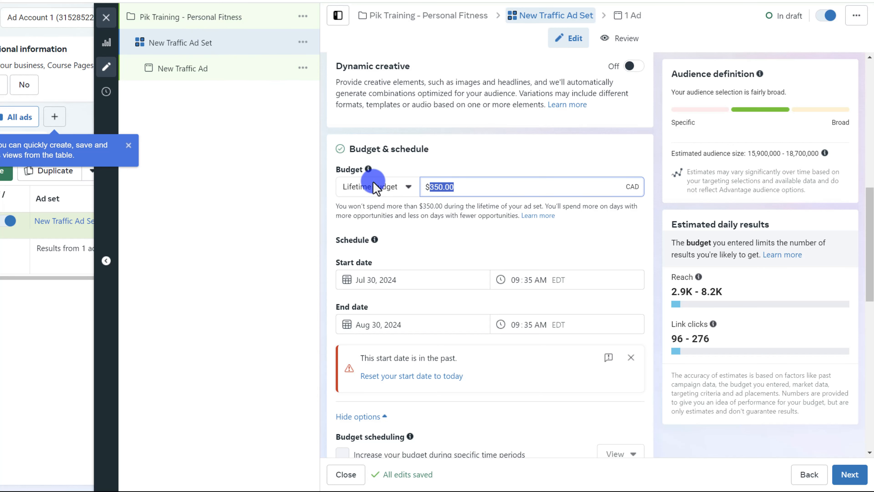
pyautogui.click(390, 186)
pyautogui.click(362, 212)
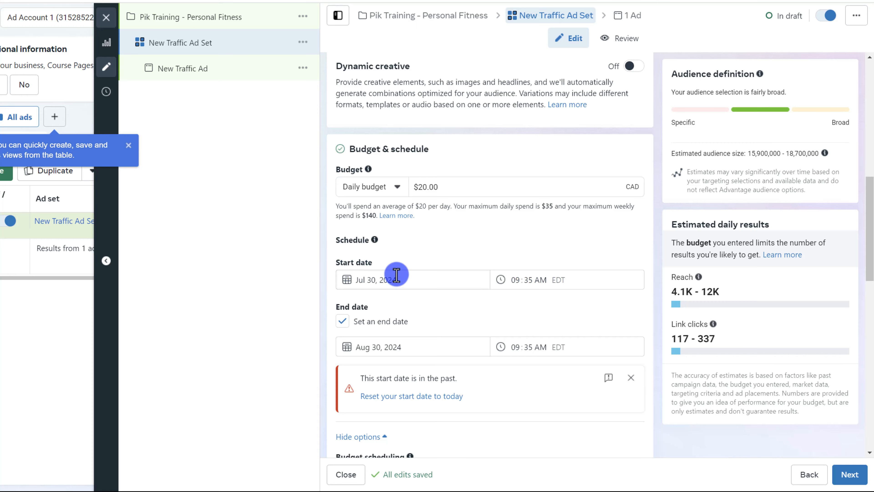
# - Remove the ad set's end date and reset its start date to today
pyautogui.scroll(-3, 395, 273)
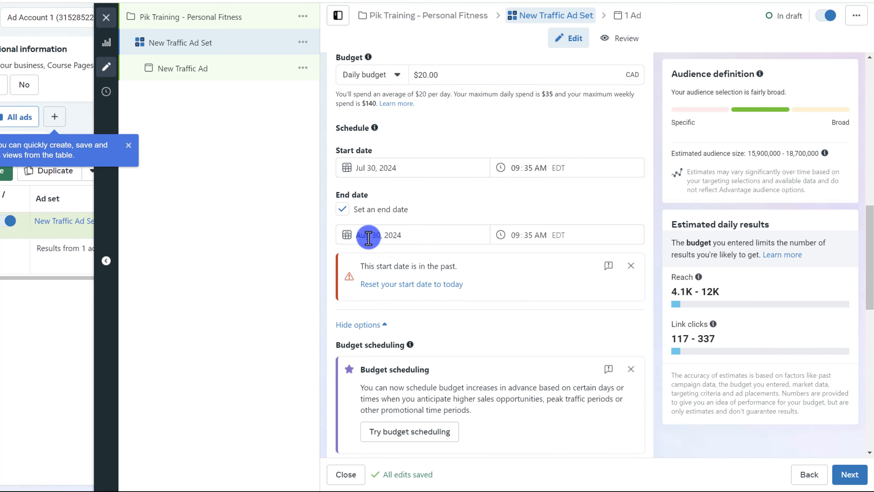
pyautogui.click(342, 210)
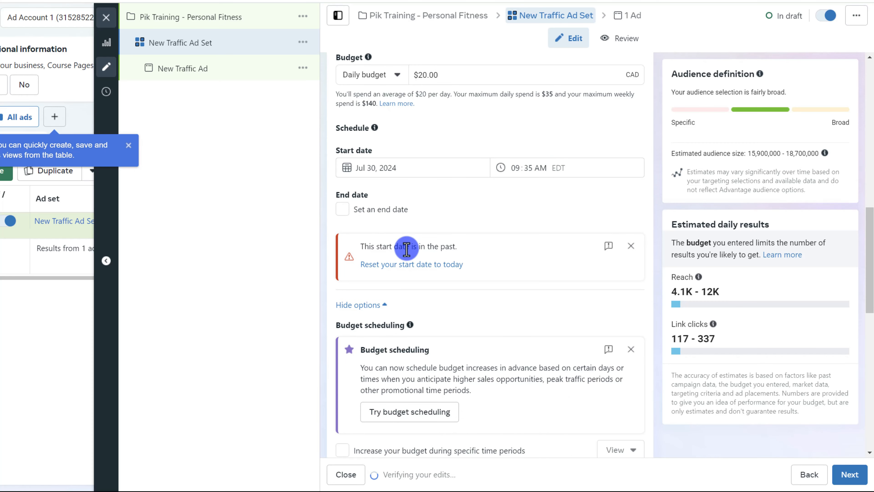
pyautogui.click(401, 265)
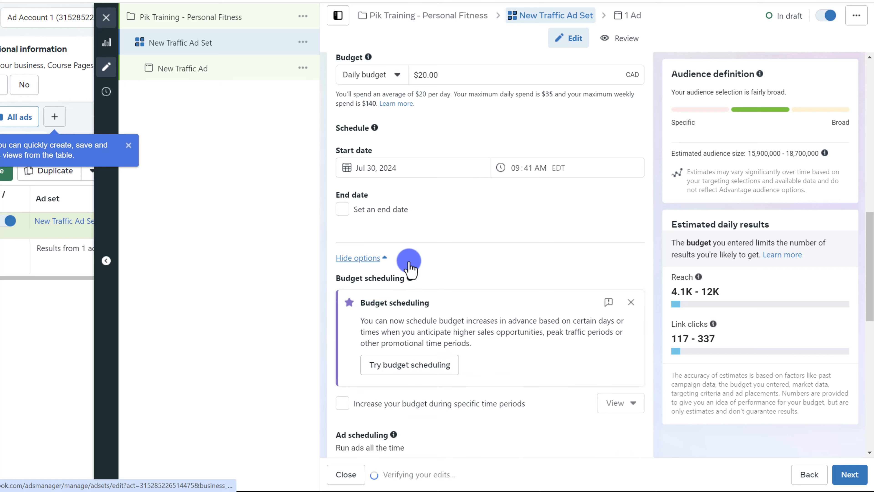
# - Turn on budget increases during specific time periods to review the high-demand period settings, and turn them back off
pyautogui.scroll(-3, 459, 248)
pyautogui.scroll(-2, 463, 233)
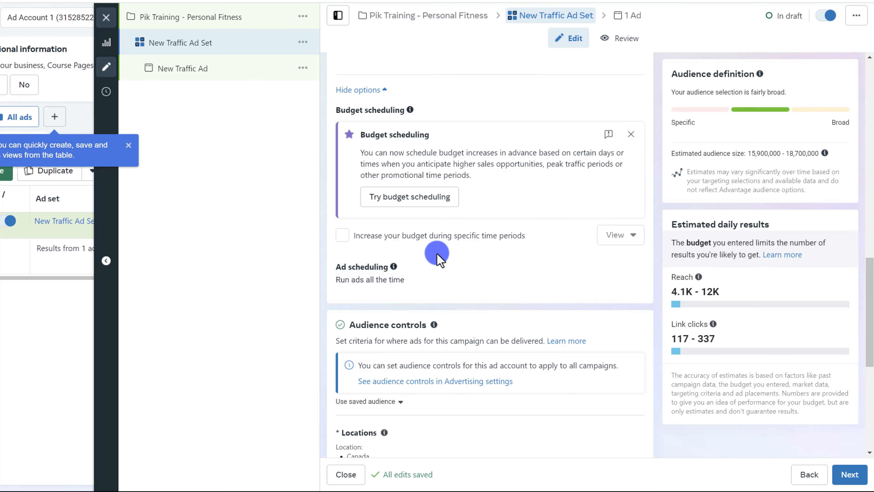
pyautogui.click(344, 236)
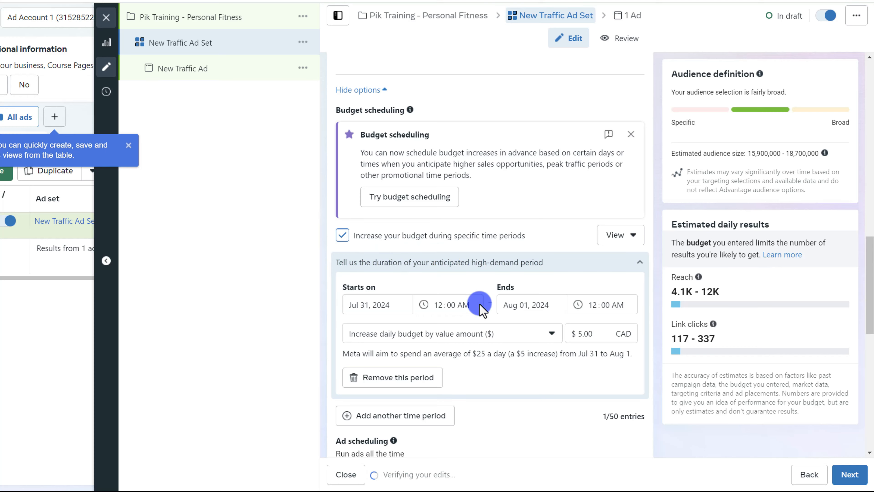
pyautogui.scroll(-2, 478, 305)
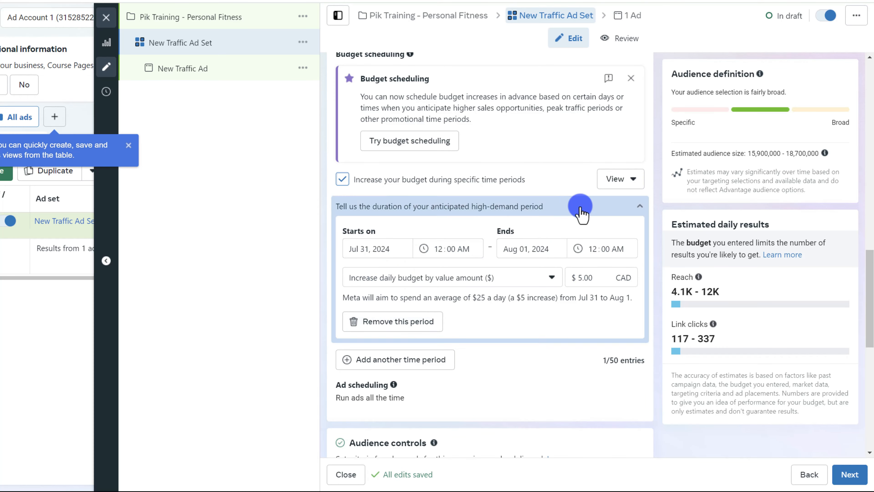
pyautogui.click(344, 179)
# - Expand the additional audience controls and switch the ad set from Advantage+ audience to the original audience options
pyautogui.scroll(-5, 447, 248)
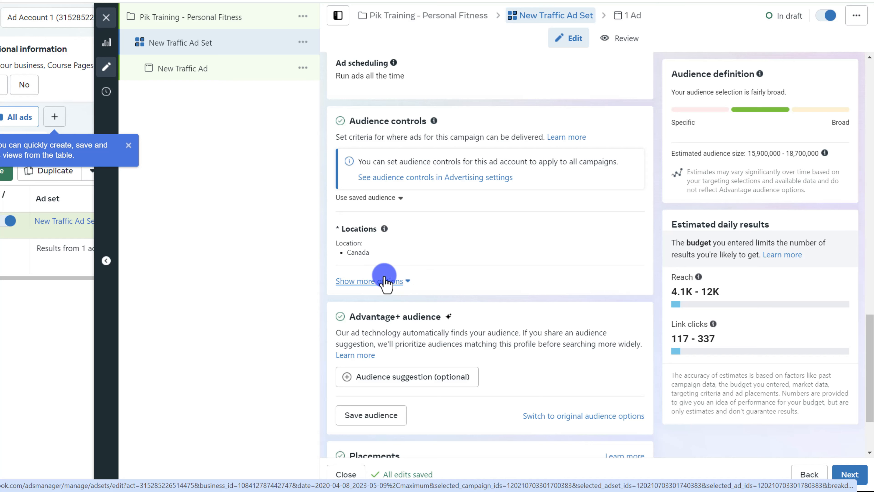
pyautogui.click(375, 281)
pyautogui.scroll(-1, 477, 259)
pyautogui.scroll(-1, 477, 259)
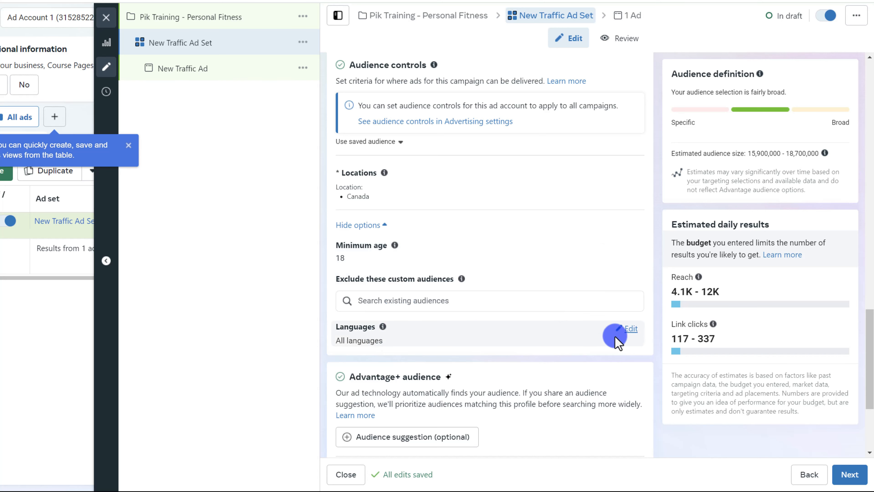
pyautogui.scroll(-5, 522, 312)
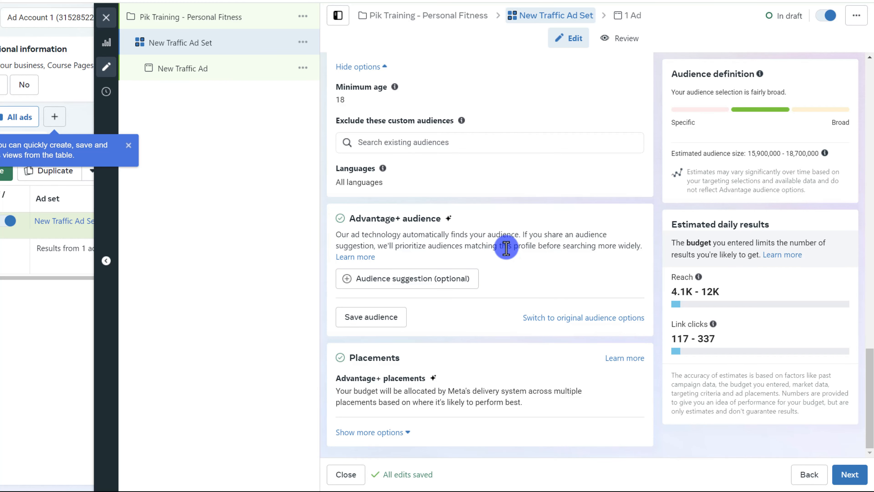
pyautogui.click(534, 318)
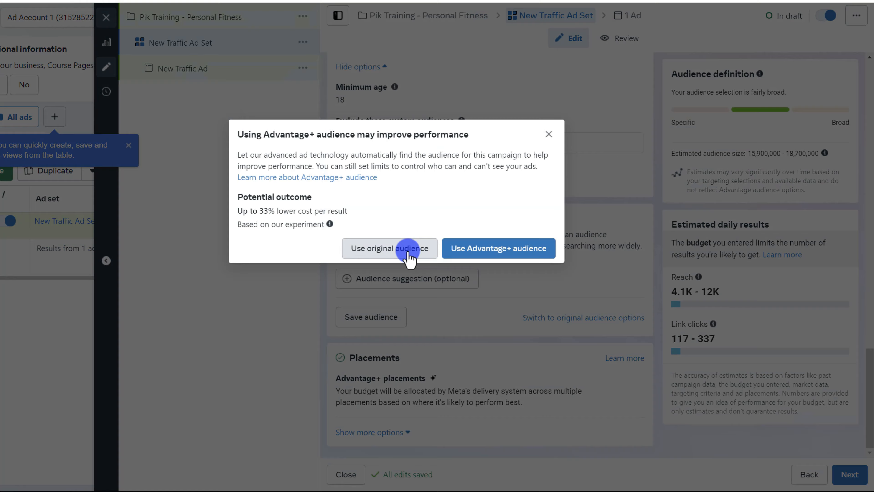
pyautogui.click(409, 254)
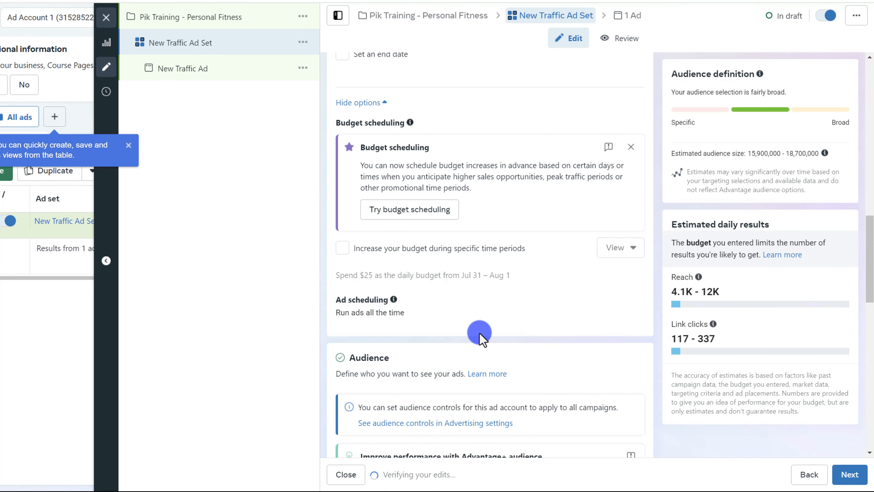
# - Set the audience's age range to 24 to 60
pyautogui.scroll(-8, 481, 293)
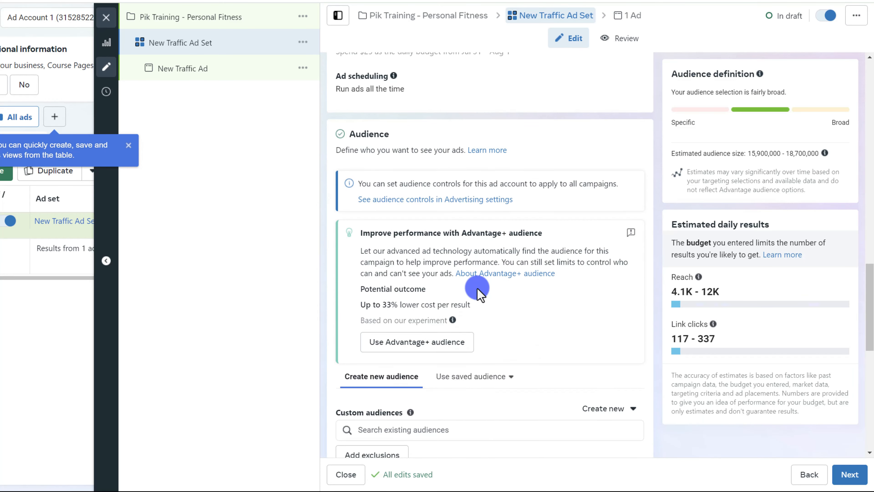
pyautogui.scroll(-3, 481, 293)
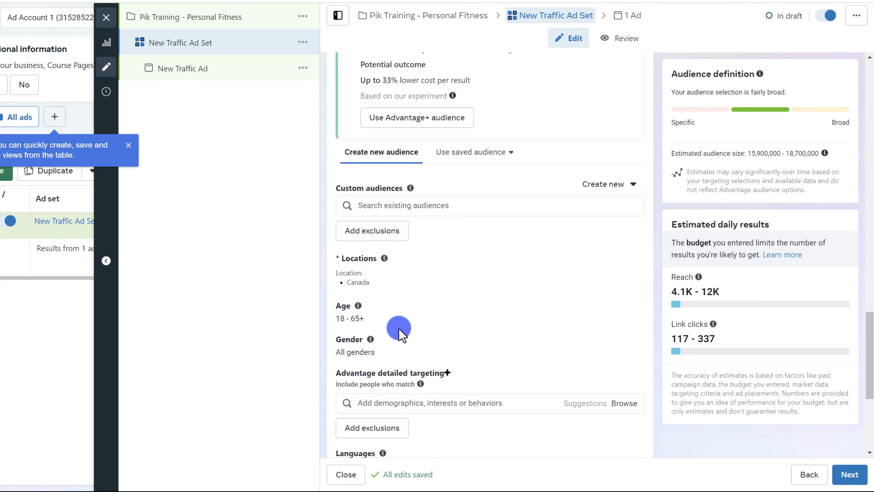
pyautogui.click(623, 306)
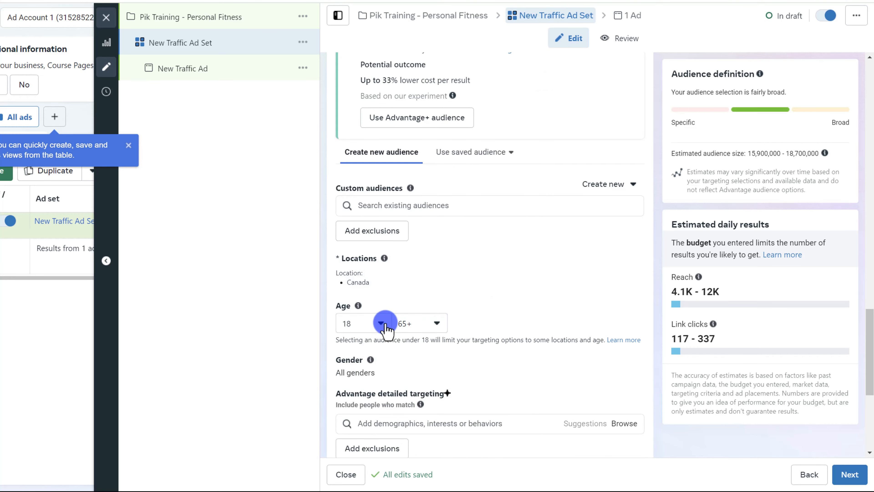
pyautogui.click(430, 331)
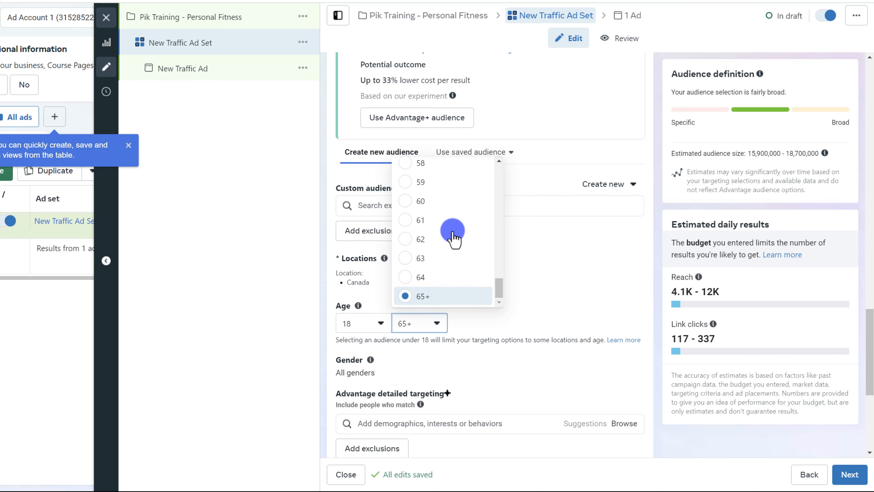
pyautogui.scroll(1, 441, 215)
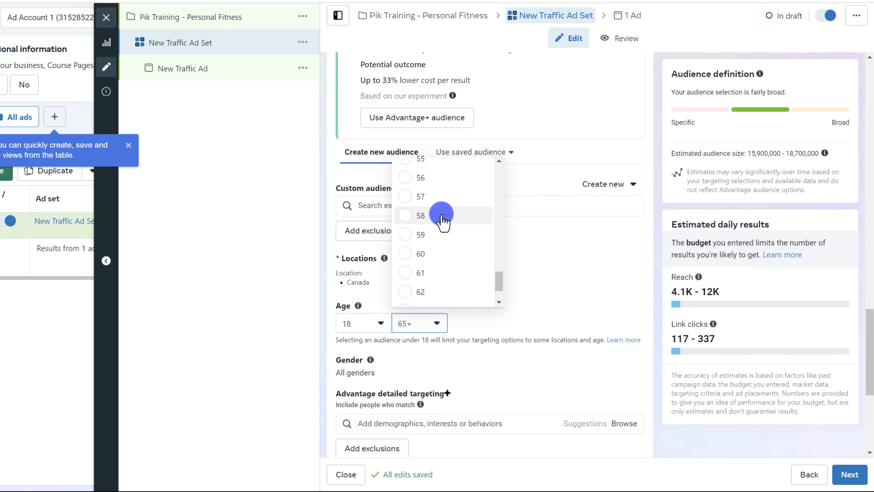
pyautogui.click(422, 254)
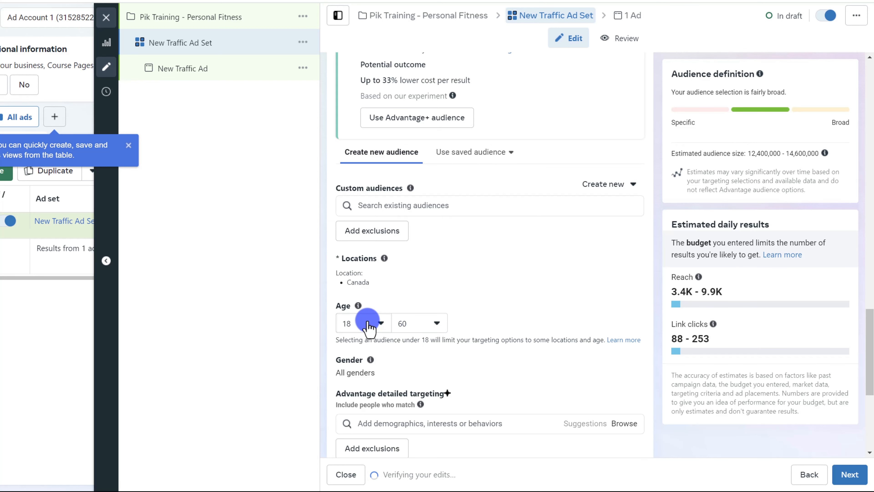
pyautogui.click(367, 324)
pyautogui.scroll(-3, 384, 227)
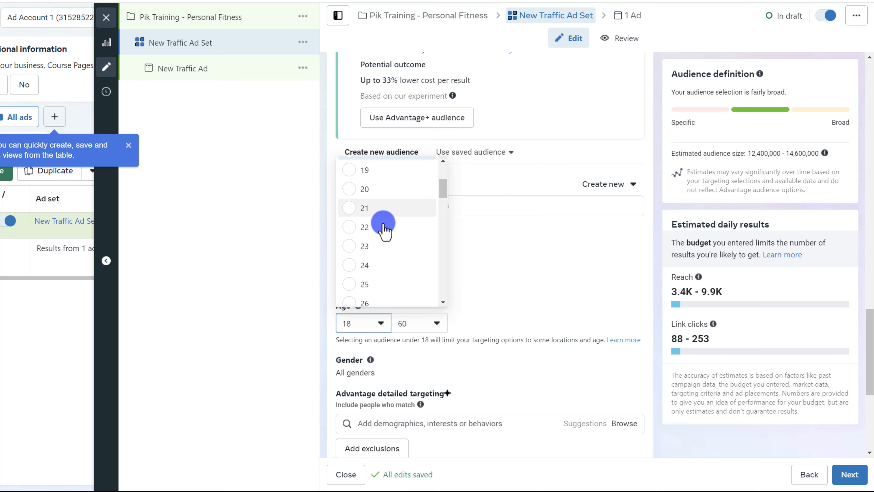
pyautogui.click(365, 264)
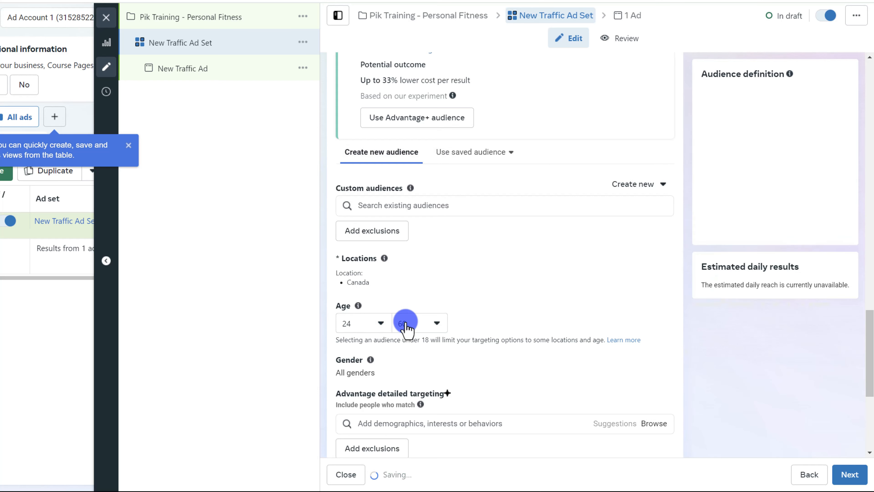
# - Add the country United States to the audience's included locations alongside Canada
pyautogui.scroll(-2, 411, 308)
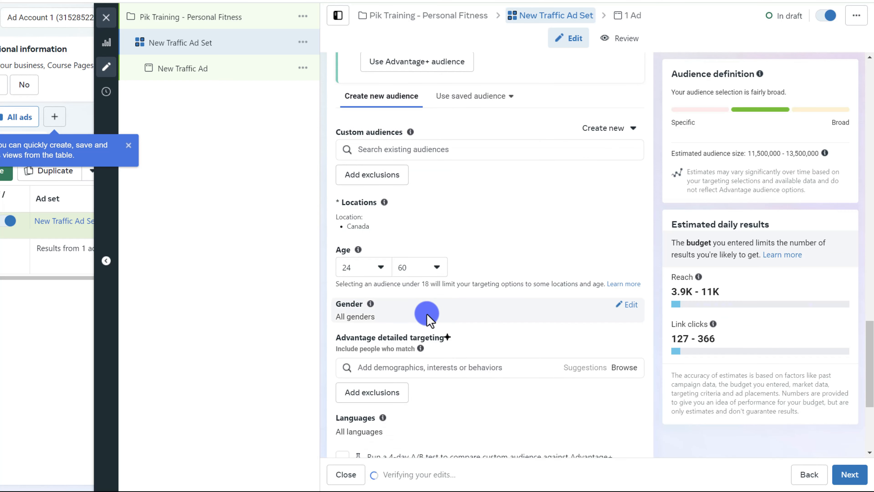
pyautogui.scroll(-2, 412, 314)
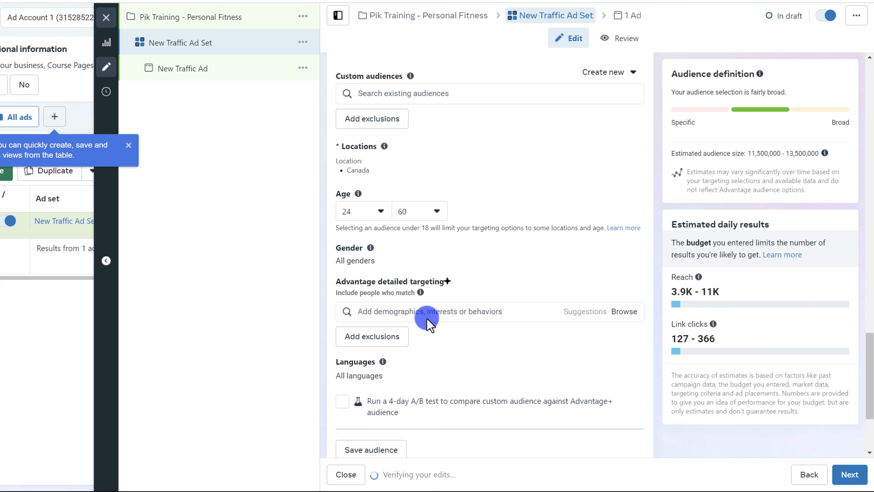
pyautogui.moveTo(458, 325)
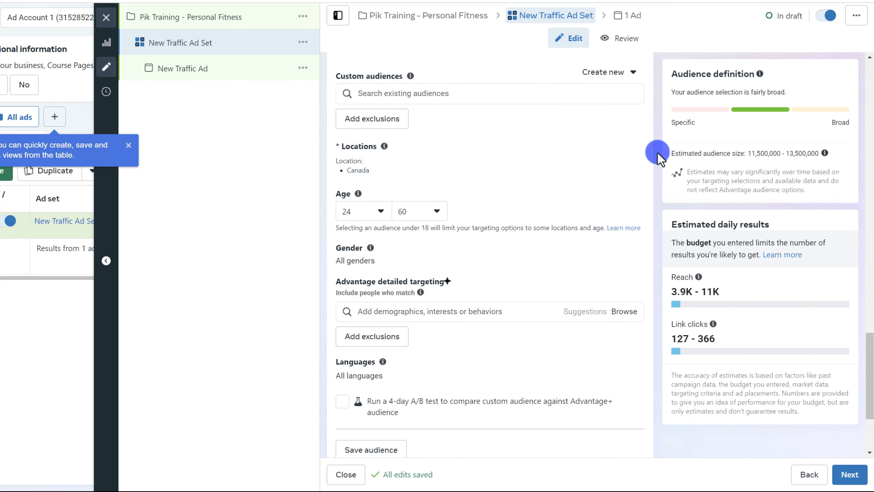
pyautogui.click(627, 148)
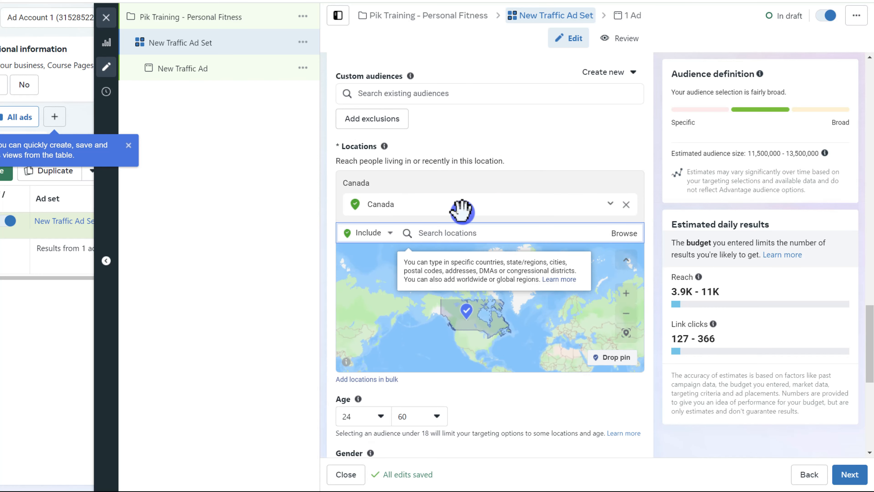
pyautogui.write('uni')
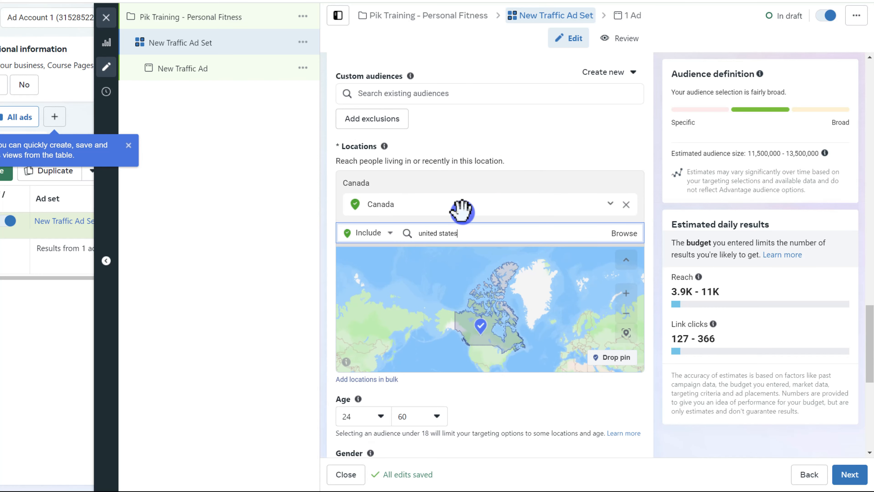
pyautogui.write('ted states')
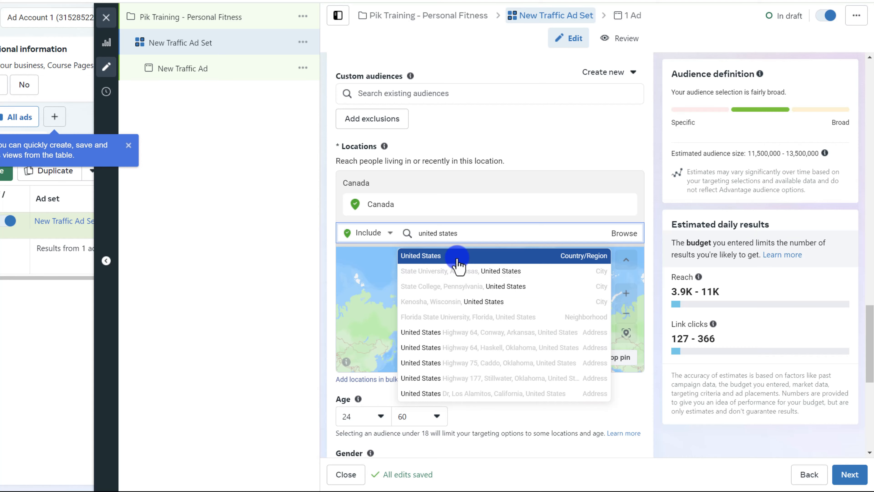
pyautogui.click(458, 264)
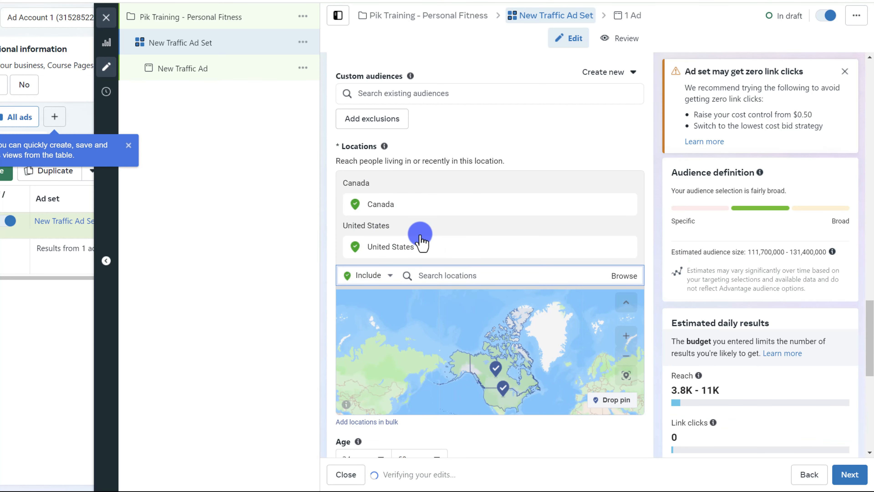
pyautogui.scroll(-5, 517, 133)
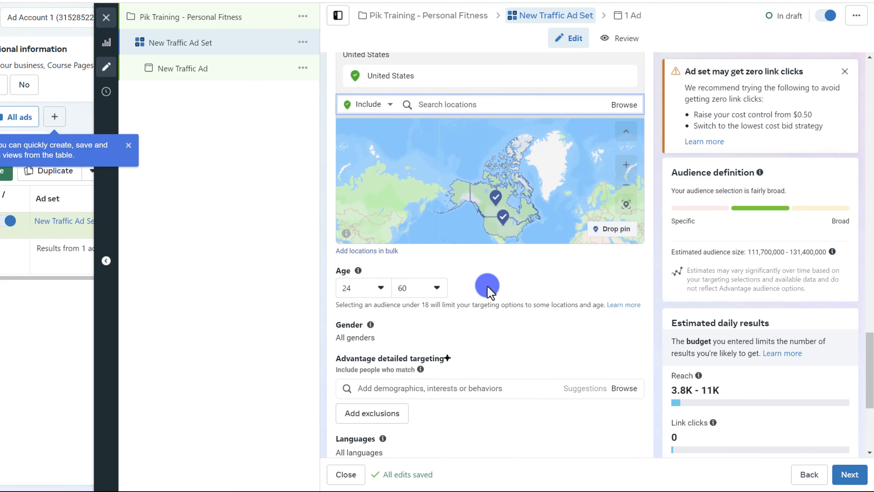
pyautogui.scroll(-3, 487, 284)
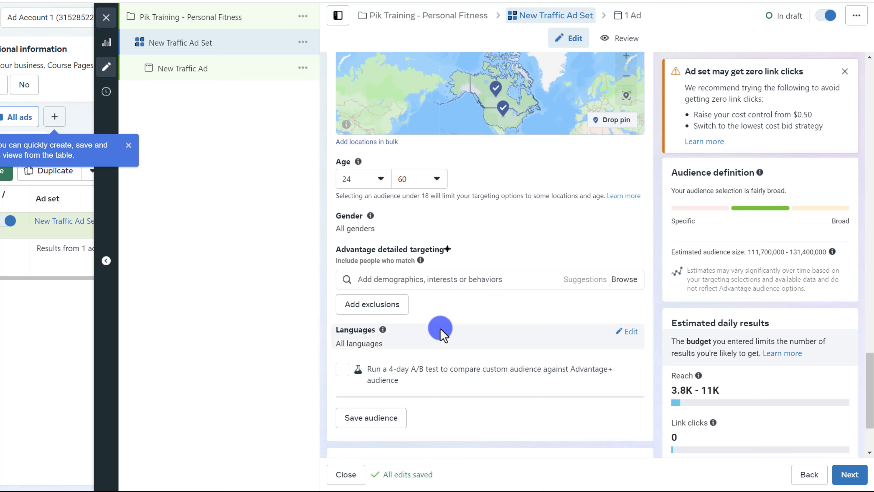
# - Restrict the audience's languages to English (All)
pyautogui.scroll(-2, 440, 330)
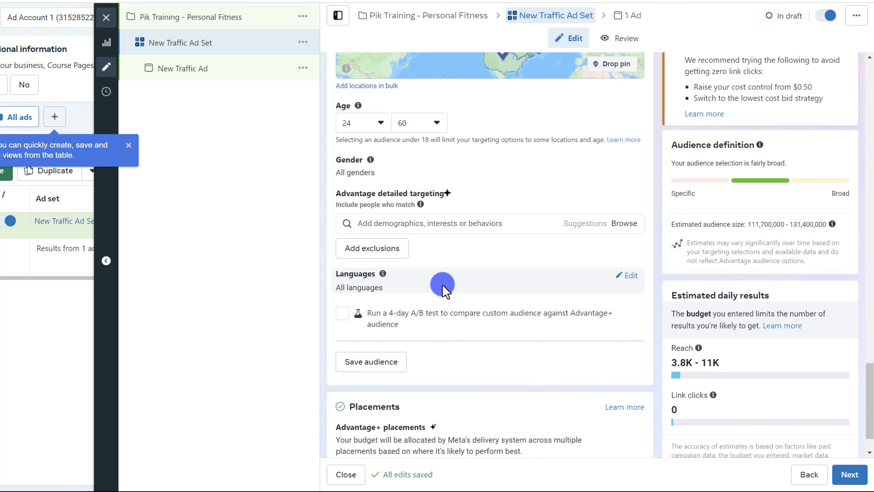
pyautogui.click(631, 277)
pyautogui.click(488, 290)
pyautogui.write('english')
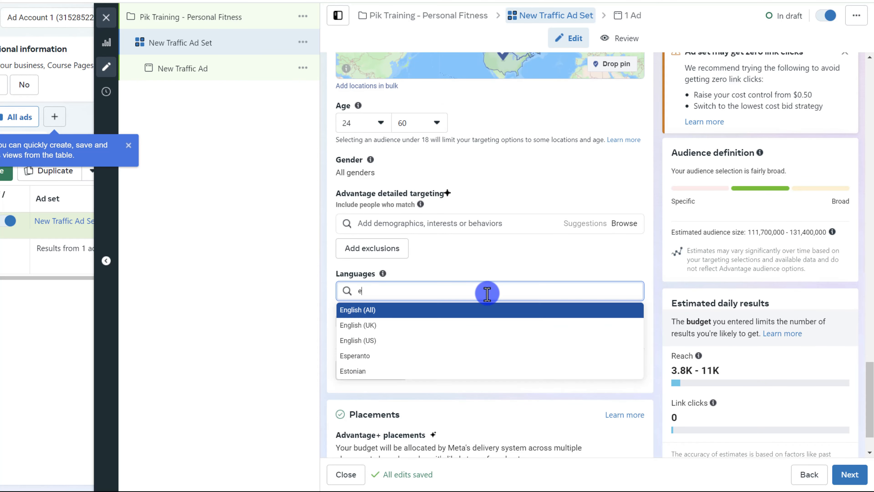
pyautogui.click(478, 316)
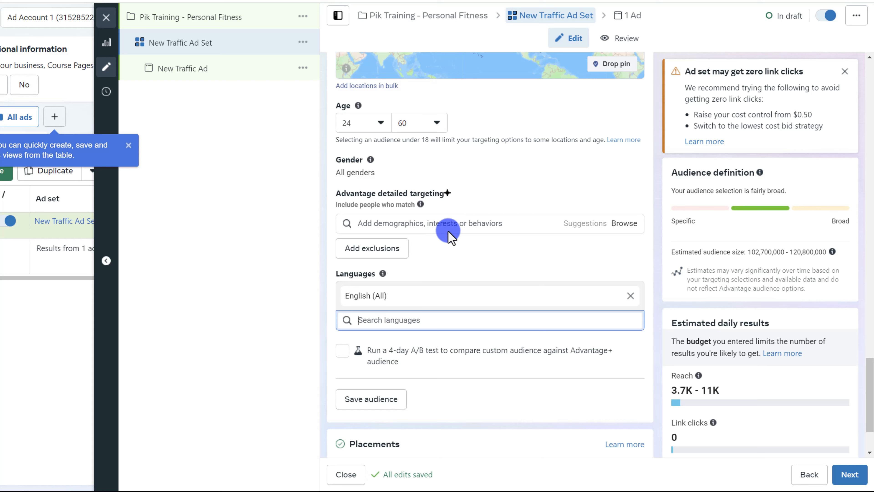
# - Search detailed targeting for "fitness" and add the Physical fitness (fitness) interest to the audience
pyautogui.click(430, 236)
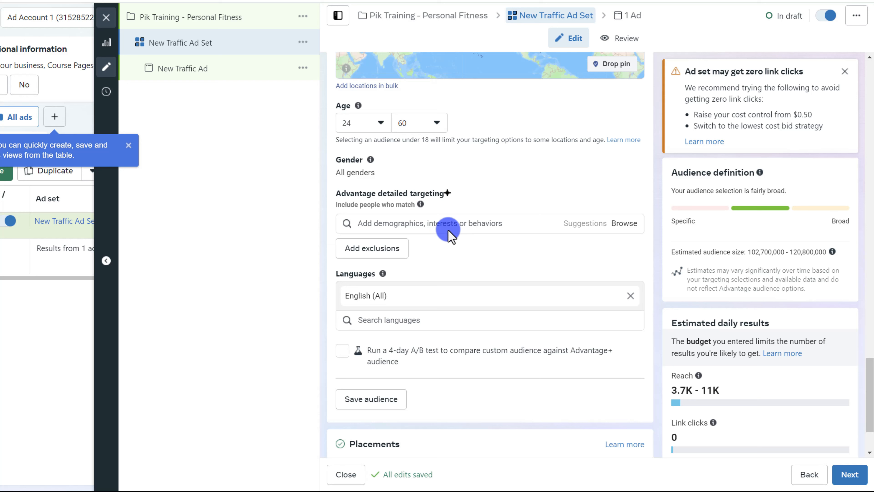
pyautogui.click(445, 223)
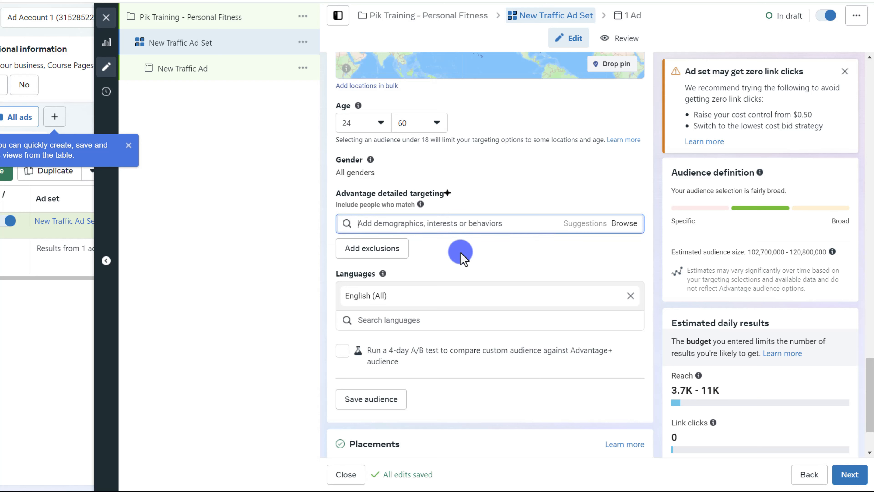
pyautogui.write('fitness')
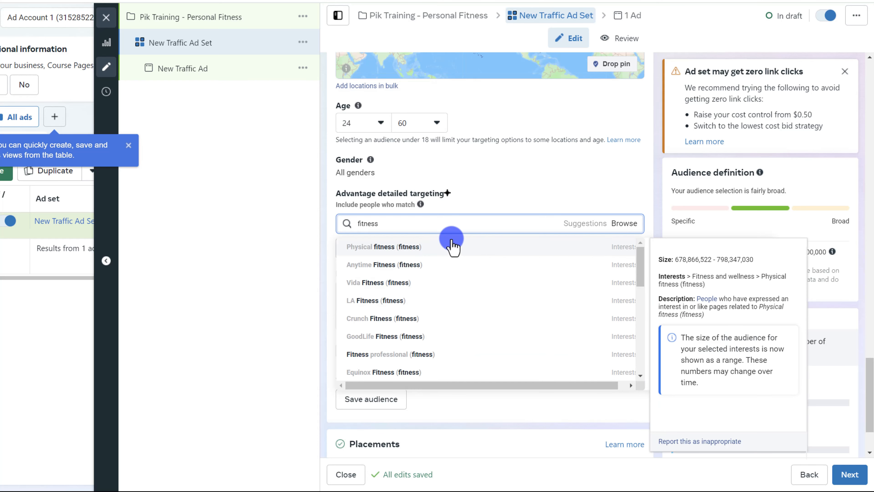
pyautogui.click(443, 251)
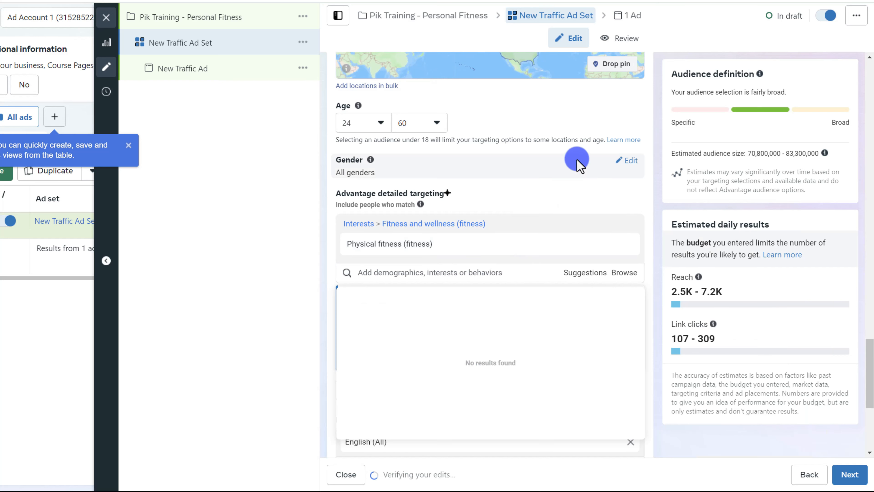
pyautogui.click(508, 201)
pyautogui.click(481, 275)
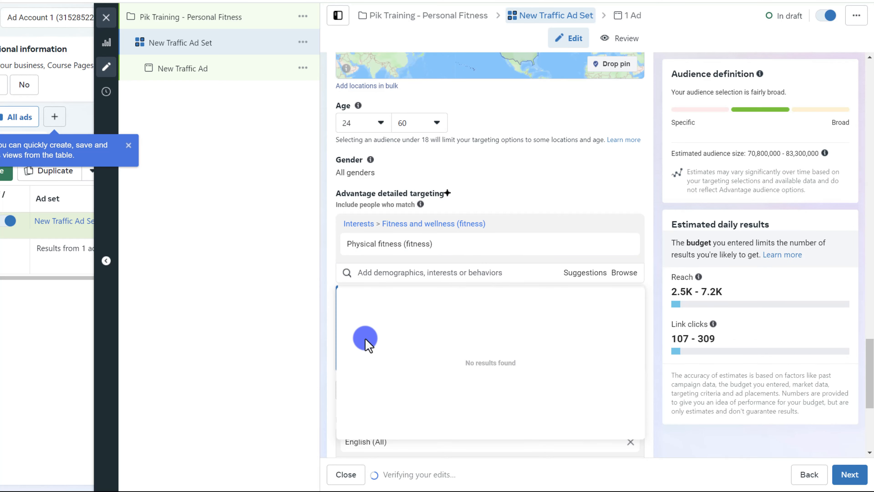
pyautogui.click(306, 387)
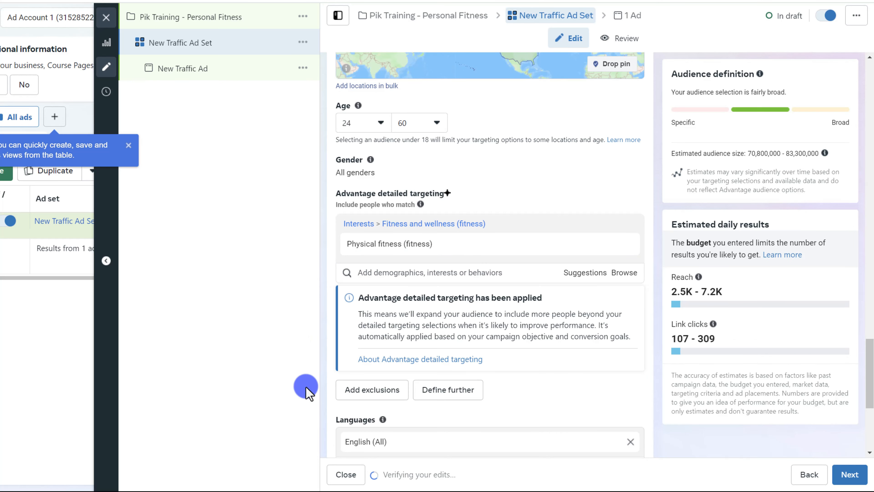
# - Define the detailed targeting further so people must also match the Engaged Shoppers purchase behavior
pyautogui.click(453, 390)
pyautogui.scroll(-3, 435, 344)
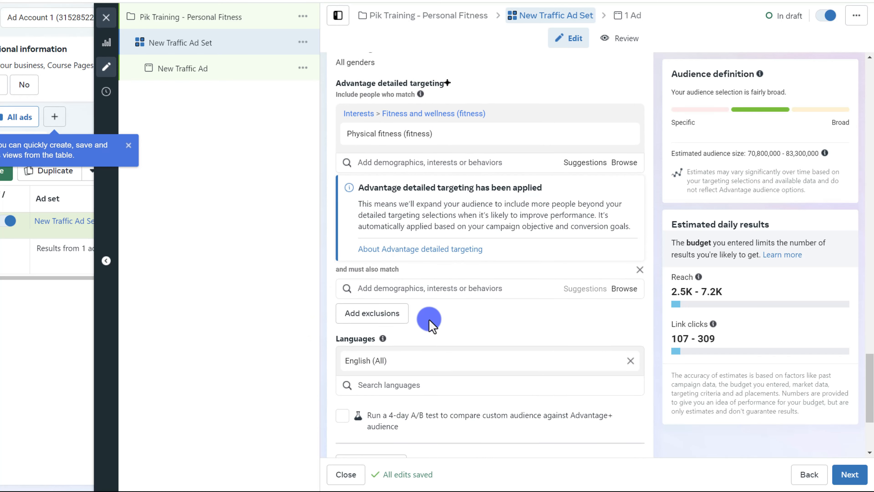
pyautogui.click(395, 139)
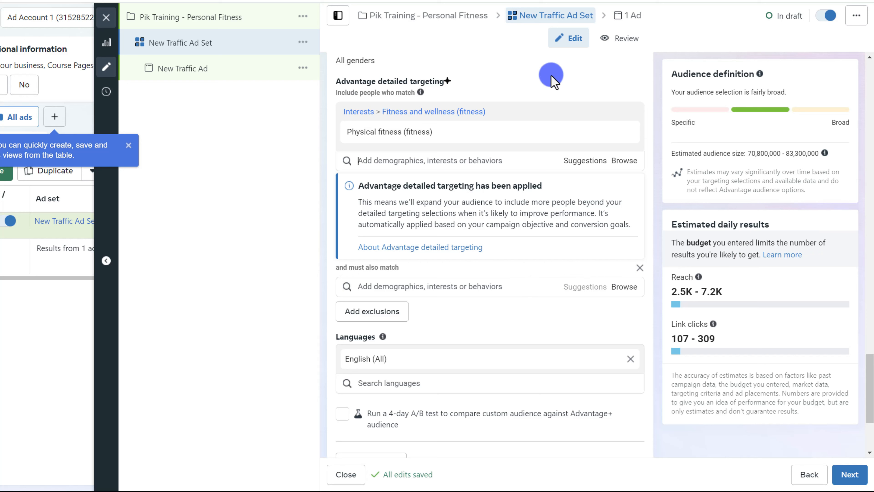
pyautogui.moveTo(371, 136)
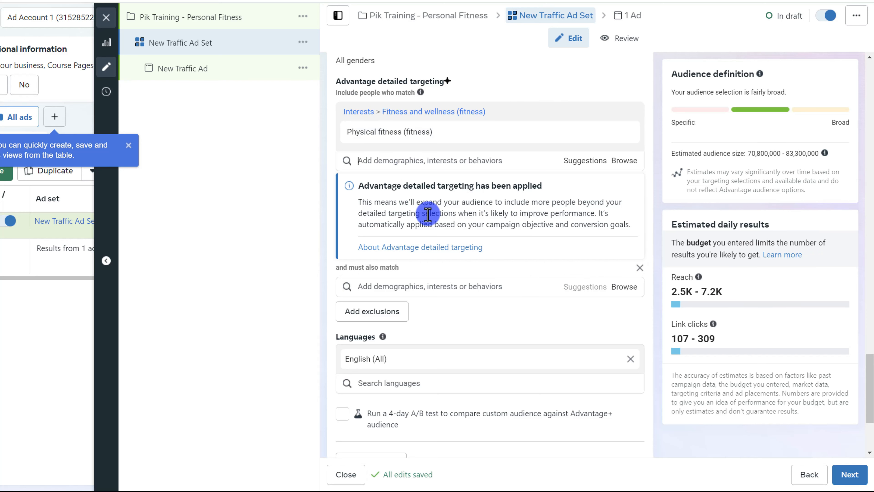
pyautogui.click(458, 285)
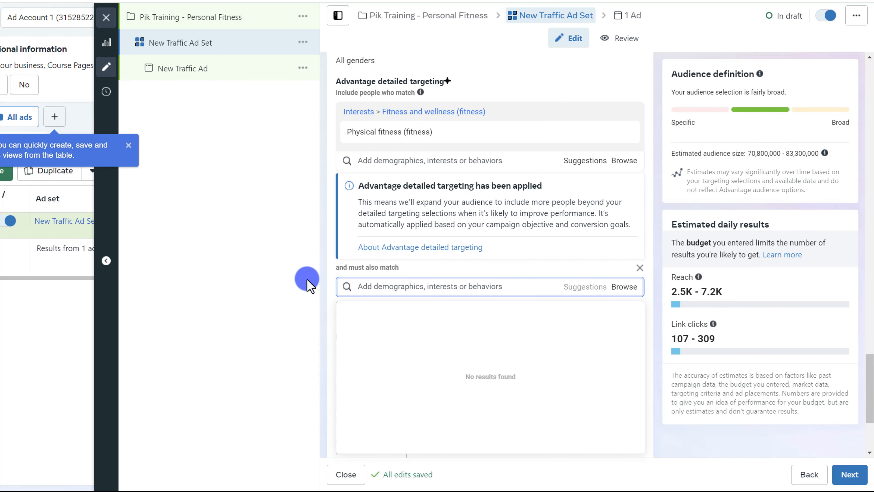
pyautogui.write('engaged shopper')
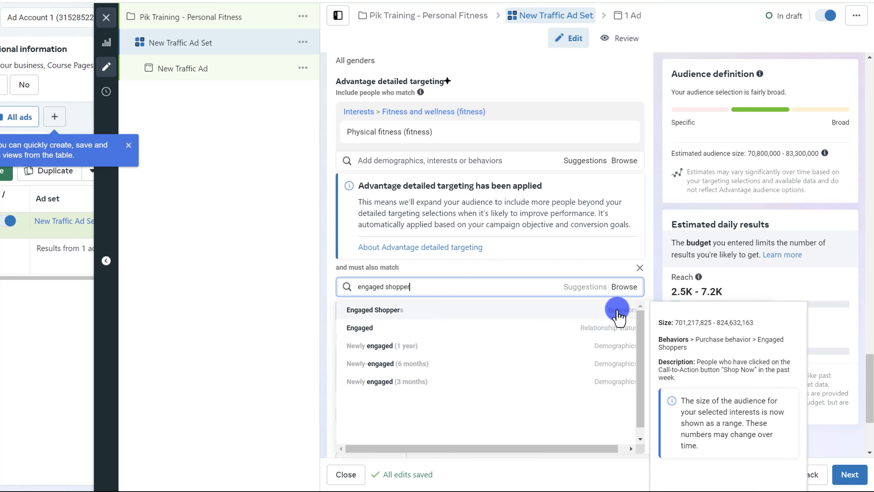
pyautogui.click(559, 313)
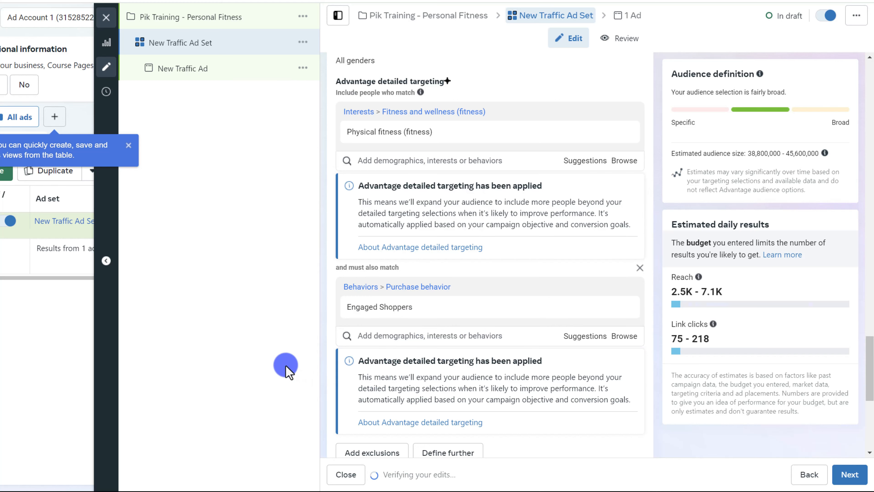
# - Add another must-also-match condition below Engaged Shoppers, searching "fitness" and choosing the LA Fitness (fitness) interest
pyautogui.moveTo(381, 131)
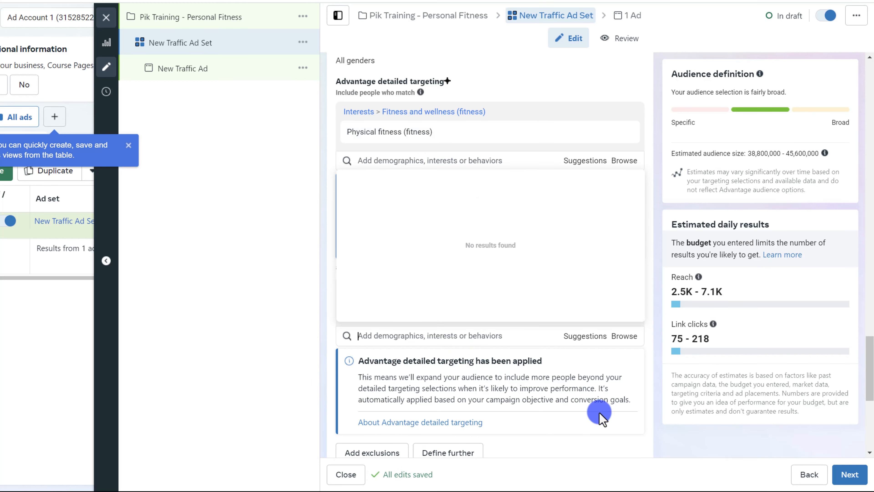
pyautogui.scroll(-2, 599, 412)
pyautogui.click(547, 365)
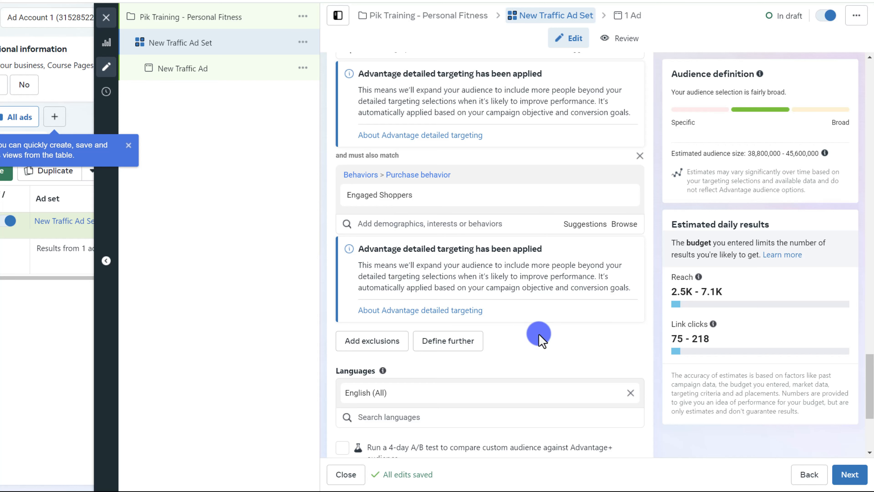
pyautogui.click(444, 342)
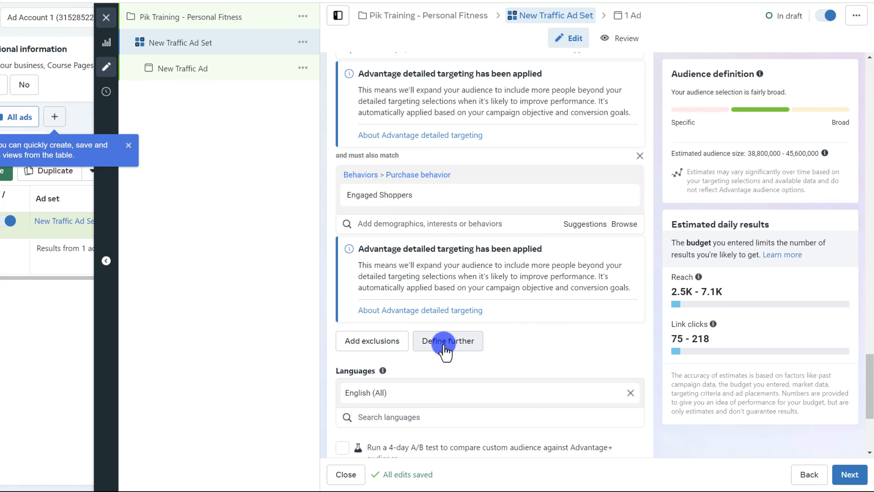
pyautogui.scroll(-1, 444, 344)
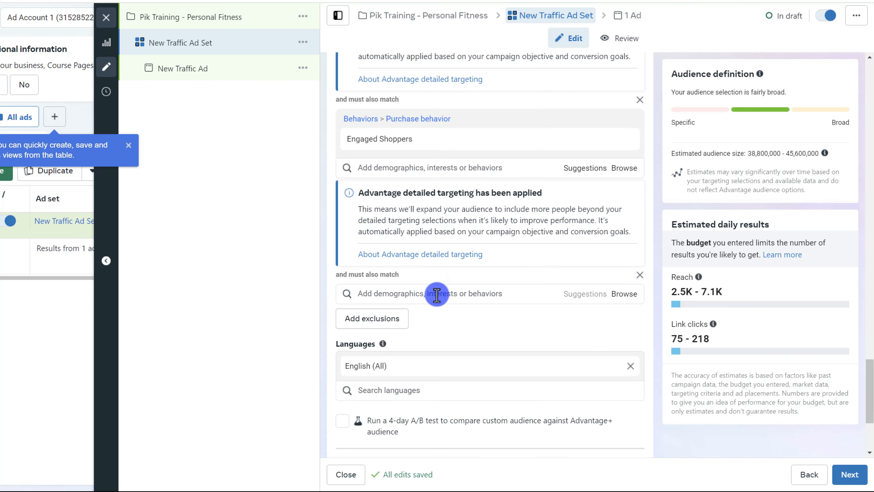
pyautogui.click(436, 295)
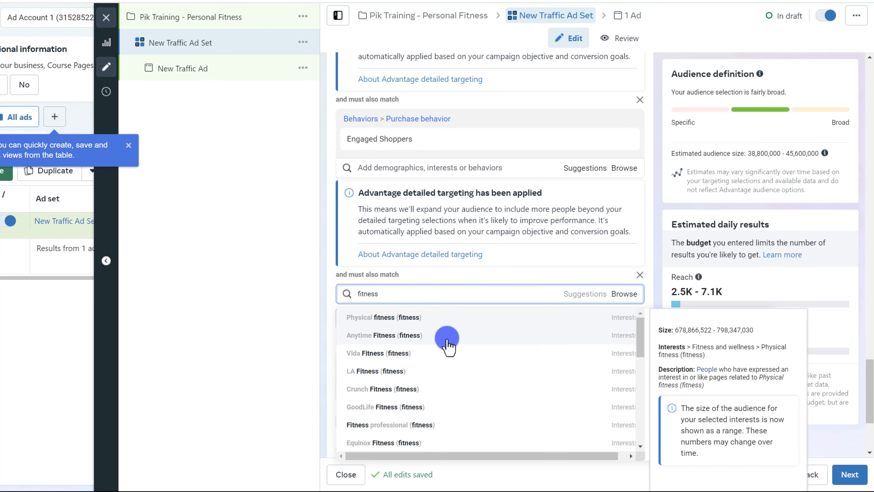
pyautogui.click(400, 373)
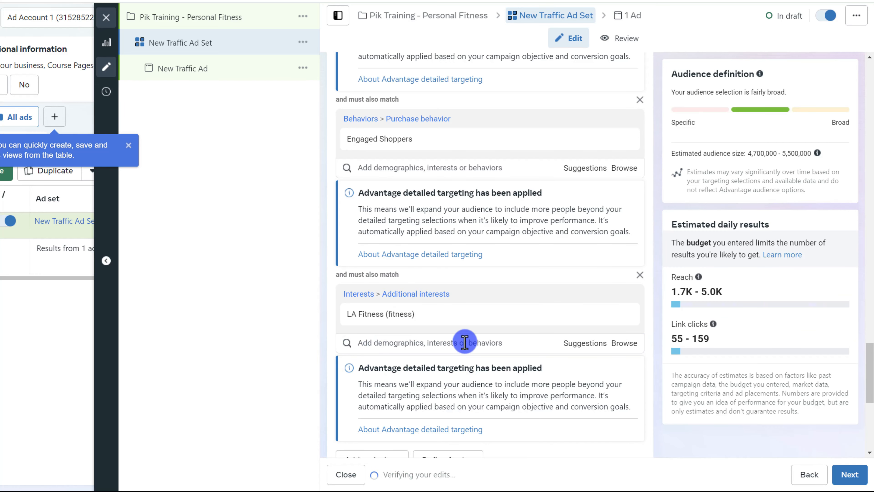
# - Examine the stacked detailed targeting conditions and the estimated audience size in the audience definition
pyautogui.scroll(-2, 485, 334)
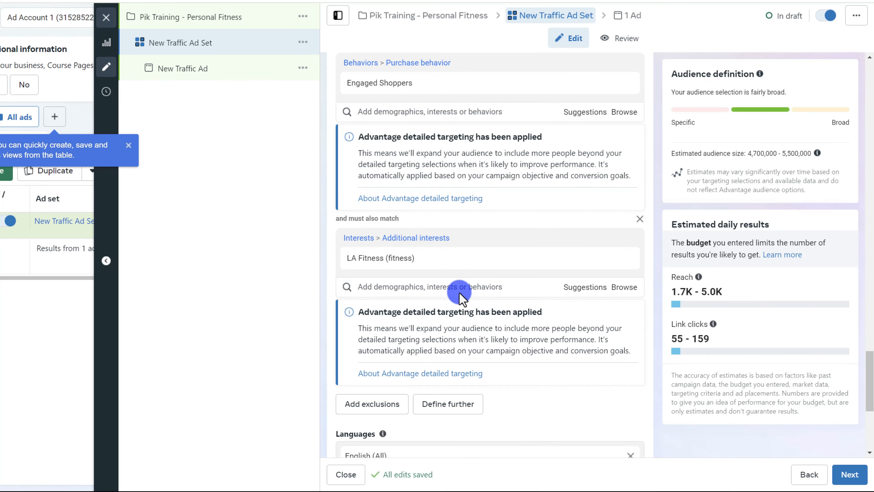
pyautogui.scroll(2, 466, 308)
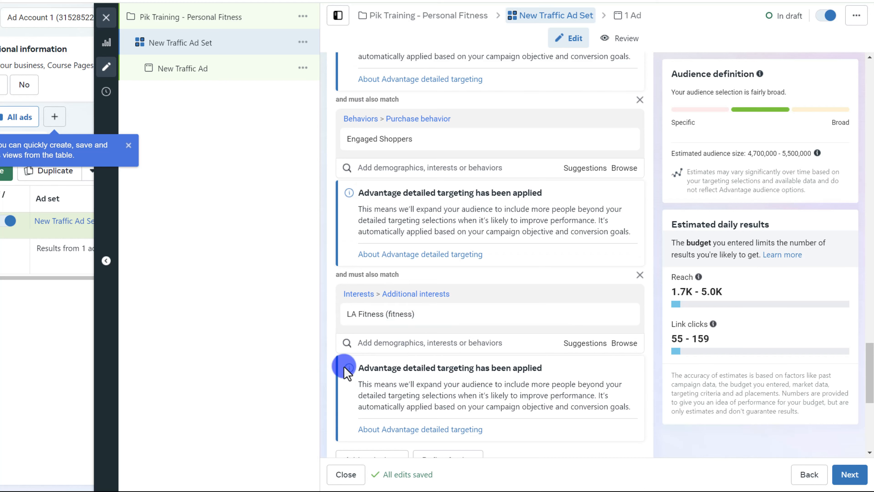
pyautogui.scroll(4, 384, 308)
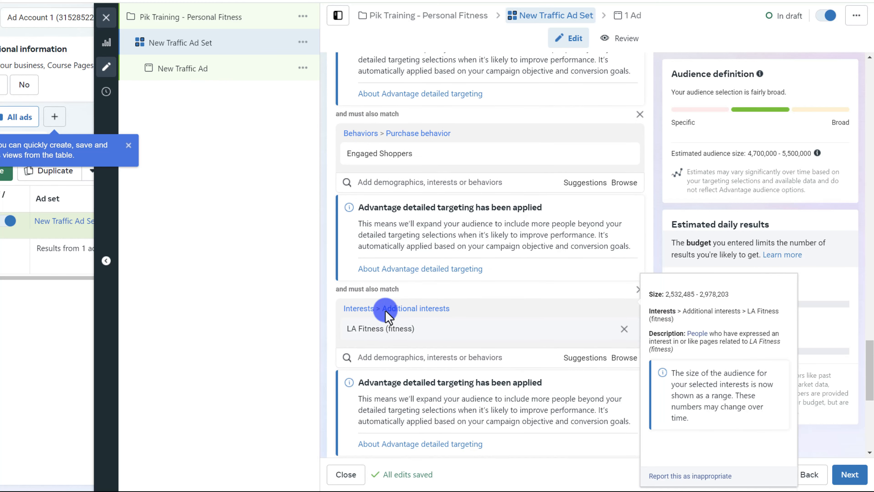
pyautogui.moveTo(402, 251)
pyautogui.scroll(2, 402, 252)
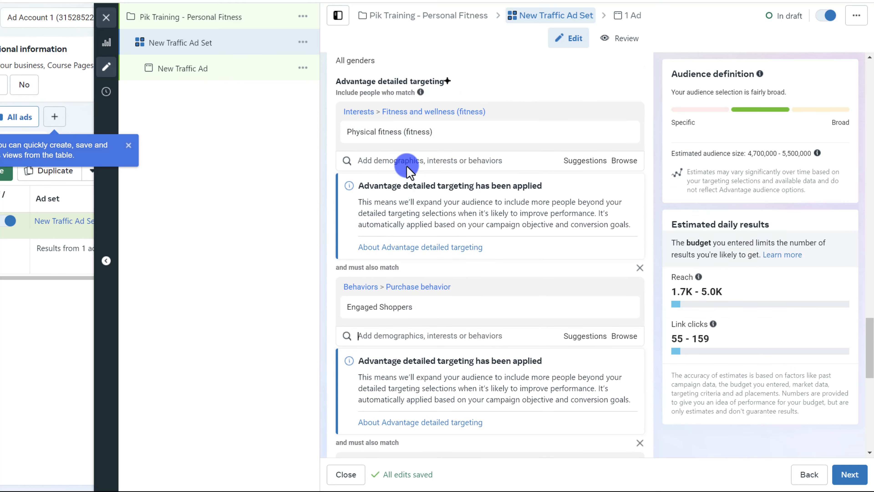
pyautogui.moveTo(368, 308)
pyautogui.scroll(-8, 412, 296)
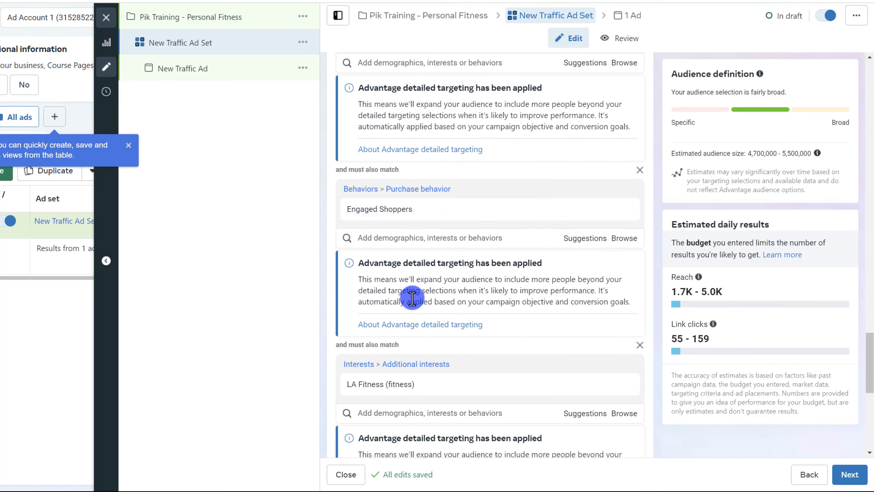
pyautogui.scroll(-2, 467, 313)
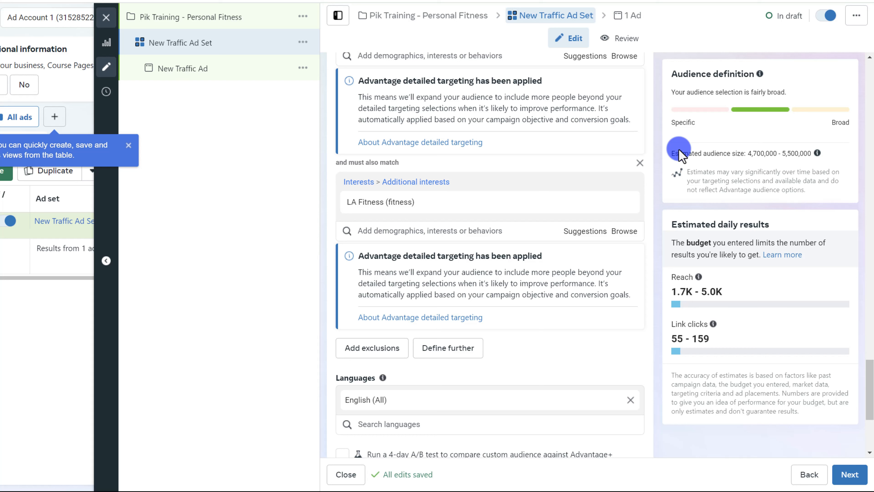
pyautogui.moveTo(683, 154); pyautogui.dragTo(790, 154)
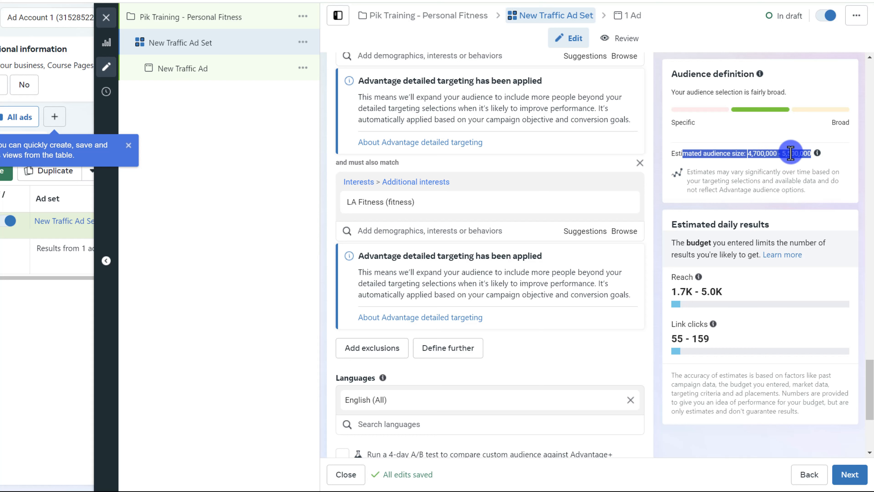
pyautogui.click(751, 155)
pyautogui.moveTo(747, 153); pyautogui.dragTo(809, 155)
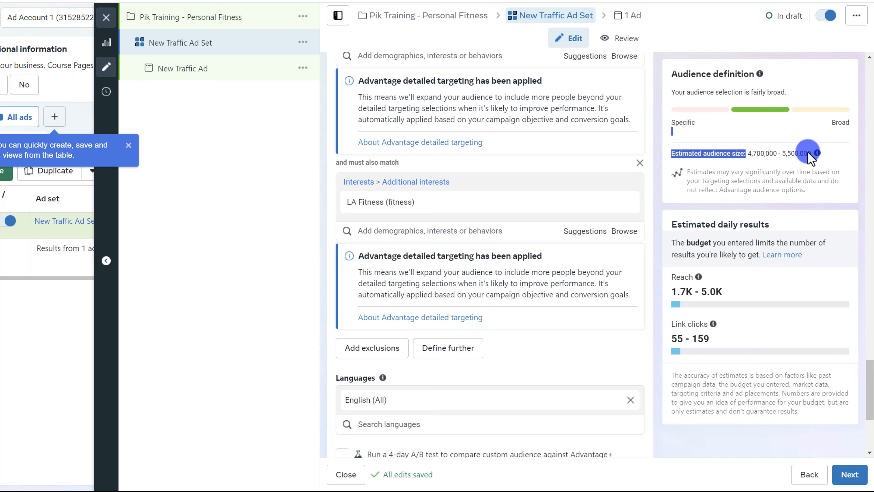
pyautogui.click(810, 155)
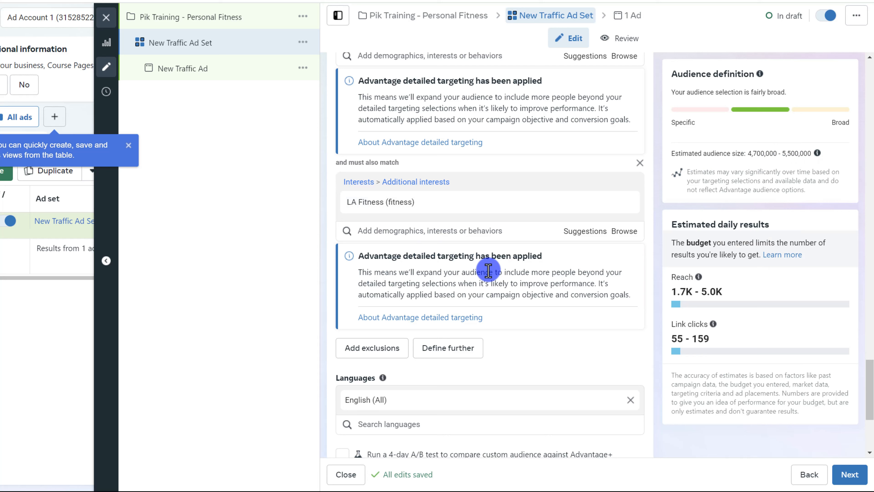
# - Remove the LA Fitness and Engaged Shoppers must-also-match conditions from the detailed targeting
pyautogui.click(638, 164)
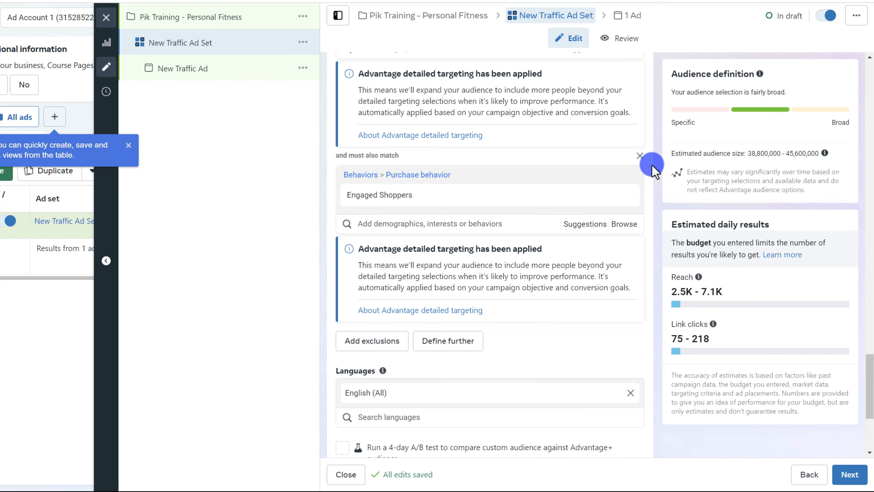
pyautogui.click(639, 161)
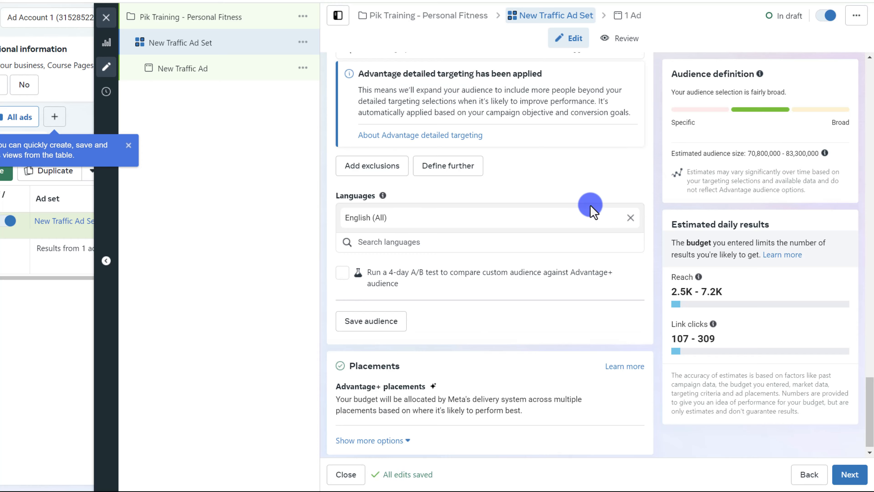
# - Look through the suggested interests, behaviors and job titles related to Physical fitness in the detailed targeting
pyautogui.scroll(5, 590, 206)
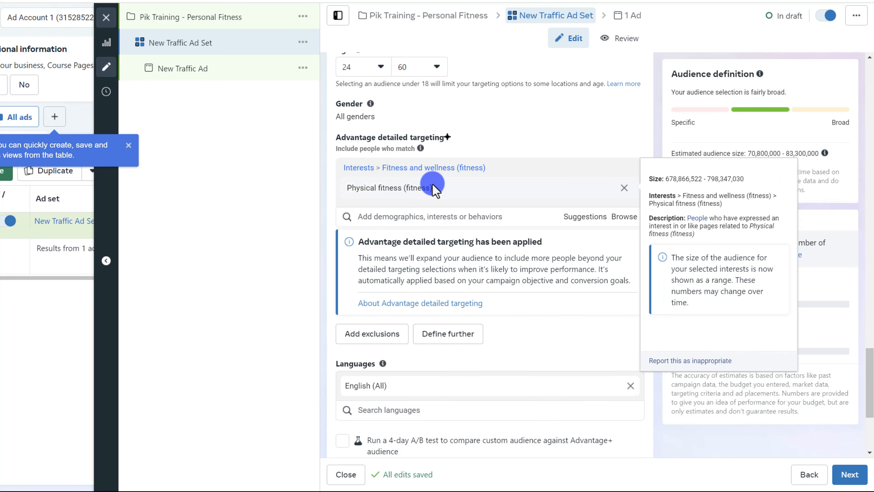
pyautogui.click(437, 210)
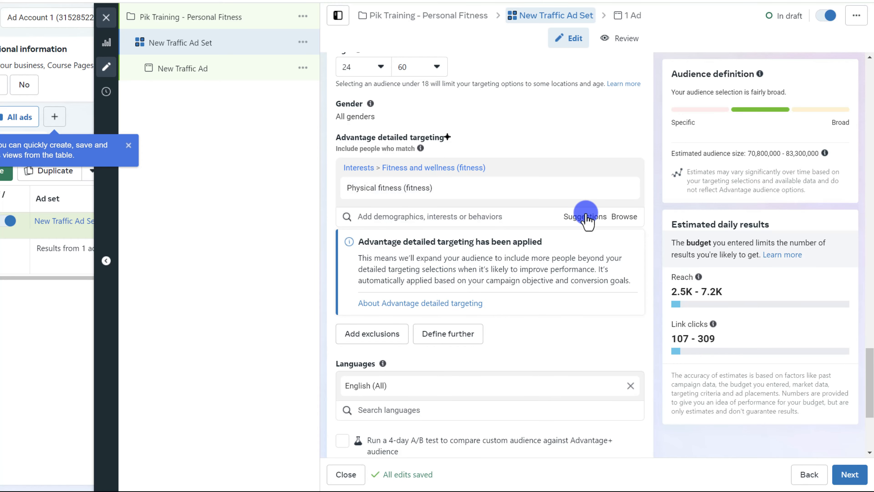
pyautogui.click(579, 217)
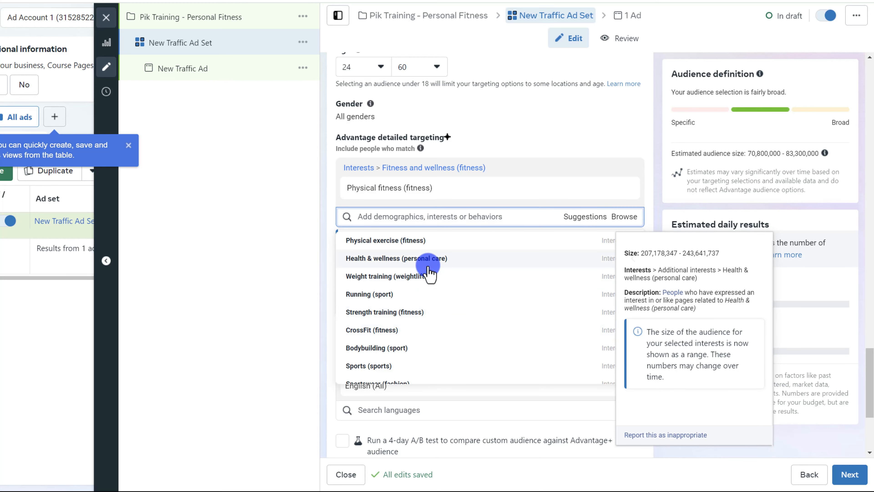
pyautogui.scroll(-3, 431, 286)
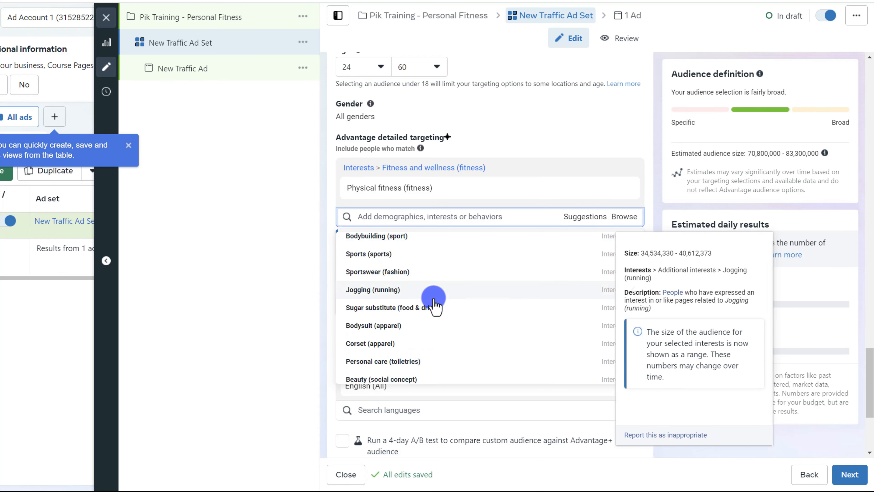
pyautogui.scroll(-5, 428, 309)
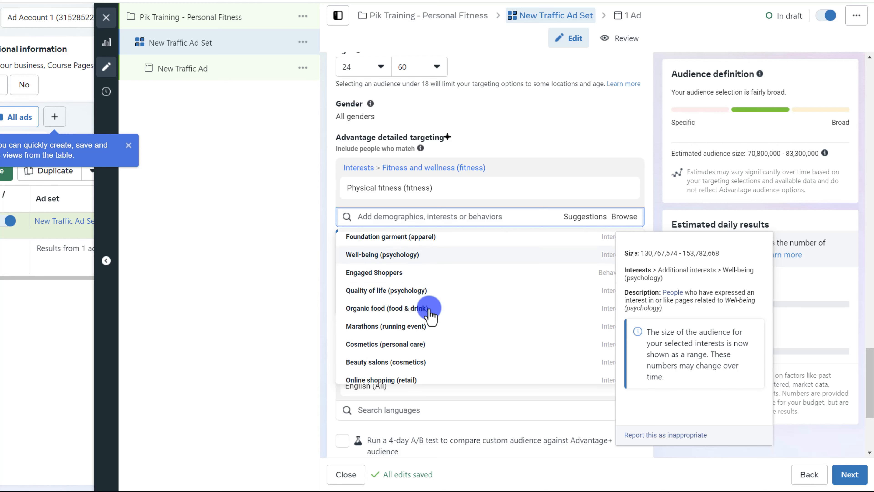
pyautogui.scroll(-1, 425, 293)
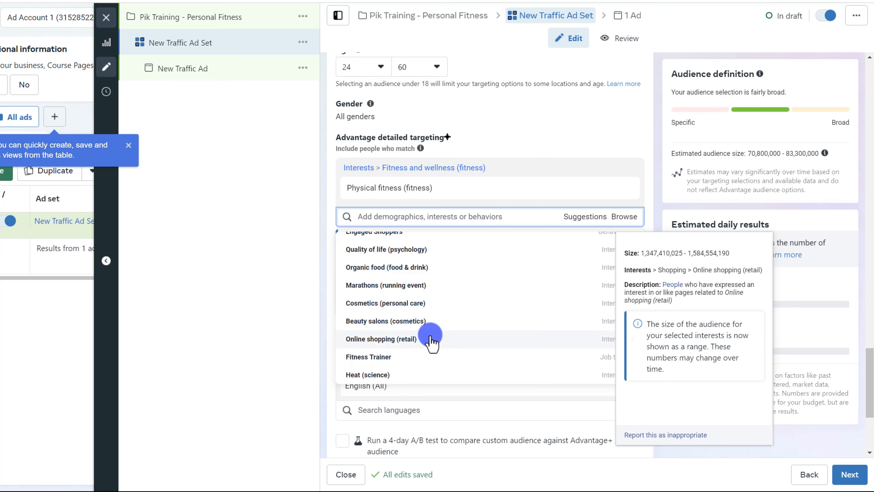
pyautogui.moveTo(431, 363)
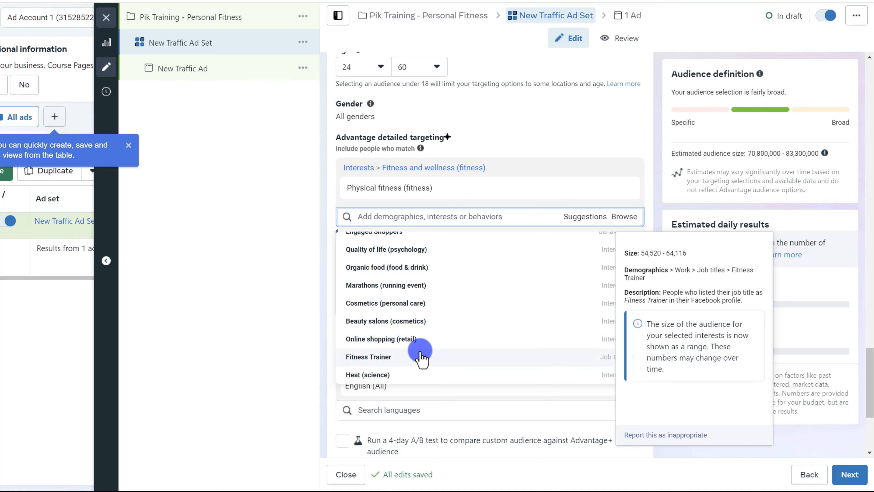
pyautogui.scroll(10, 422, 354)
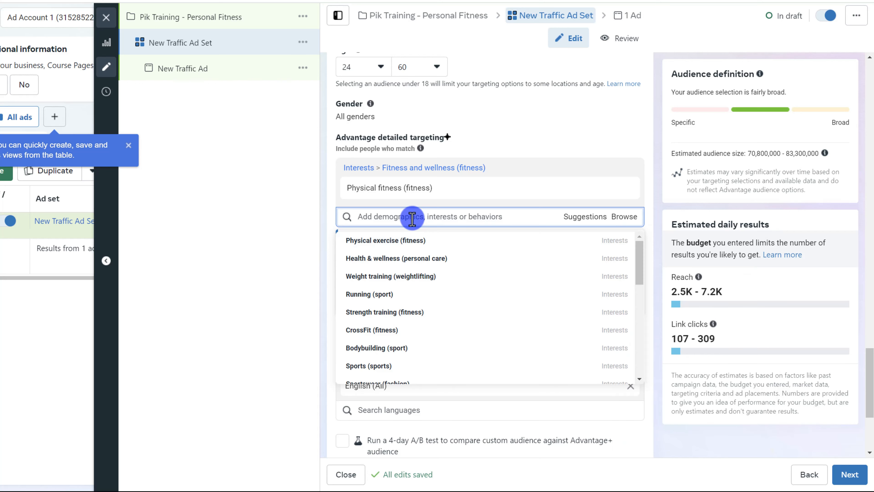
# - Browse the Fitness and wellness interest category and add Physical exercise (fitness) alongside Physical fitness in the detailed targeting
pyautogui.click(623, 217)
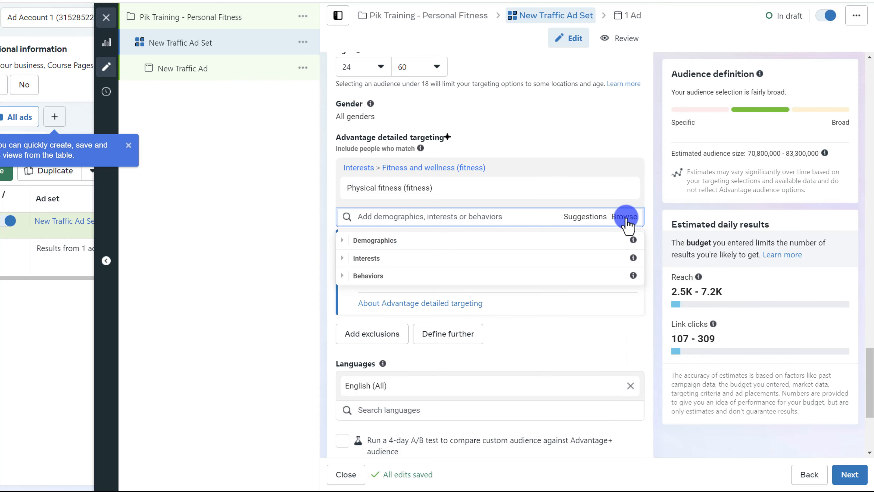
pyautogui.click(427, 240)
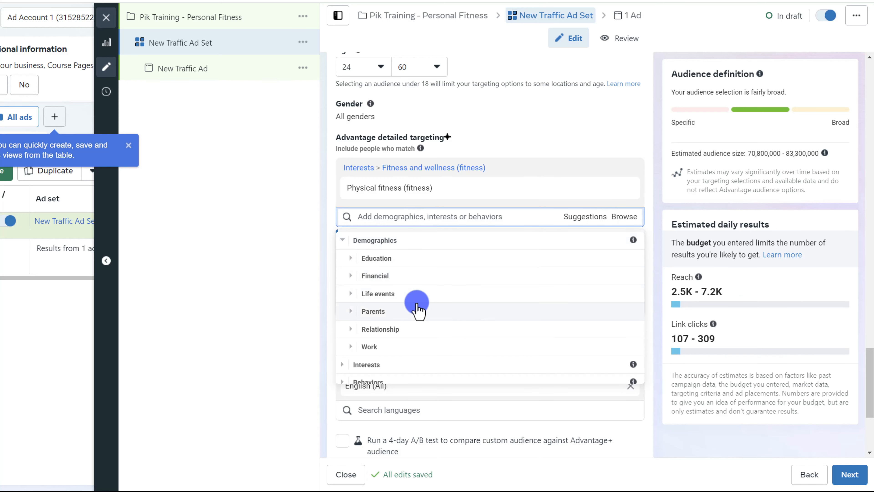
pyautogui.click(378, 363)
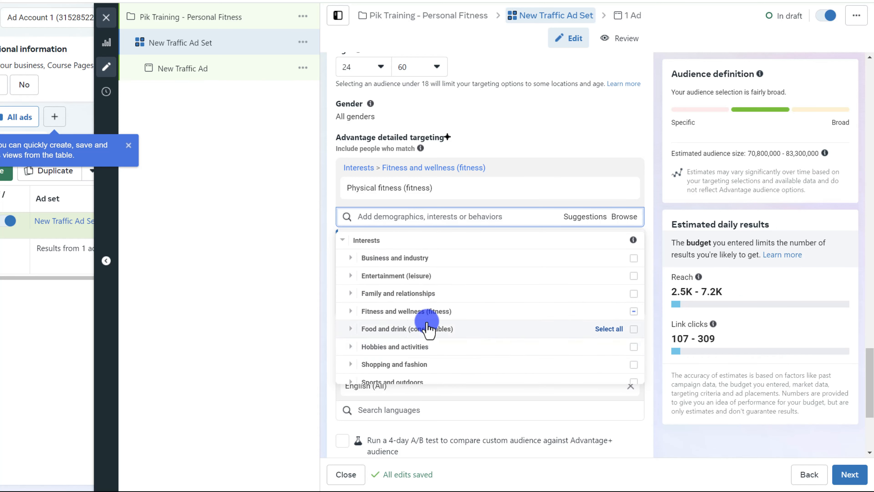
pyautogui.click(408, 310)
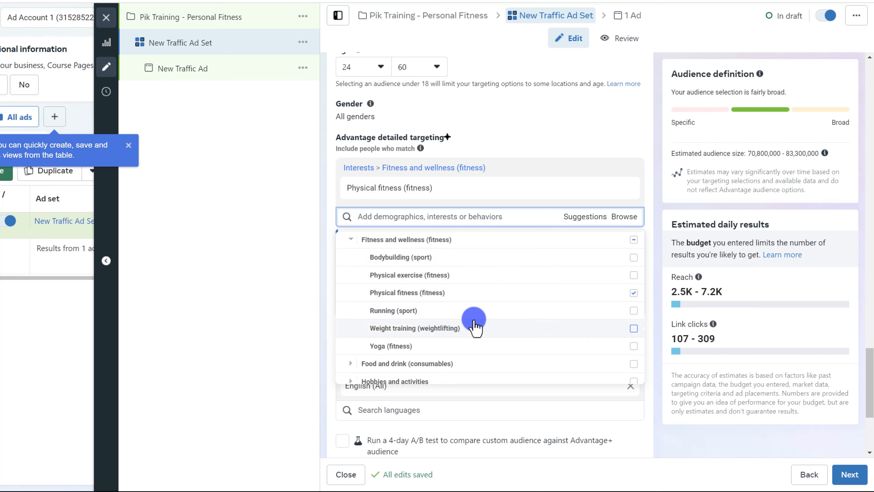
pyautogui.moveTo(416, 262)
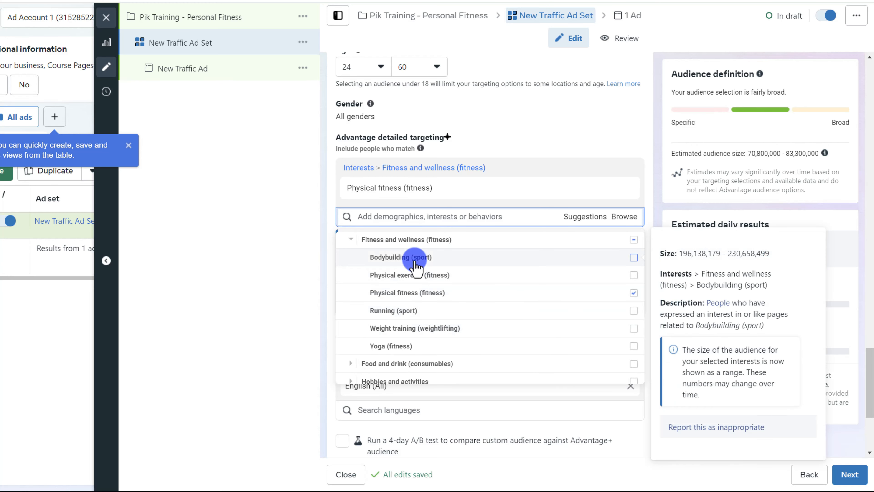
pyautogui.moveTo(422, 282)
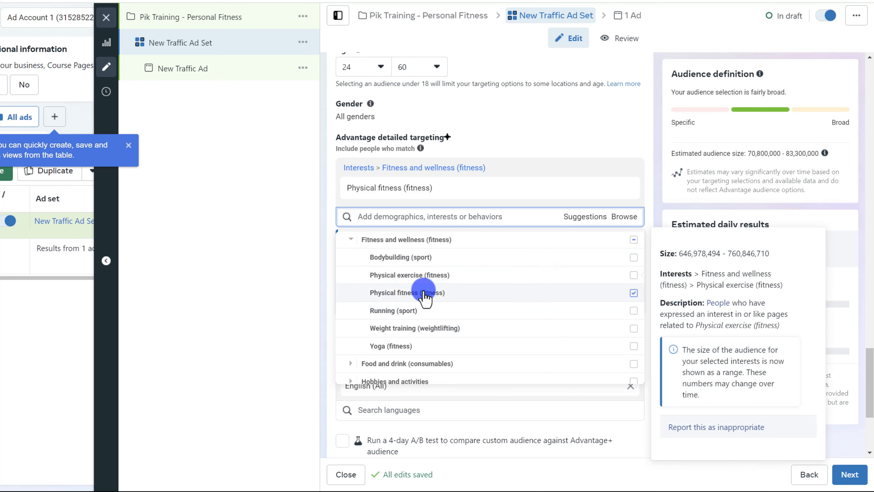
pyautogui.moveTo(421, 316)
pyautogui.moveTo(427, 339)
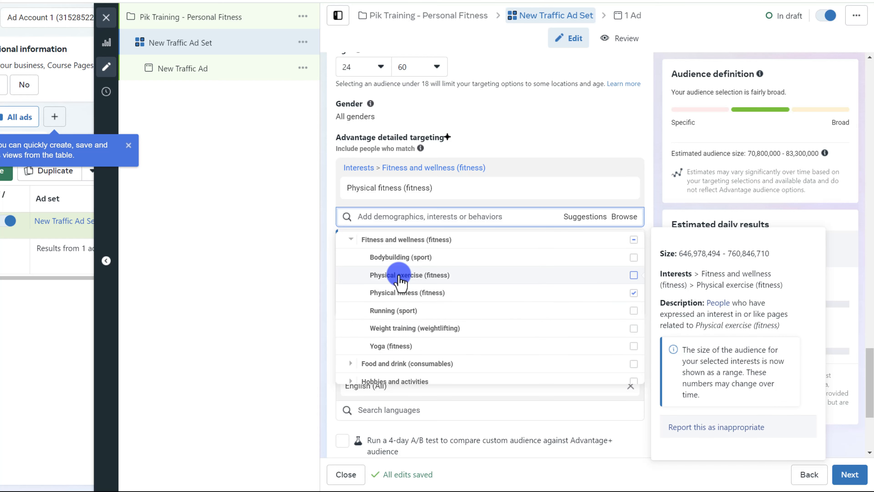
pyautogui.click(400, 280)
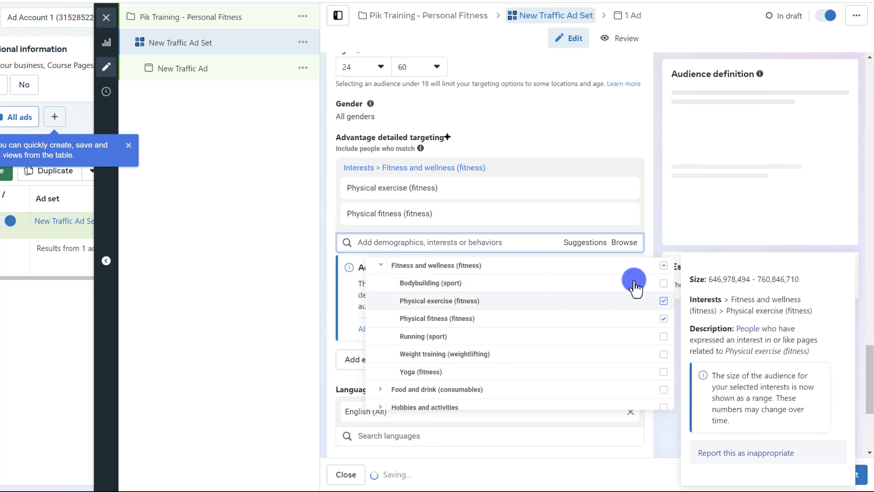
pyautogui.click(277, 210)
# - Check the estimated audience size for the two included fitness interests
pyautogui.moveTo(463, 193)
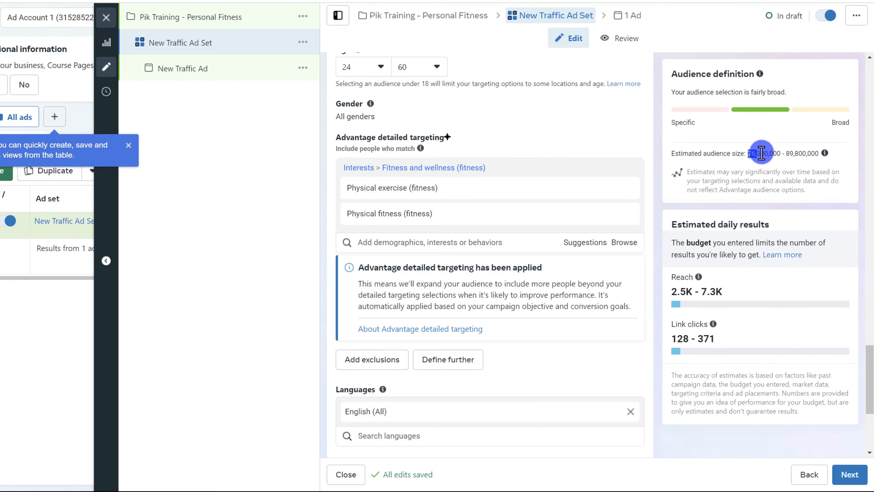
pyautogui.moveTo(761, 153); pyautogui.dragTo(831, 162)
pyautogui.click(747, 147)
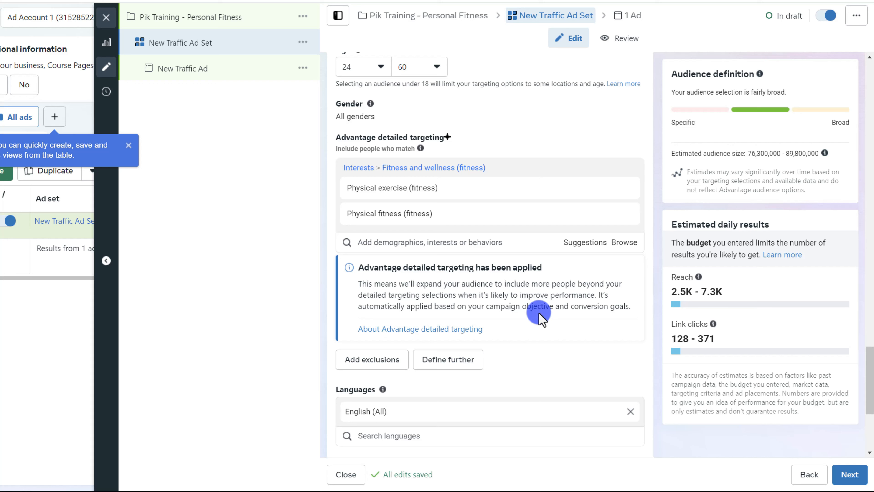
pyautogui.moveTo(392, 189)
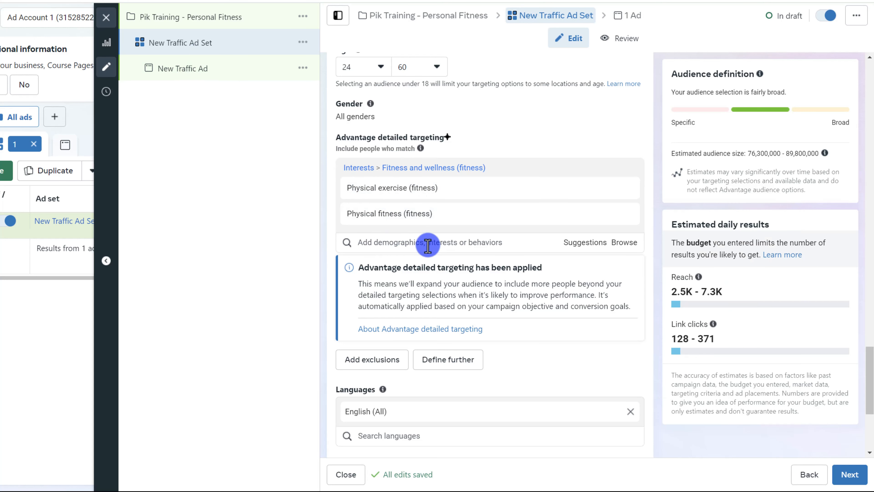
# - Define the audience further by searching "engaged shoppers" and requiring people to also match the Engaged Shoppers purchase behavior
pyautogui.click(449, 367)
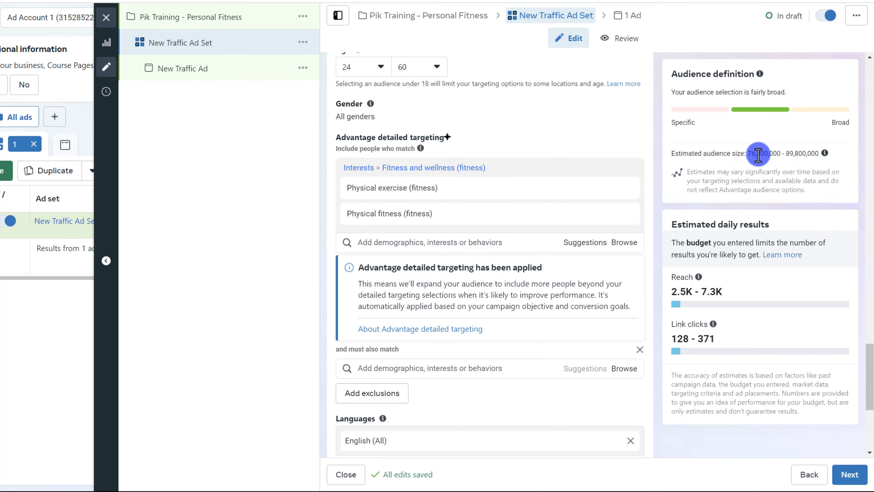
pyautogui.scroll(-2, 441, 318)
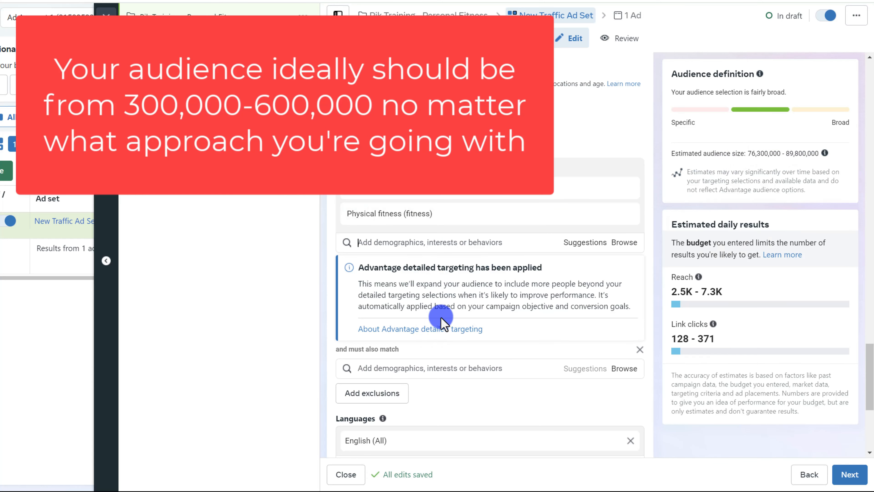
pyautogui.click(434, 315)
pyautogui.write('engaged shopp')
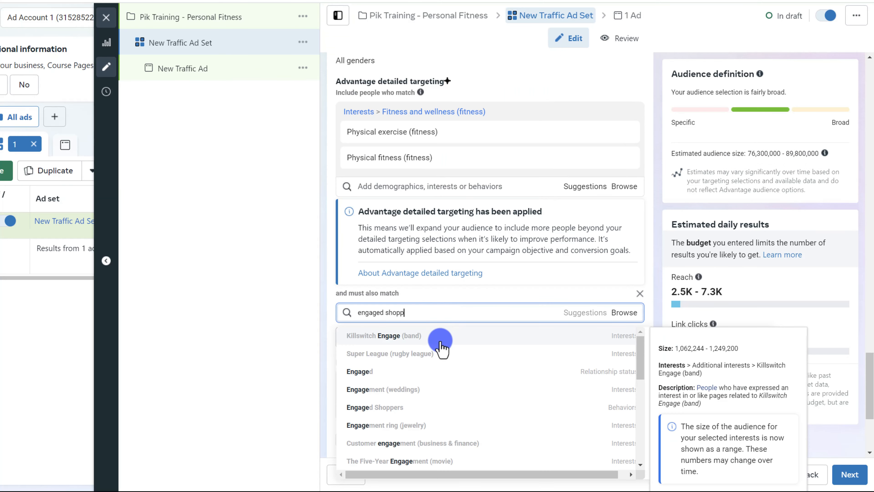
pyautogui.click(427, 335)
# - Add another must-also-match condition below Engaged Shoppers, searching "working out" and choosing the Physical exercise (fitness) interest
pyautogui.scroll(-5, 507, 318)
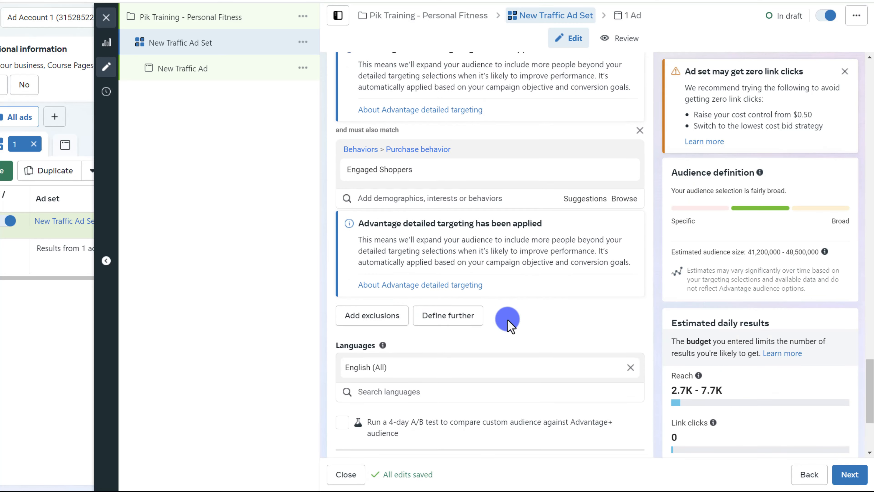
pyautogui.click(467, 310)
pyautogui.click(429, 320)
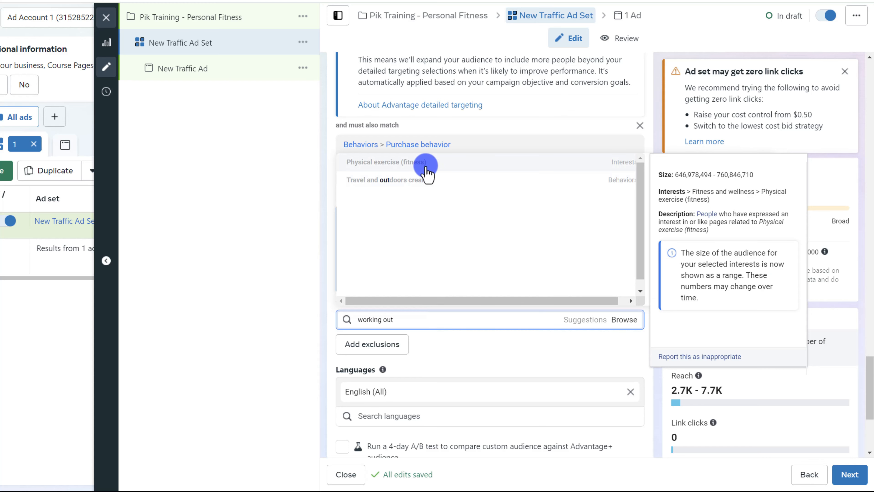
pyautogui.click(425, 162)
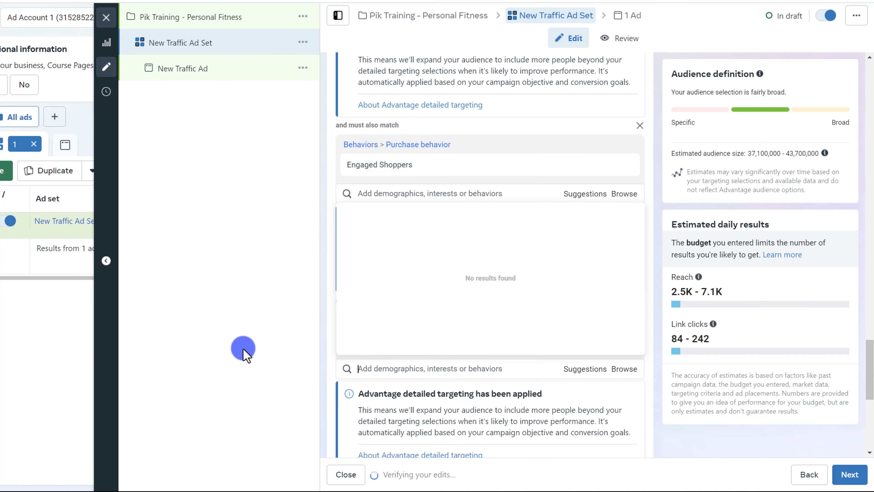
pyautogui.click(333, 321)
# - Add the suggested CrossFit (fitness) interest to the must-also-match condition containing Physical exercise
pyautogui.scroll(-3, 378, 303)
pyautogui.click(400, 257)
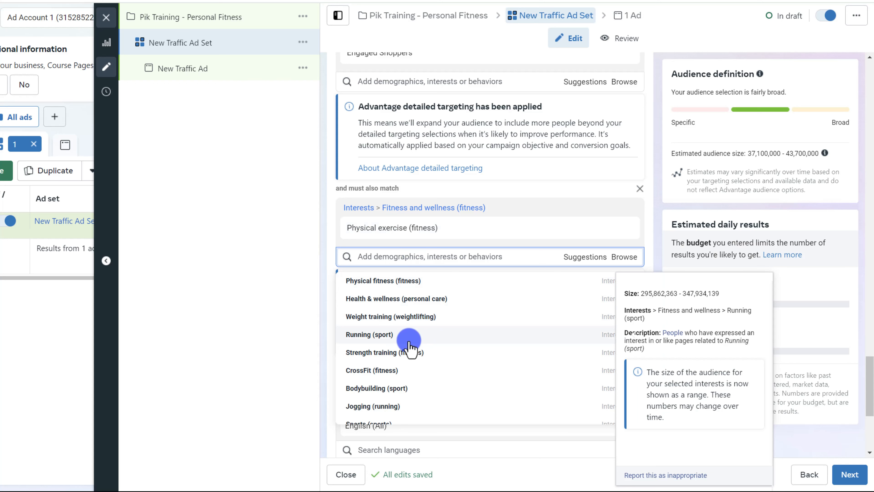
pyautogui.click(379, 371)
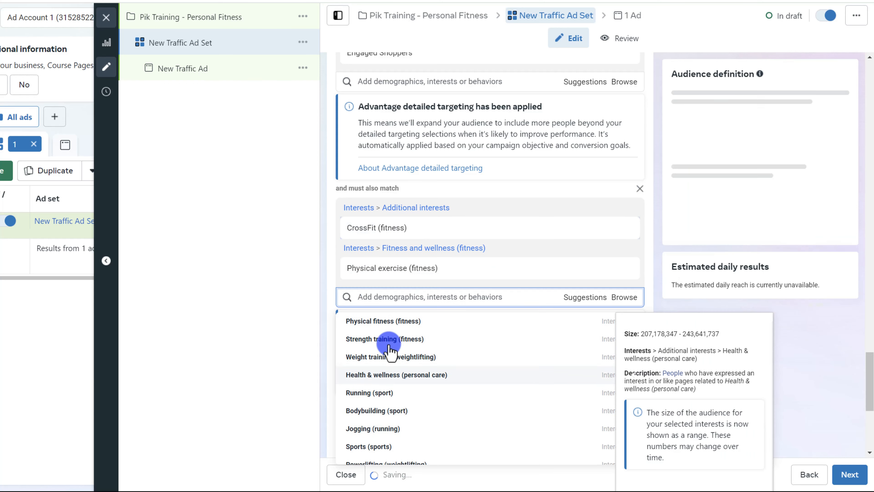
pyautogui.click(256, 287)
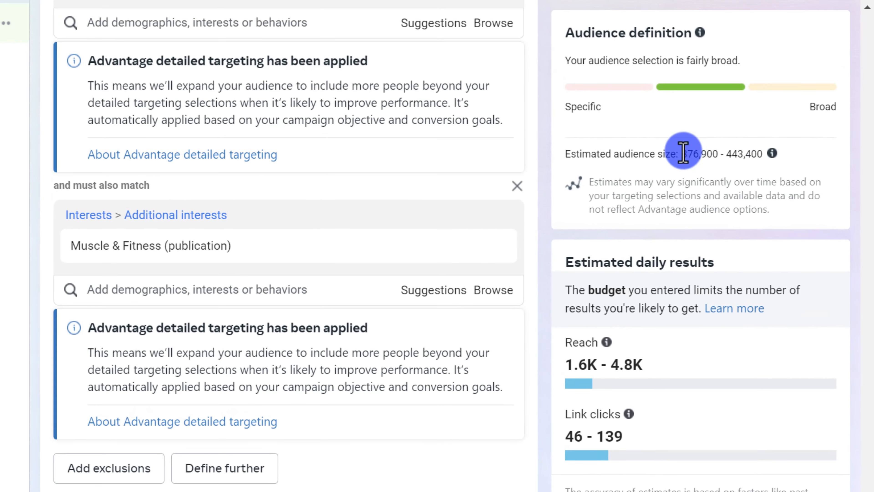
# - Examine the estimated audience size and review the stacked must-also-match conditions throughout the detailed targeting
pyautogui.moveTo(683, 152); pyautogui.dragTo(760, 152)
pyautogui.click(743, 153)
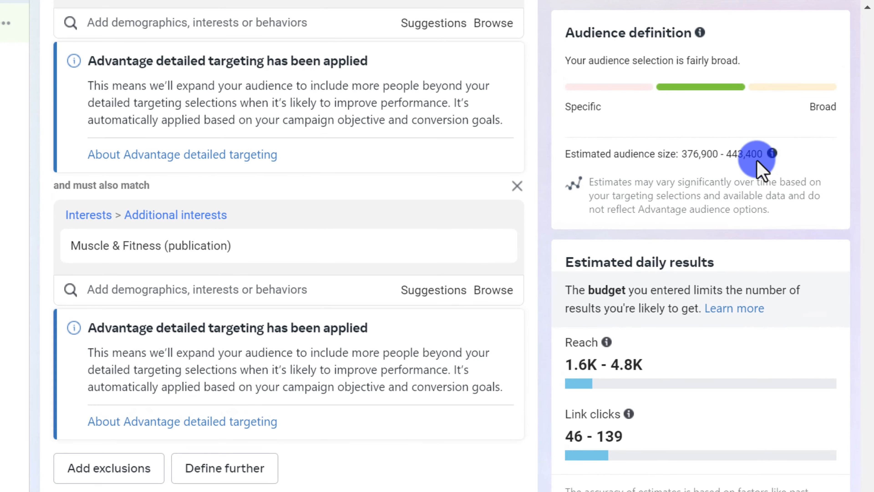
pyautogui.scroll(10, 289, 410)
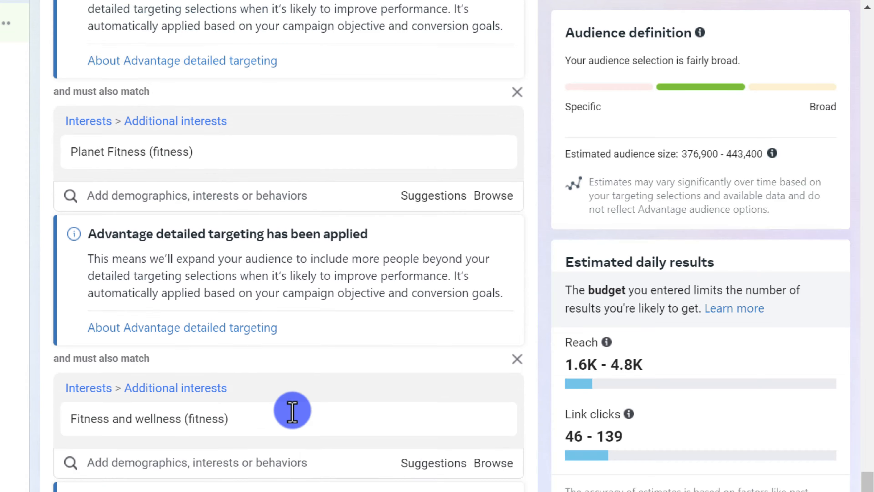
pyautogui.scroll(20, 292, 411)
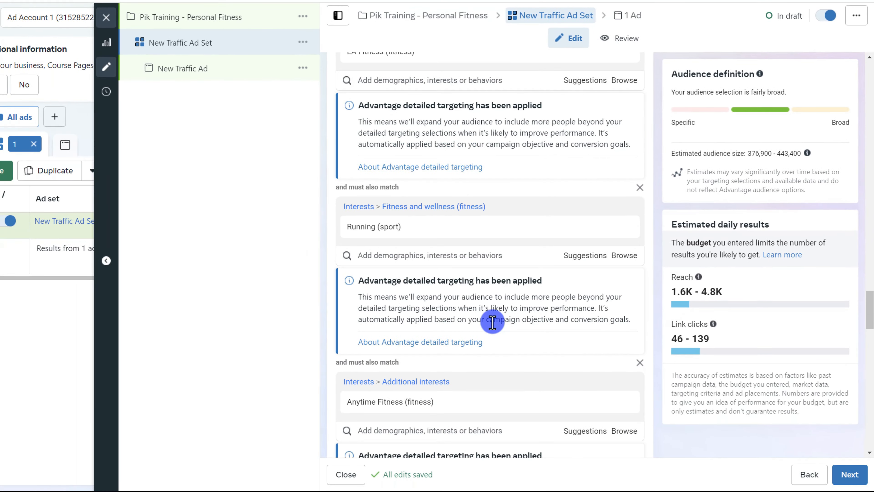
pyautogui.scroll(8, 492, 322)
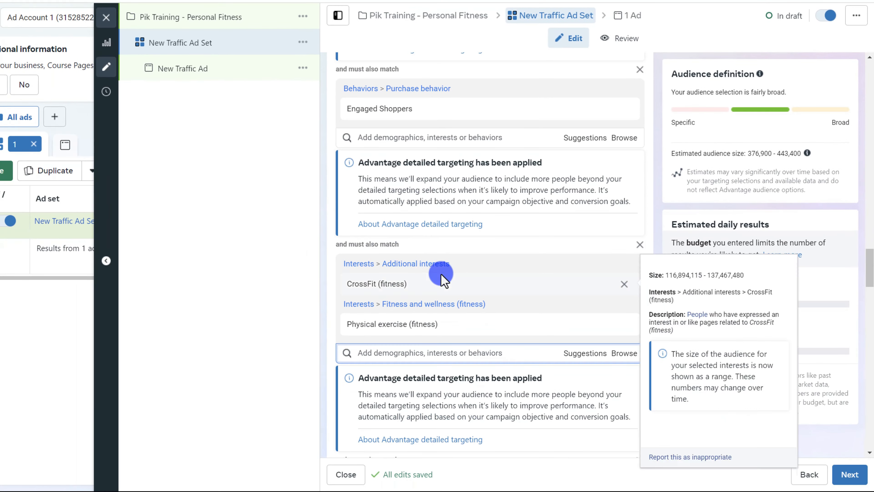
pyautogui.scroll(3, 444, 258)
pyautogui.click(416, 360)
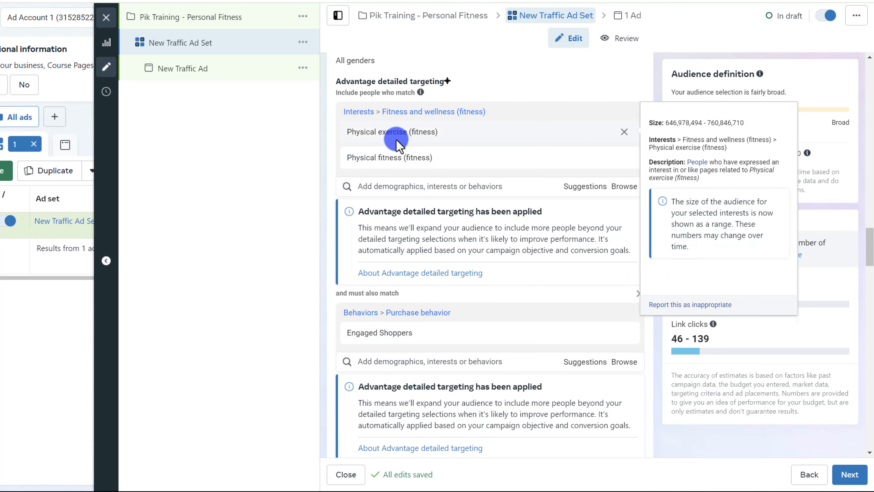
pyautogui.scroll(-6, 413, 172)
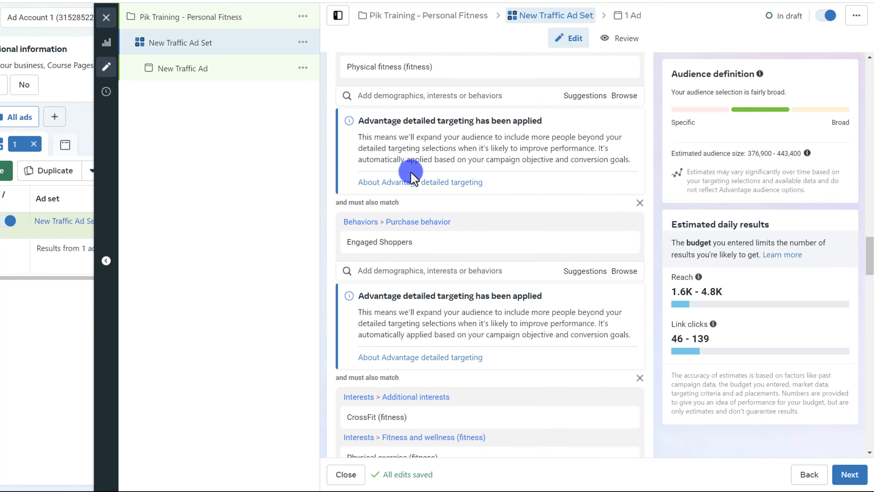
pyautogui.scroll(-2, 435, 244)
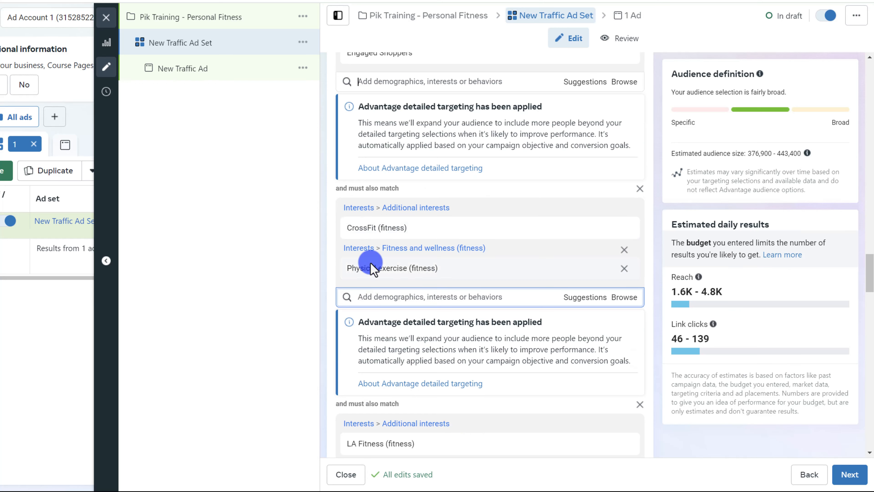
# - Remove the Physical exercise (fitness) interest from the must-also-match condition containing CrossFit
pyautogui.moveTo(447, 229)
pyautogui.scroll(-5, 380, 272)
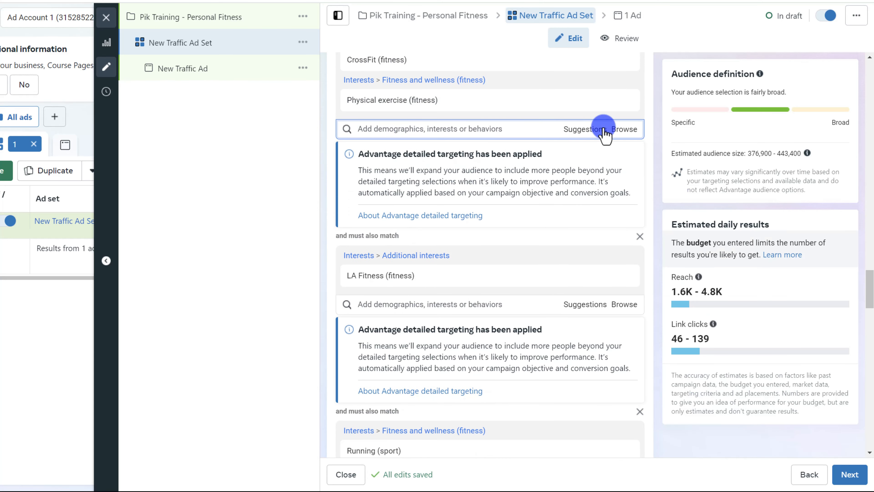
pyautogui.click(623, 100)
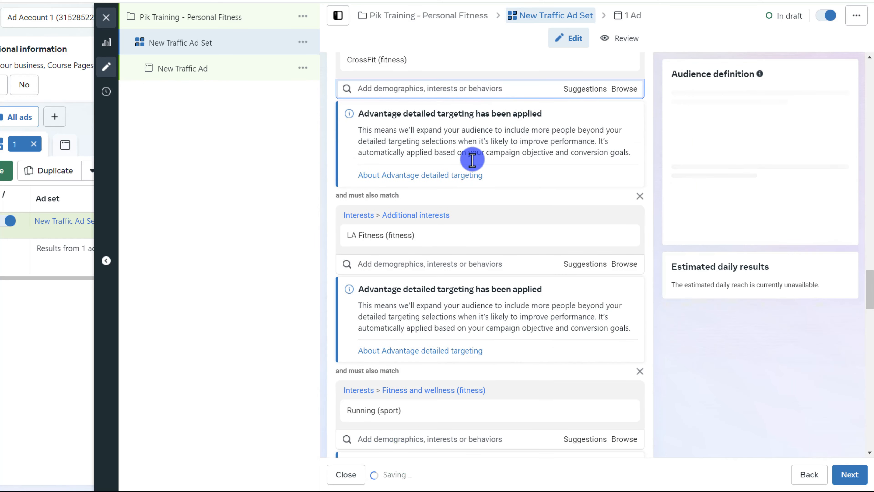
# - Examine the remaining must-also-match fitness conditions from LA Fitness through Muscle & Fitness, along with the estimated audience size
pyautogui.scroll(-2, 509, 203)
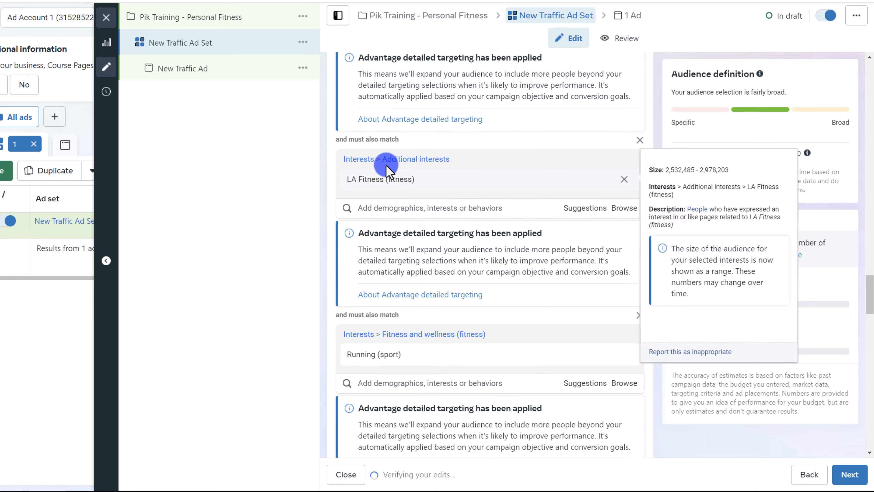
pyautogui.scroll(-2, 408, 192)
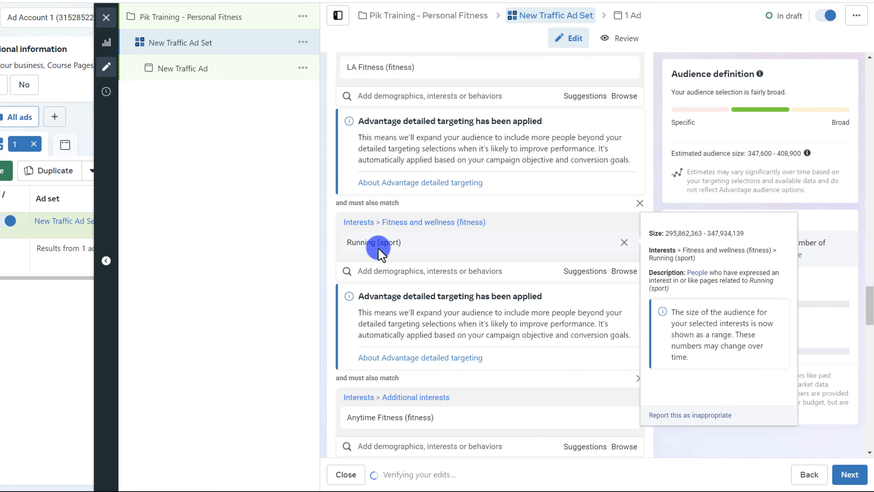
pyautogui.scroll(-2, 426, 249)
pyautogui.scroll(-2, 427, 248)
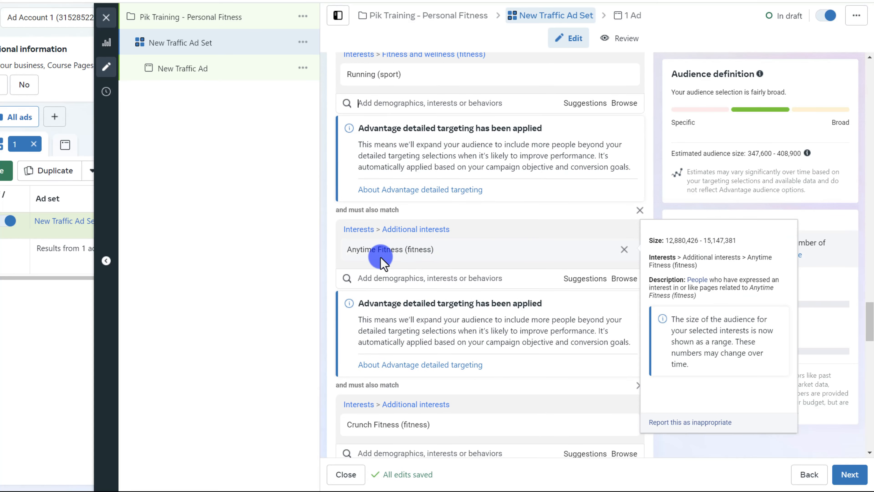
pyautogui.scroll(-3, 417, 255)
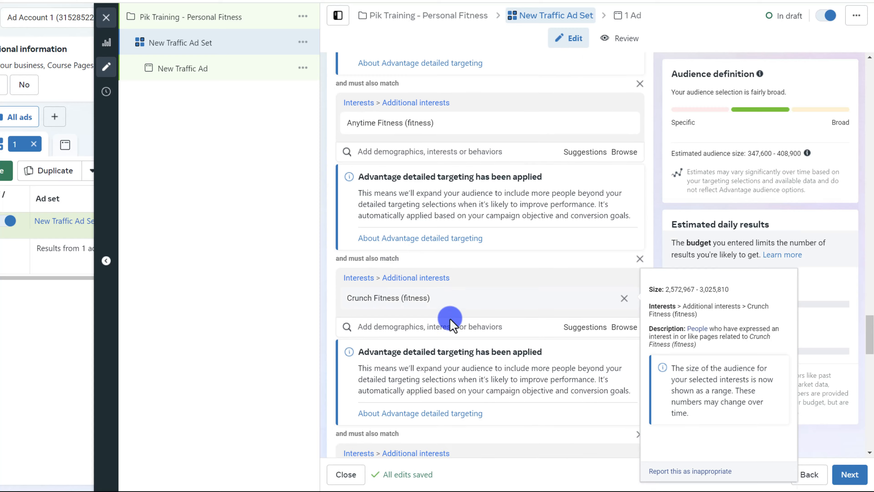
pyautogui.scroll(-6, 450, 320)
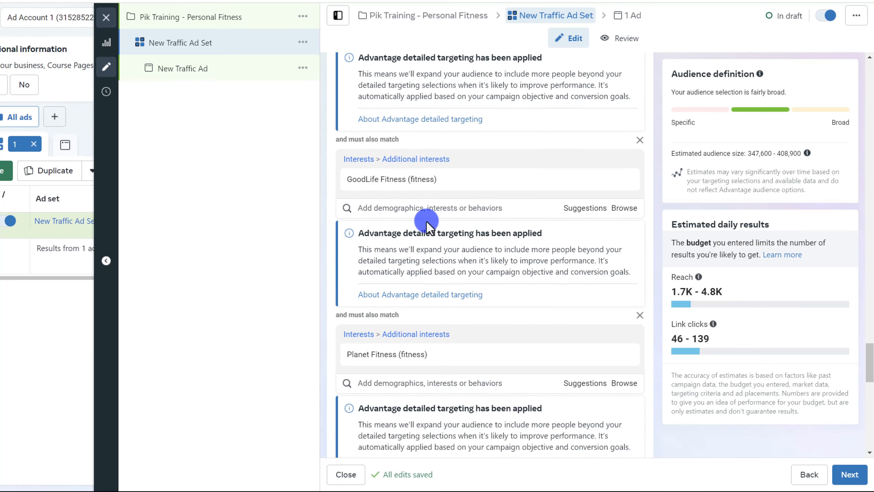
pyautogui.scroll(-7, 427, 224)
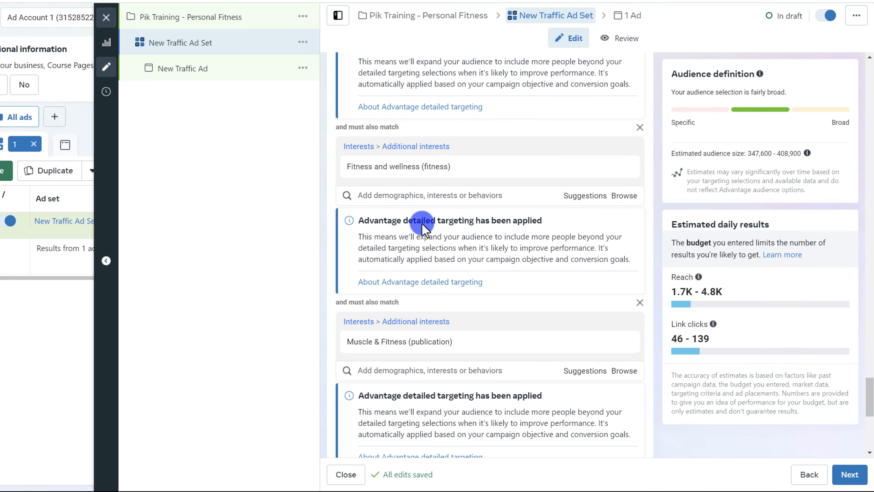
pyautogui.scroll(-2, 459, 199)
pyautogui.moveTo(348, 230)
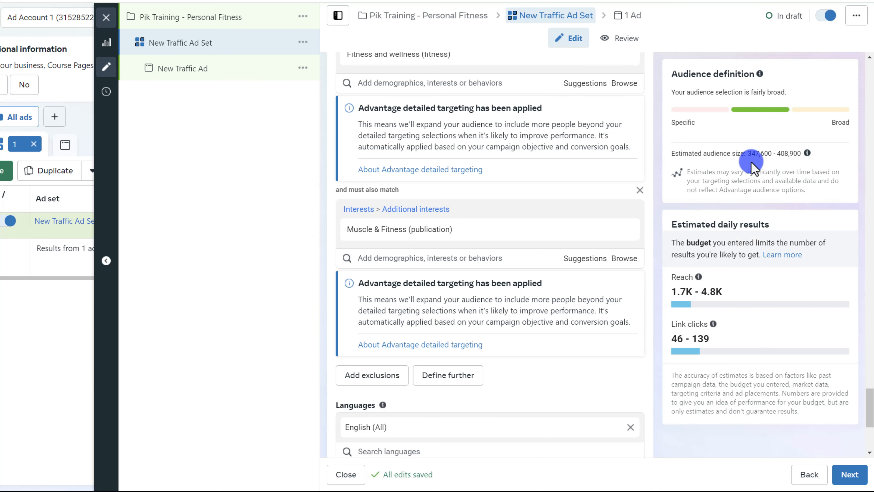
# - Rename the ad set as "Canada + US // 25-60 // Engaged Shoppers + Fitness + Gym Lovers"
pyautogui.scroll(15, 485, 343)
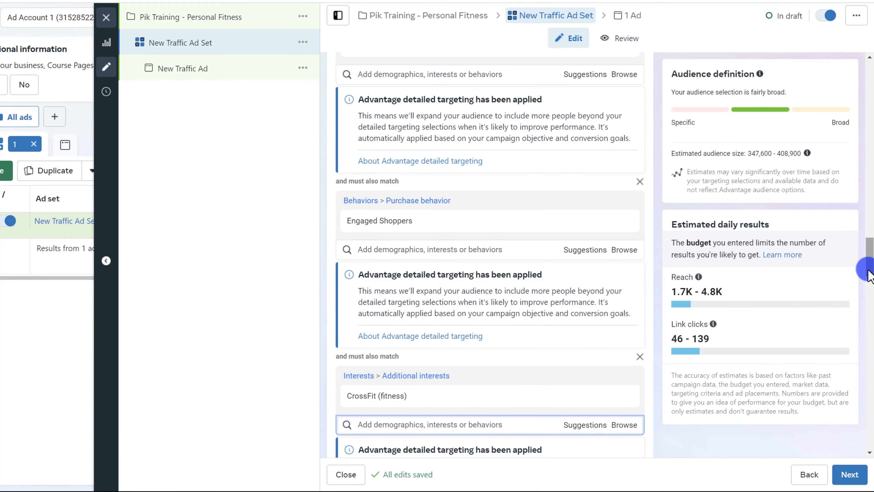
pyautogui.moveTo(872, 264); pyautogui.dragTo(867, 37)
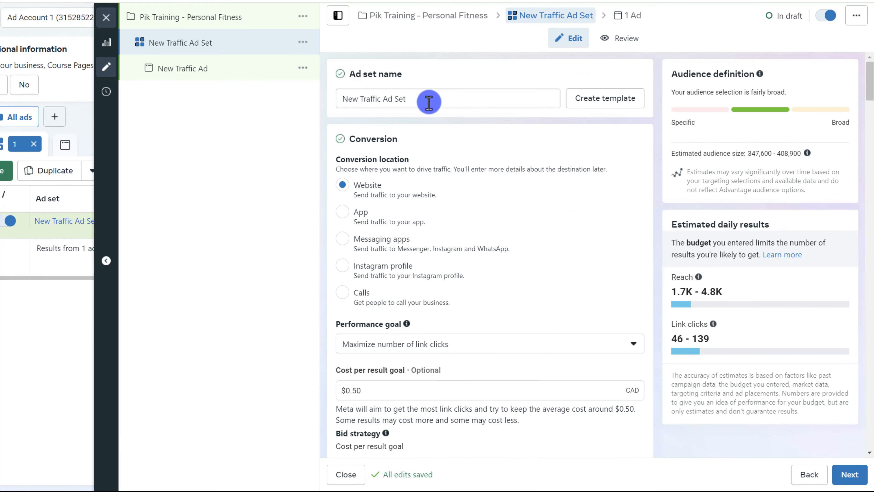
pyautogui.tripleClick(428, 101)
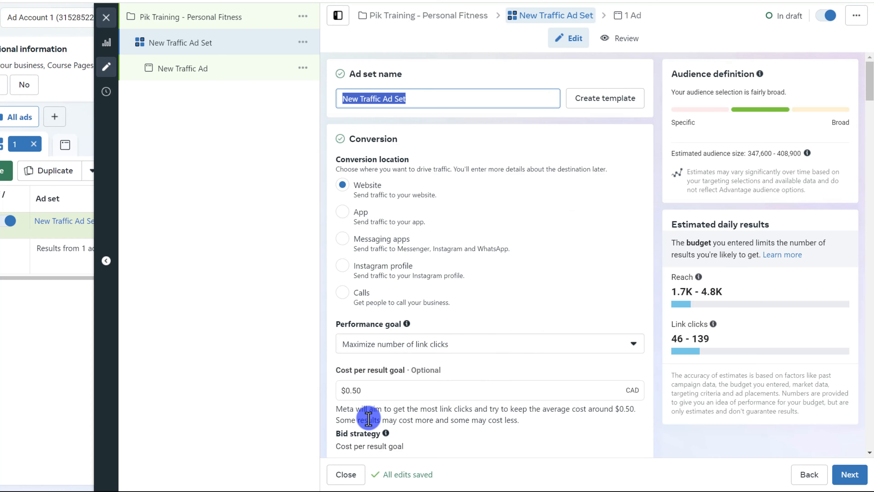
pyautogui.scroll(-4, 400, 384)
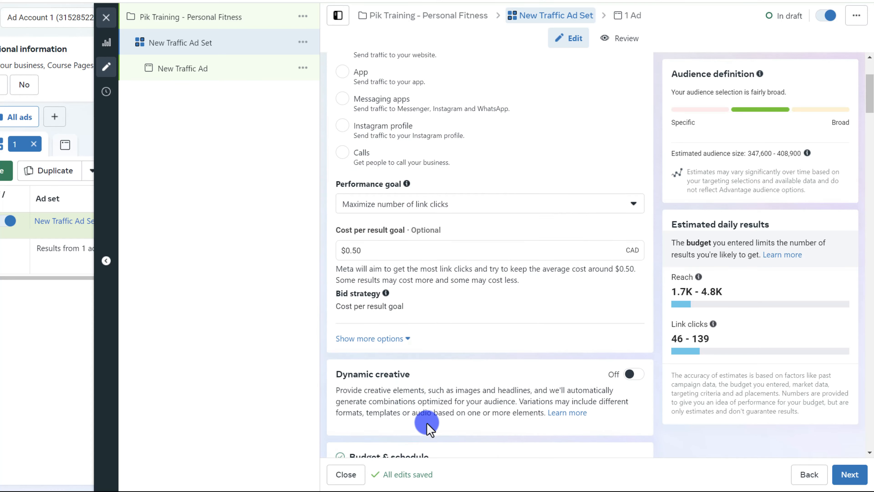
pyautogui.scroll(4, 428, 424)
pyautogui.write('Canada + US //')
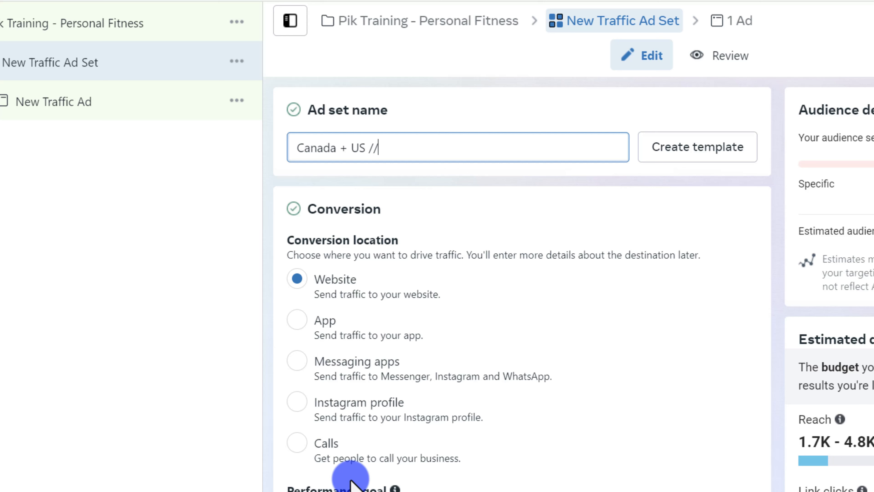
pyautogui.write(' 25-60 // Engaged Shoppers + Fitness')
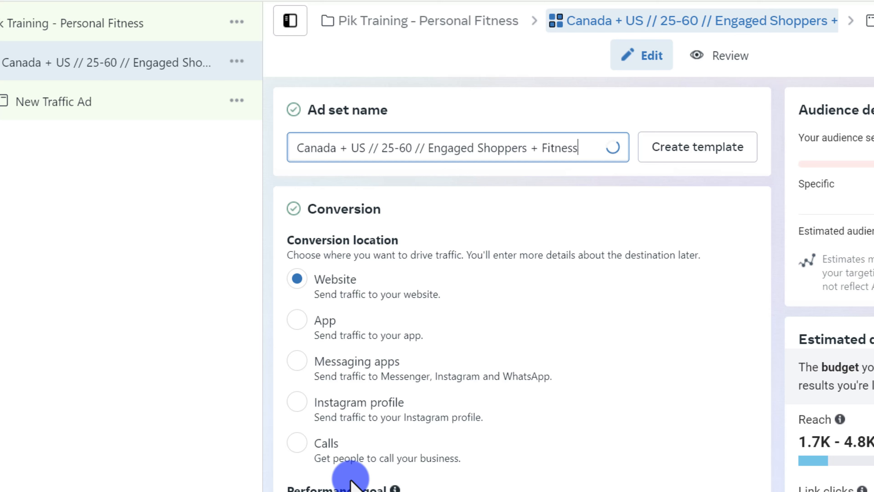
pyautogui.write('Gym Lovers')
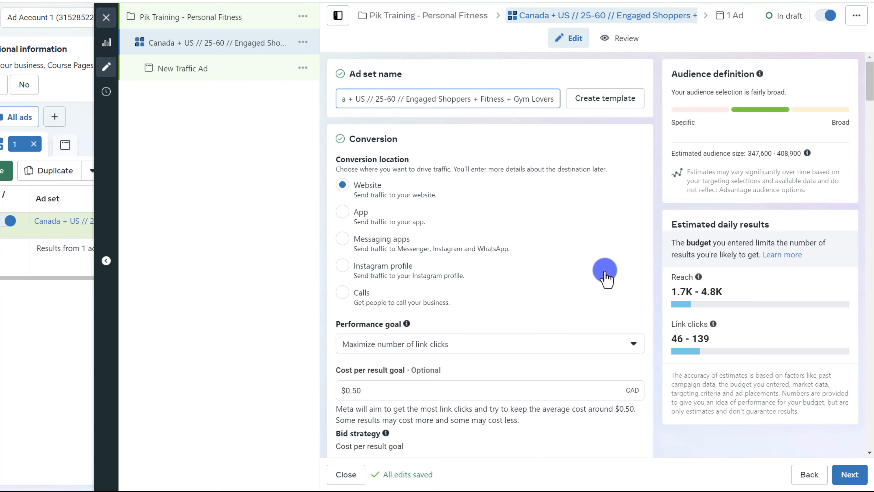
# - Expand the additional placement options and switch the ad set from Advantage+ placements to Manual placements
pyautogui.scroll(-10, 604, 273)
pyautogui.moveTo(868, 134); pyautogui.dragTo(575, 318)
pyautogui.scroll(-20, 574, 318)
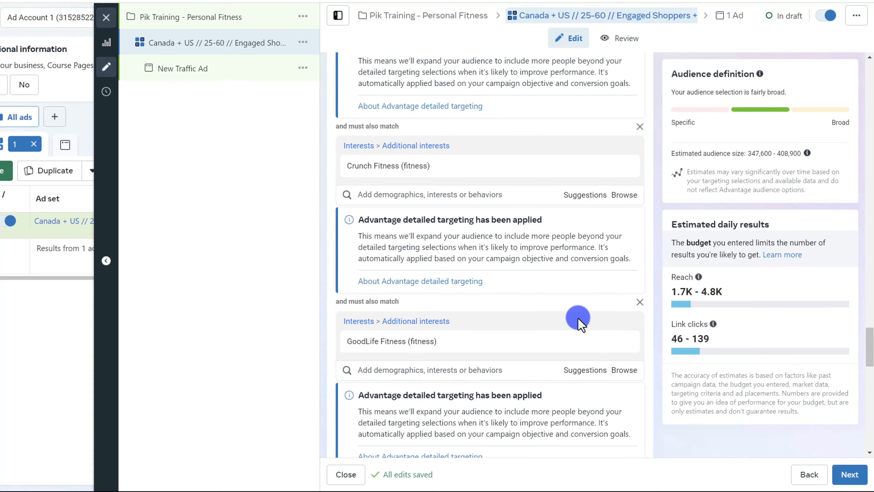
pyautogui.scroll(-1, 578, 318)
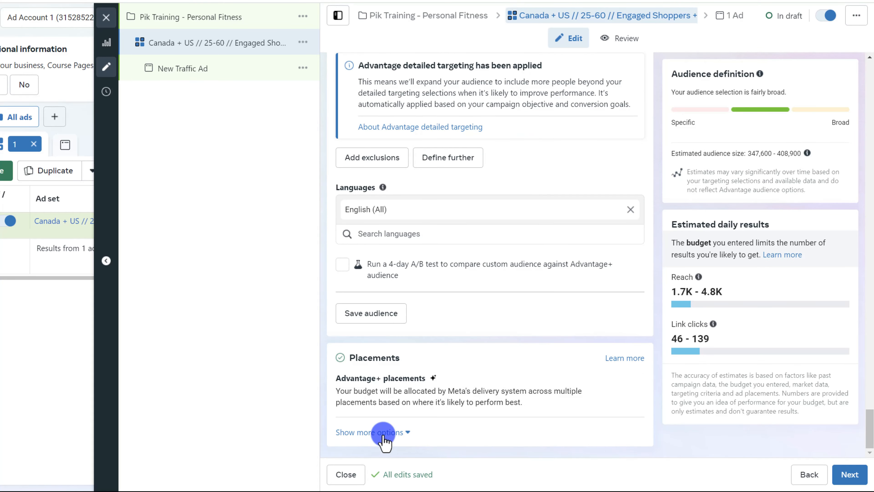
pyautogui.click(382, 433)
pyautogui.scroll(-5, 432, 380)
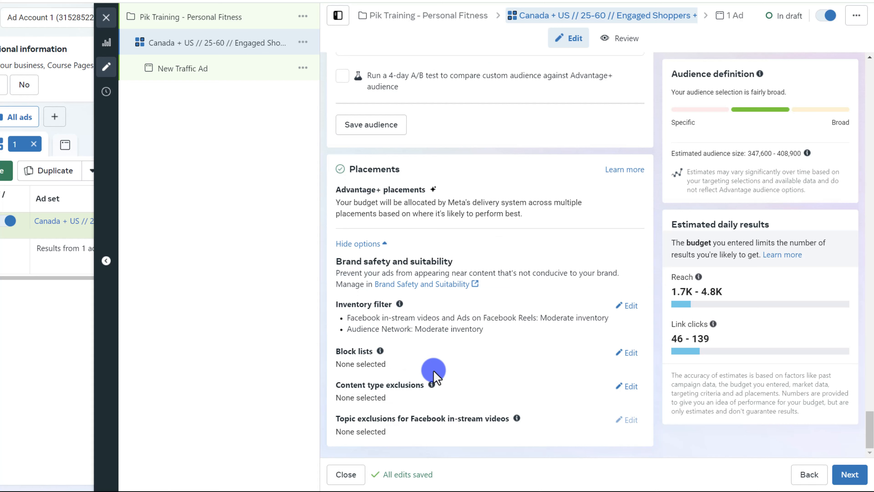
pyautogui.moveTo(633, 198)
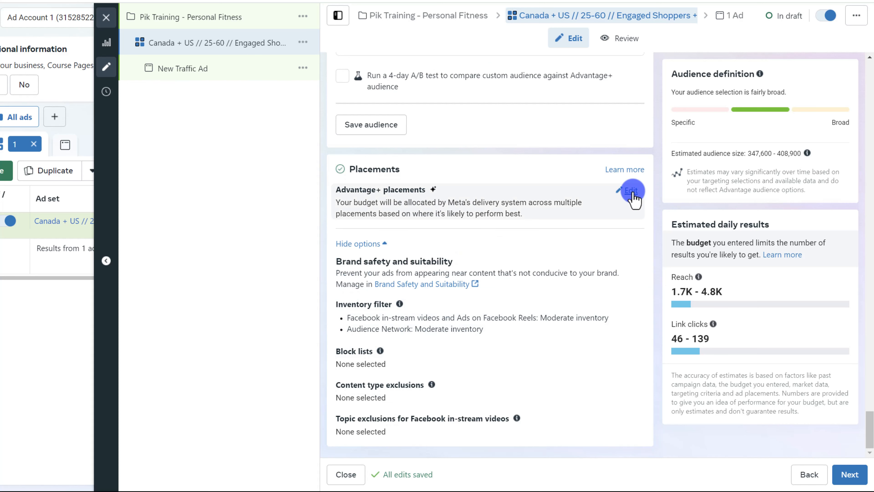
pyautogui.click(632, 193)
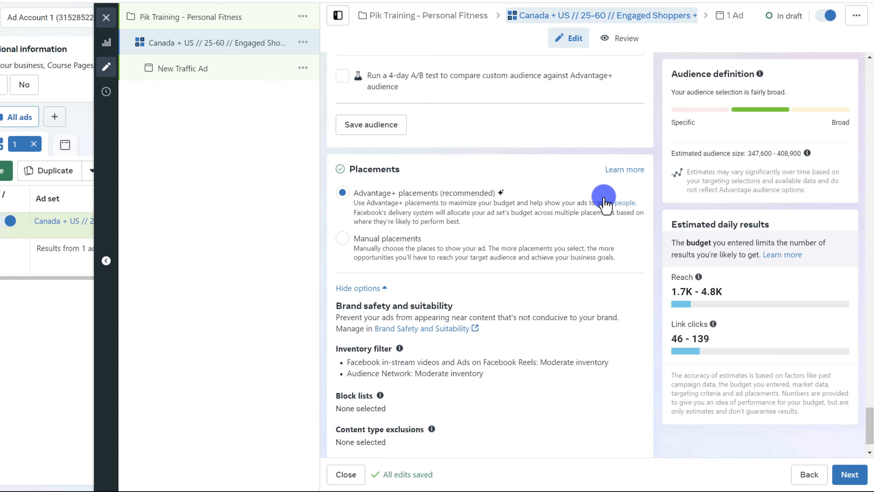
pyautogui.click(365, 238)
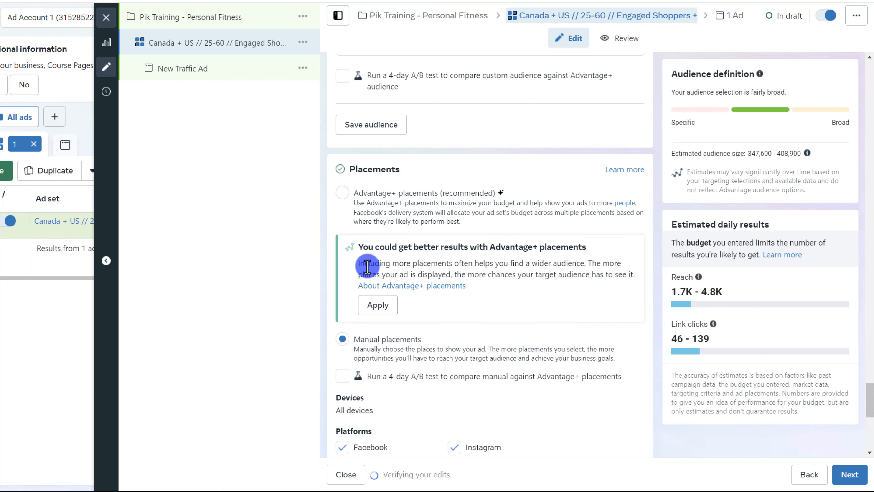
# - Exclude Audience Network, Messenger and Instagram from the placement platforms, keeping only Facebook
pyautogui.scroll(-5, 435, 287)
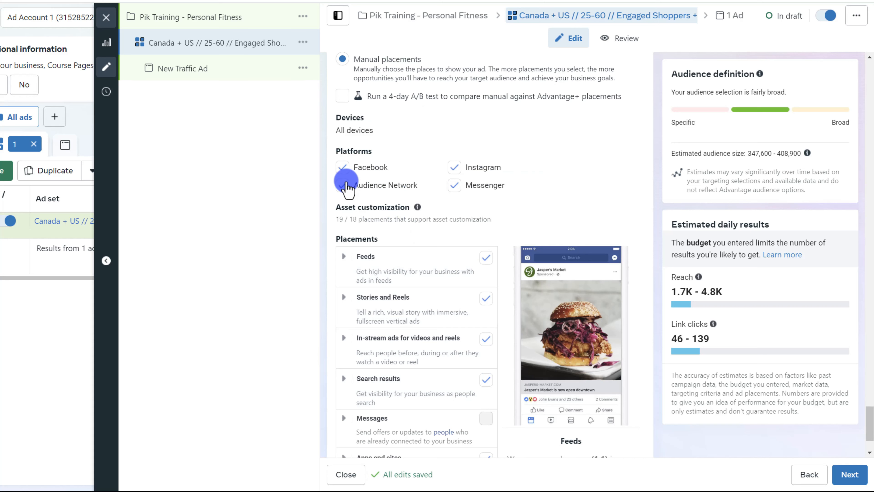
pyautogui.click(342, 185)
pyautogui.click(458, 189)
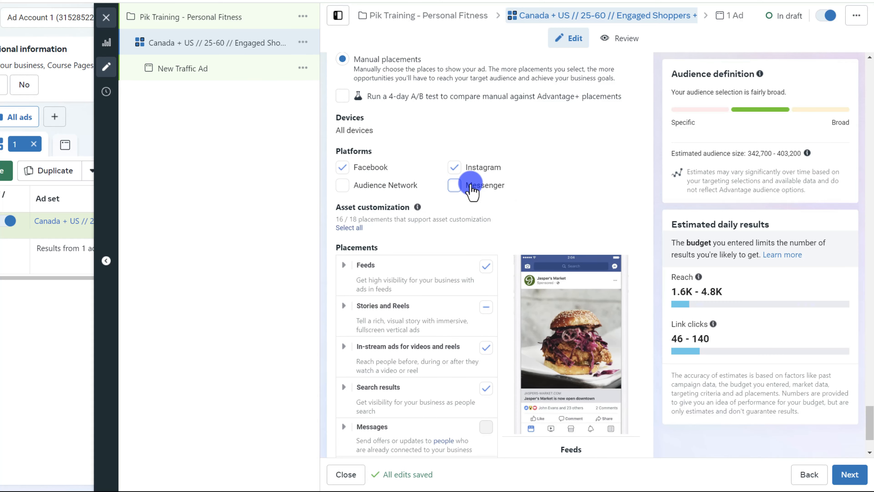
pyautogui.click(452, 169)
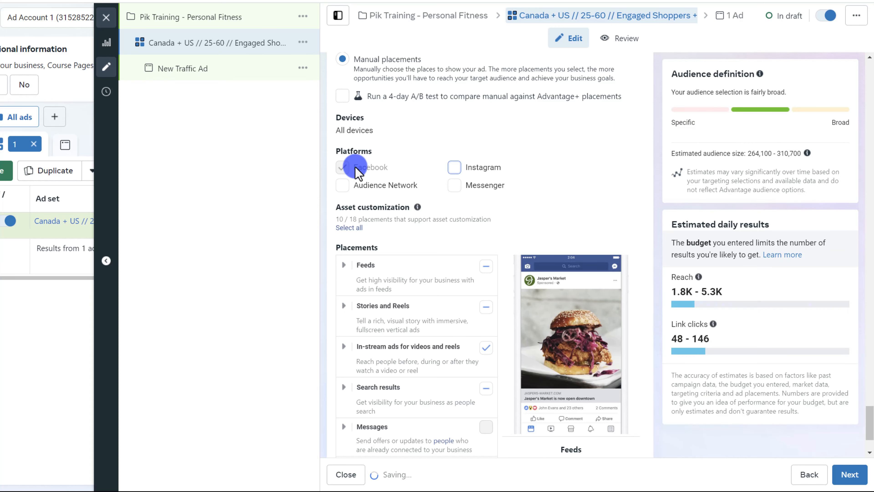
# - Examine the available placement categories and the individual placements within Feeds
pyautogui.scroll(-2, 528, 183)
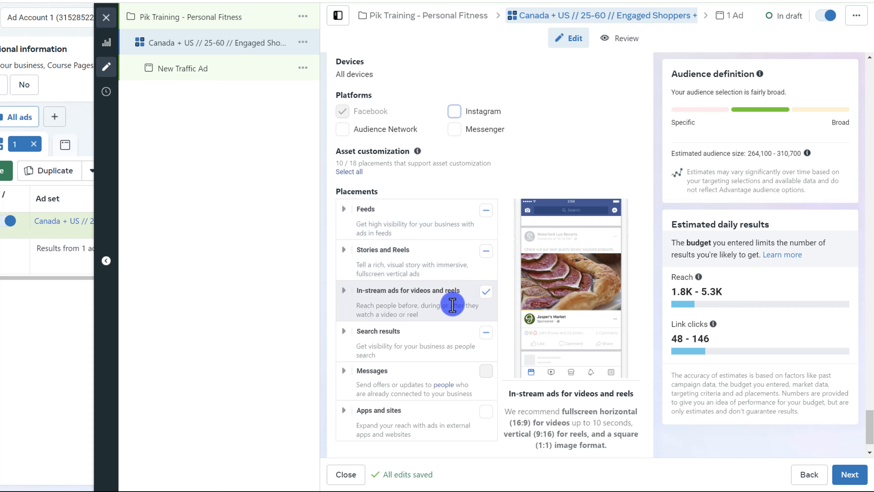
pyautogui.scroll(-1, 441, 378)
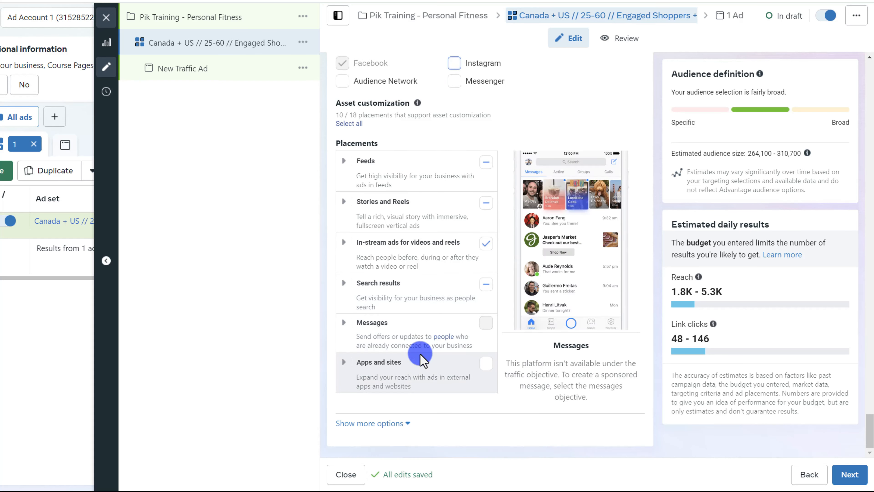
pyautogui.scroll(3, 384, 239)
pyautogui.scroll(-1, 400, 232)
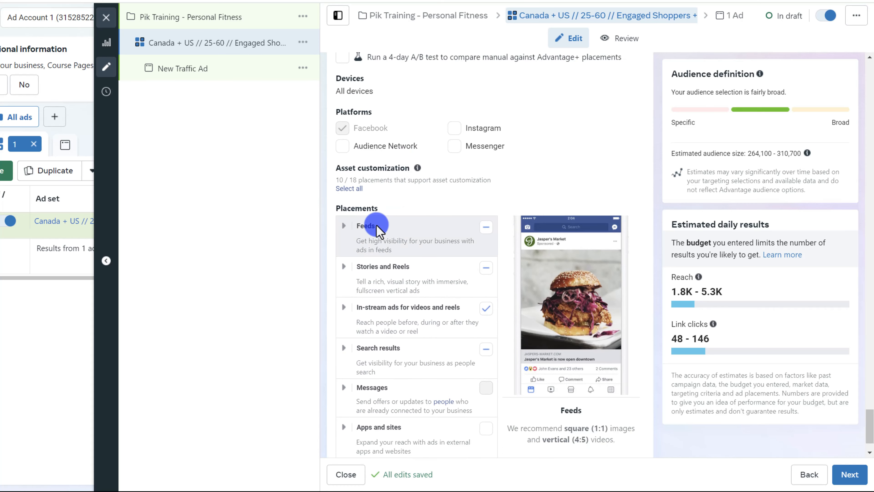
pyautogui.click(344, 227)
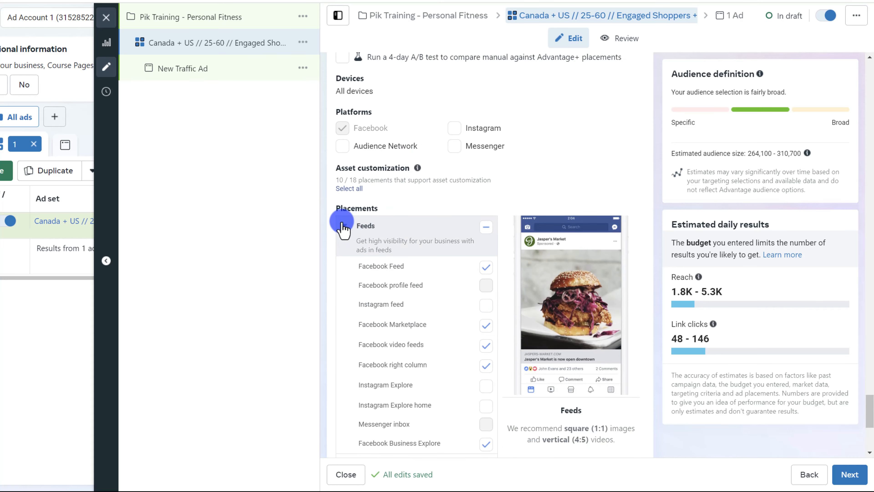
pyautogui.scroll(-2, 440, 191)
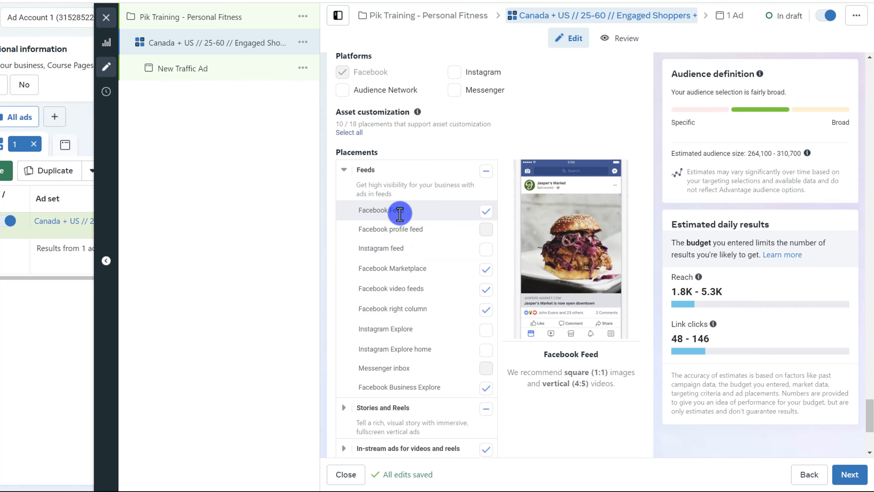
pyautogui.click(345, 170)
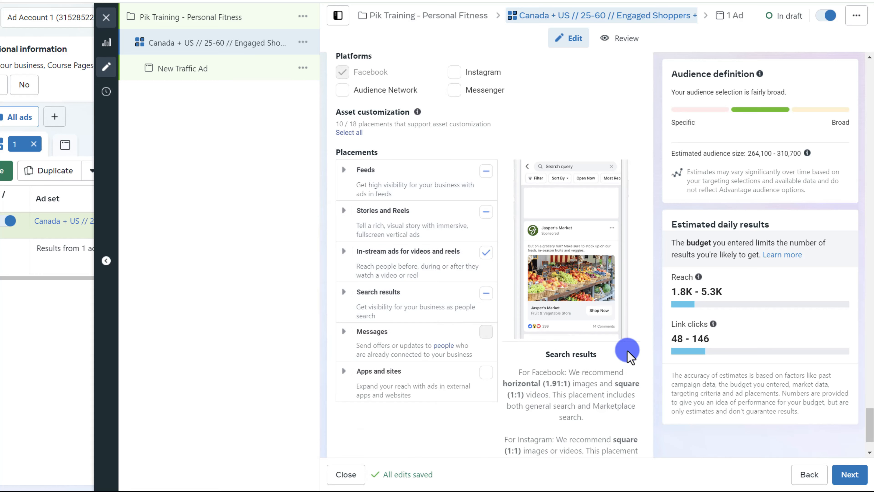
# - Continue to the New Traffic Ad and set its Facebook Page to Personal Training Services
pyautogui.click(856, 482)
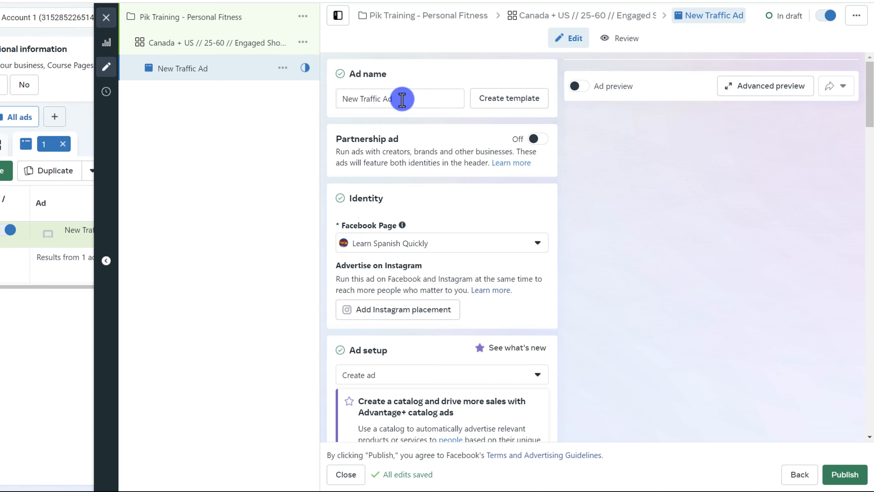
pyautogui.click(417, 245)
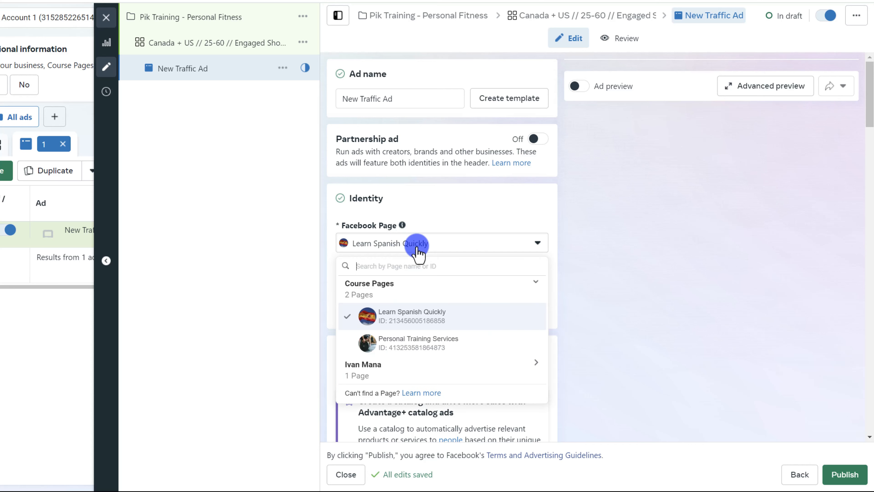
pyautogui.click(415, 355)
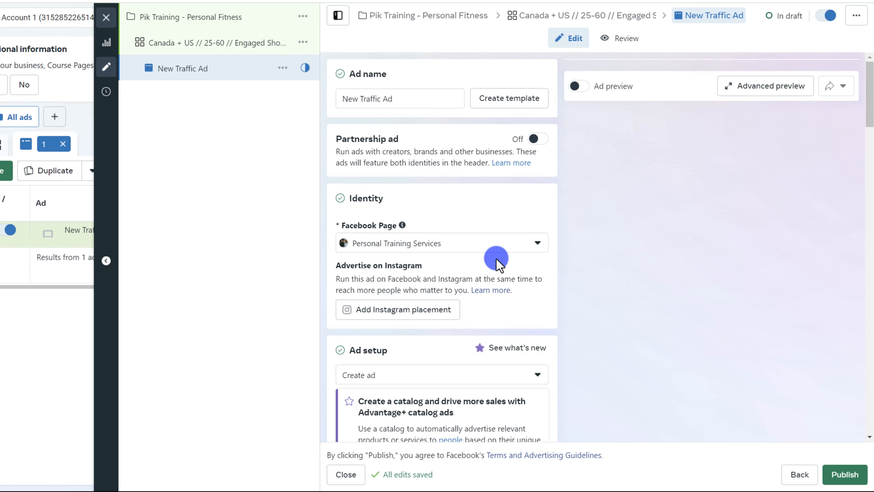
pyautogui.scroll(-10, 497, 263)
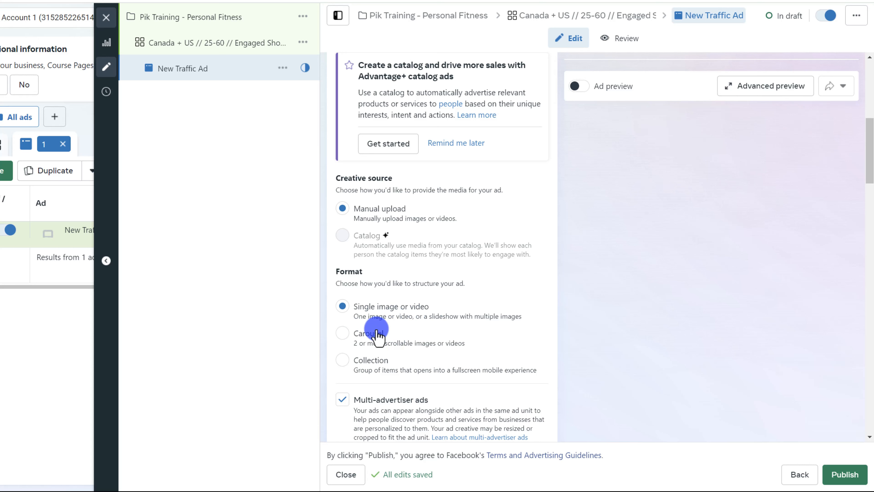
pyautogui.scroll(-6, 430, 330)
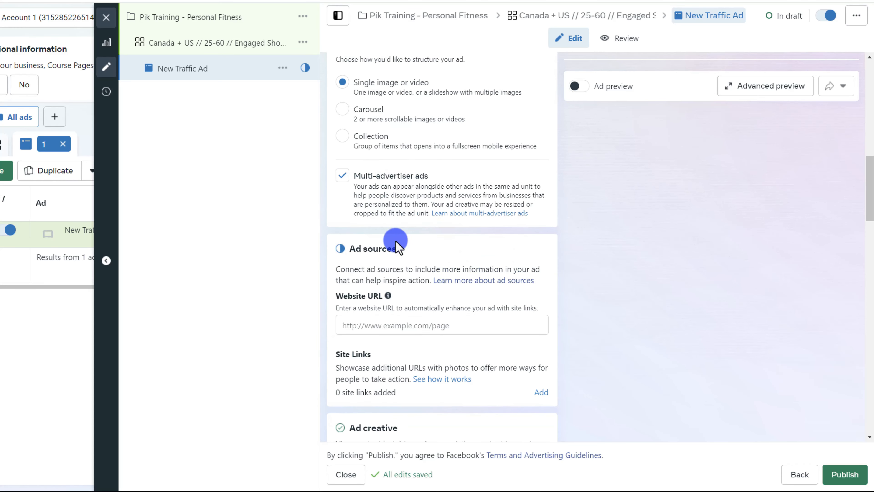
pyautogui.scroll(-2, 395, 244)
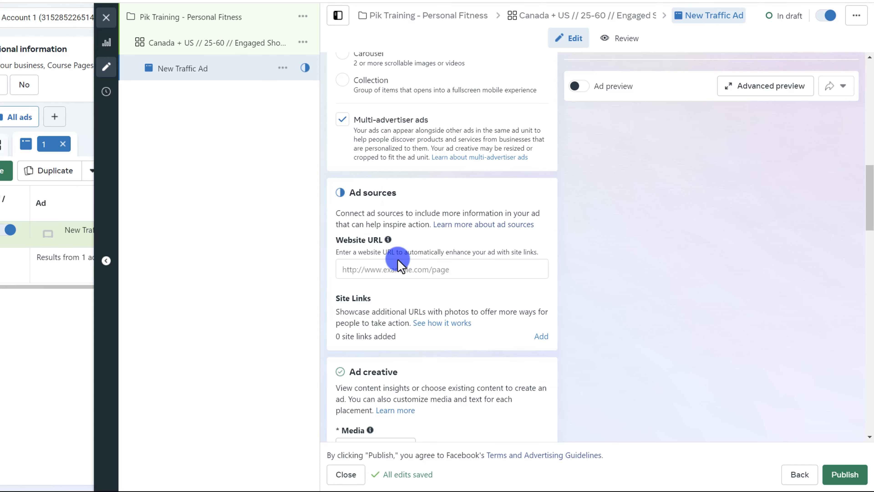
pyautogui.click(402, 267)
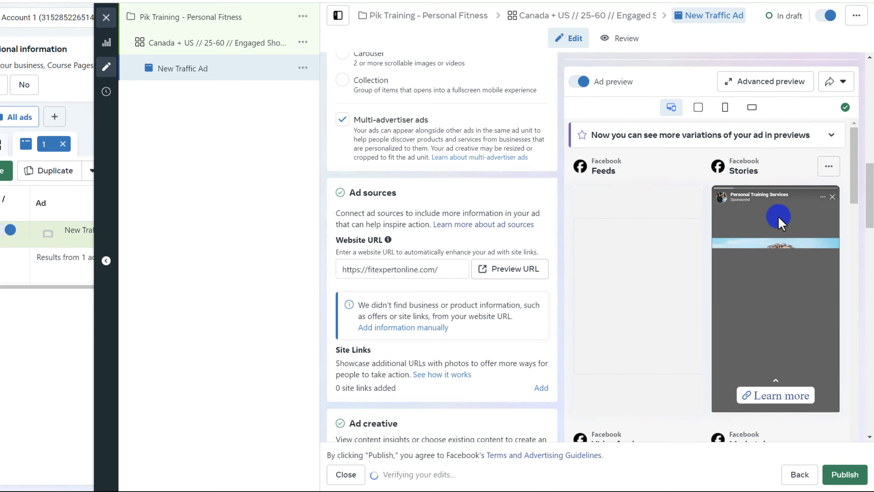
# - Start adding an image to the ad creative's media
pyautogui.scroll(-8, 483, 314)
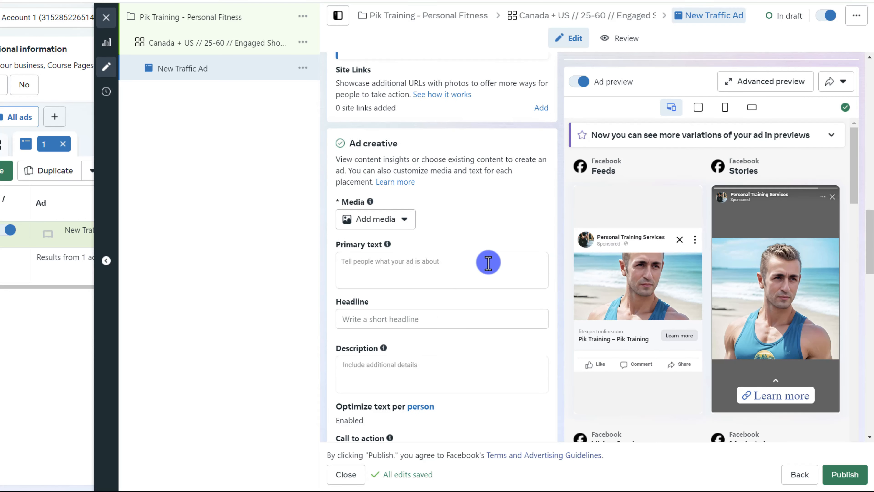
pyautogui.click(368, 220)
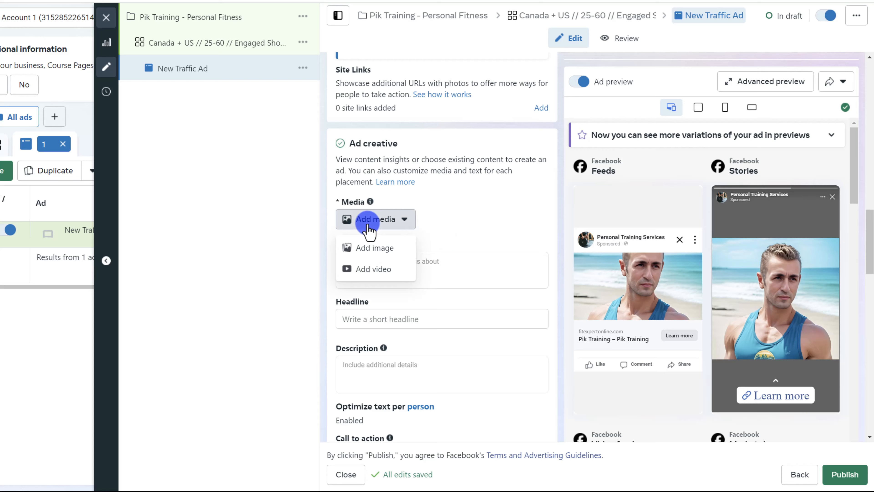
pyautogui.click(381, 249)
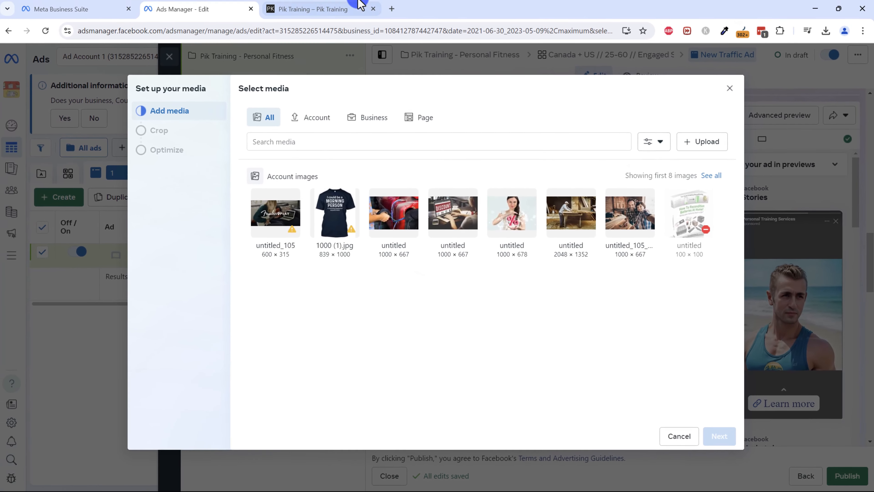
# - Open pexels.com in a new browser tab and search its photos for "personal training"
pyautogui.click(391, 9)
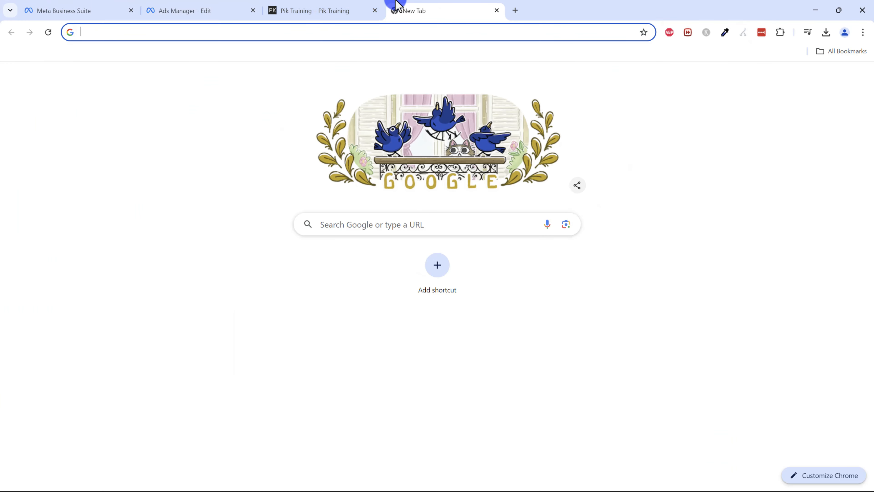
pyautogui.write('pexels')
pyautogui.press('Return')
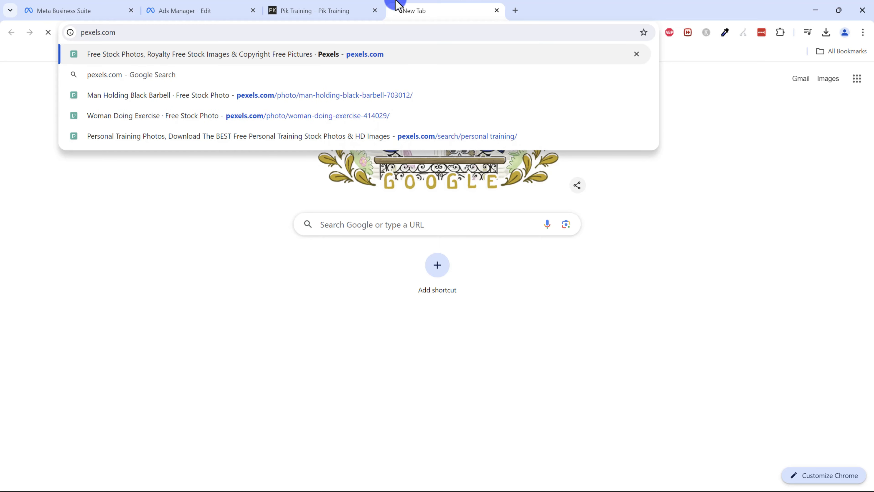
pyautogui.click(381, 220)
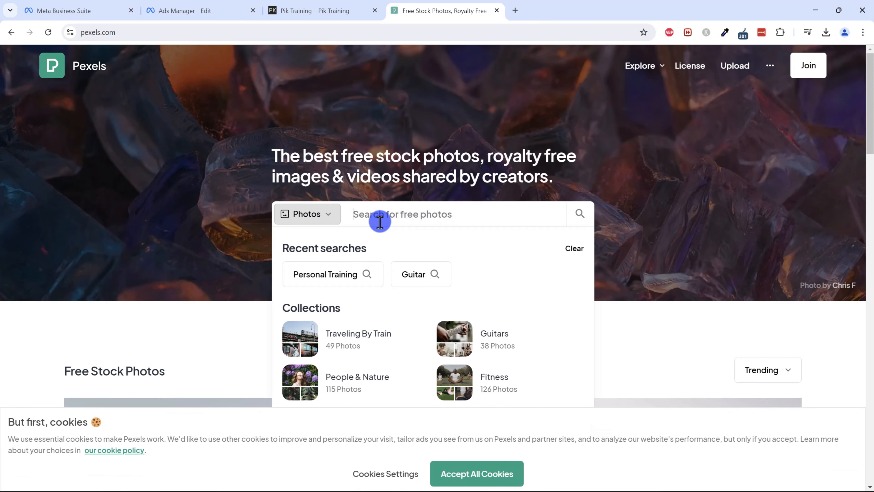
pyautogui.write('personal t')
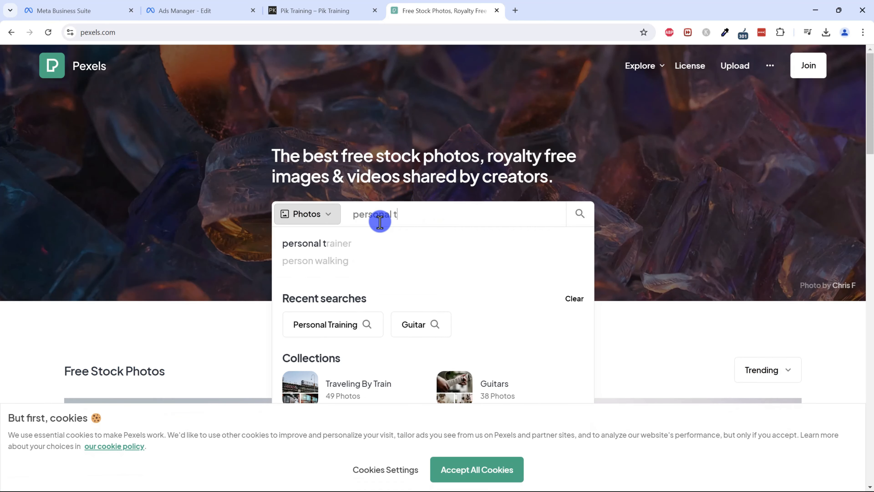
pyautogui.write('raining')
pyautogui.press('Return')
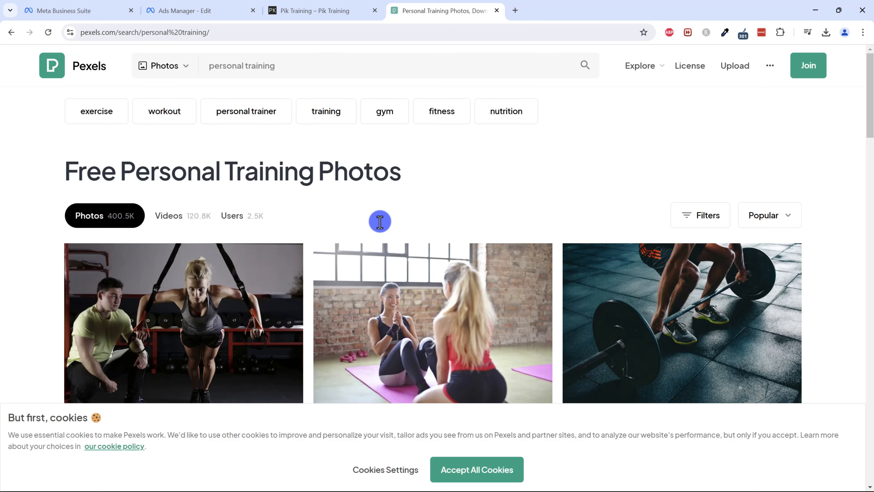
# - Download the photo of the trainer assisting a woman lying on the gym floor in the Large 1920×2400 size
pyautogui.scroll(-10, 379, 222)
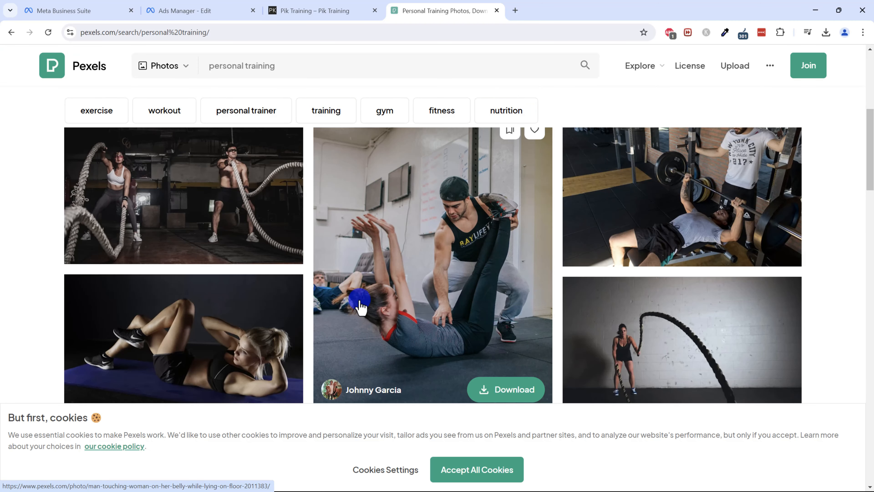
pyautogui.click(410, 253)
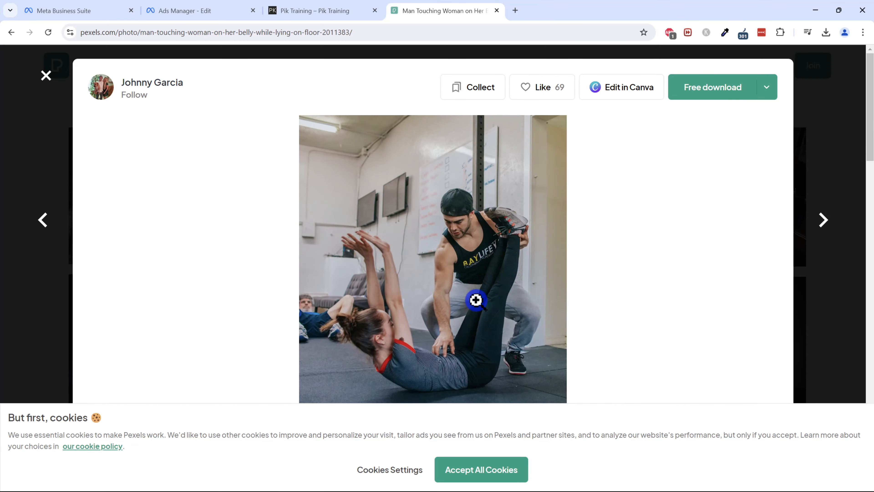
pyautogui.scroll(-1, 481, 289)
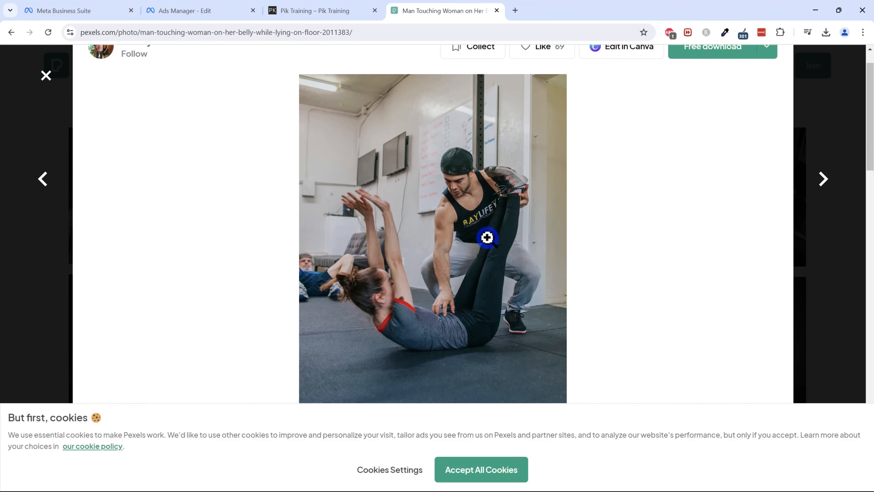
pyautogui.scroll(1, 492, 280)
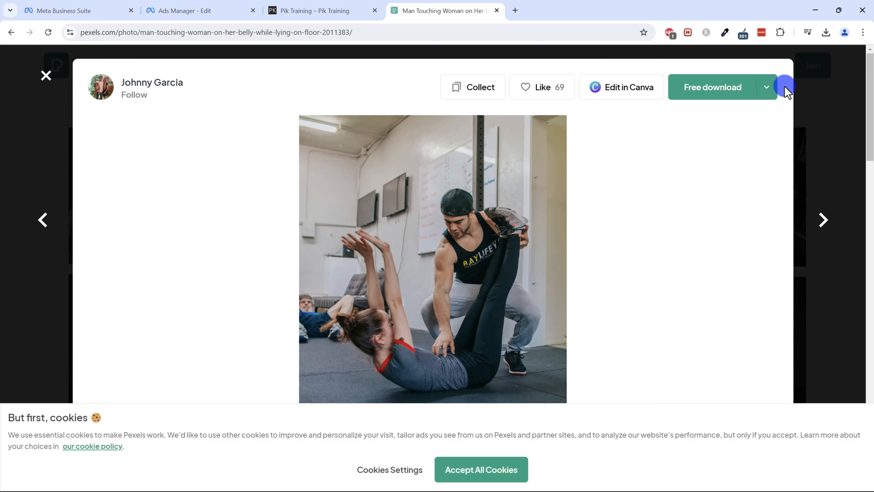
pyautogui.click(766, 88)
pyautogui.click(685, 181)
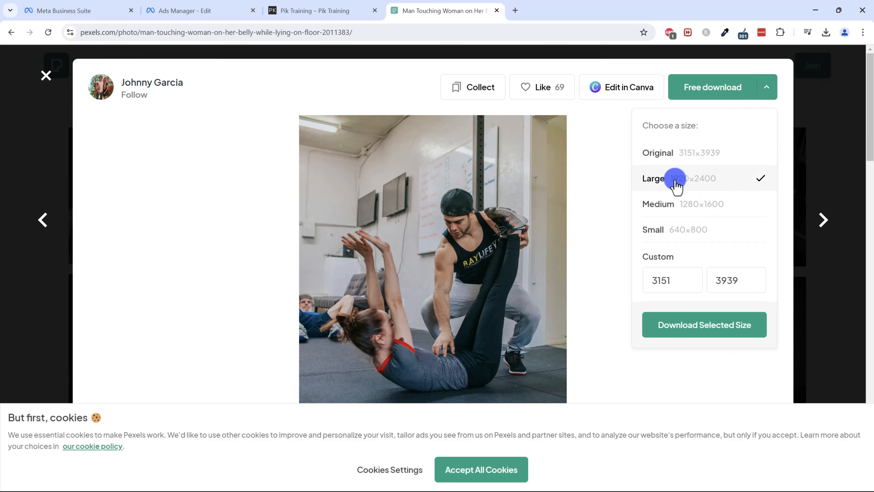
pyautogui.click(685, 323)
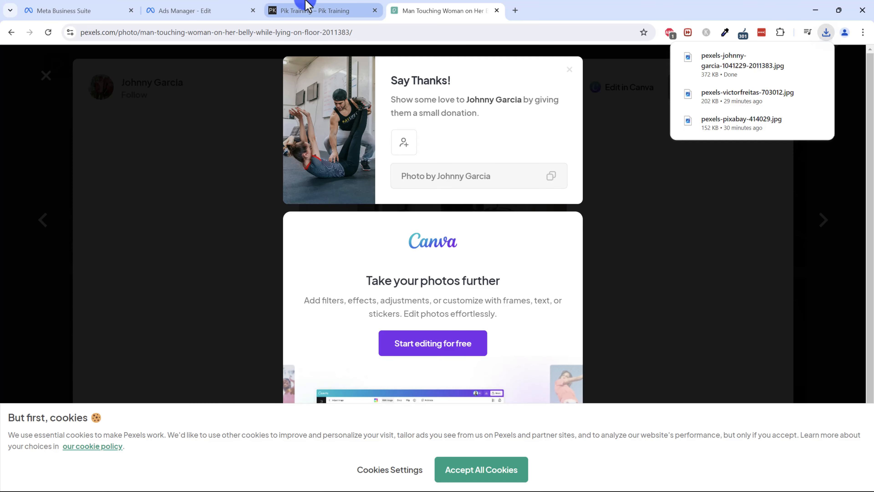
# - Return to Ads Manager, upload the downloaded Pexels training photo as the ad's media and continue to cropping
pyautogui.click(193, 9)
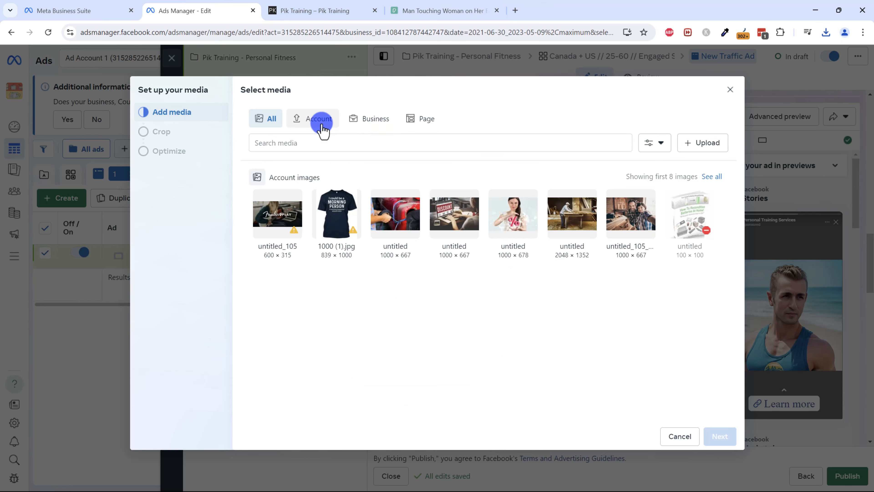
pyautogui.click(686, 149)
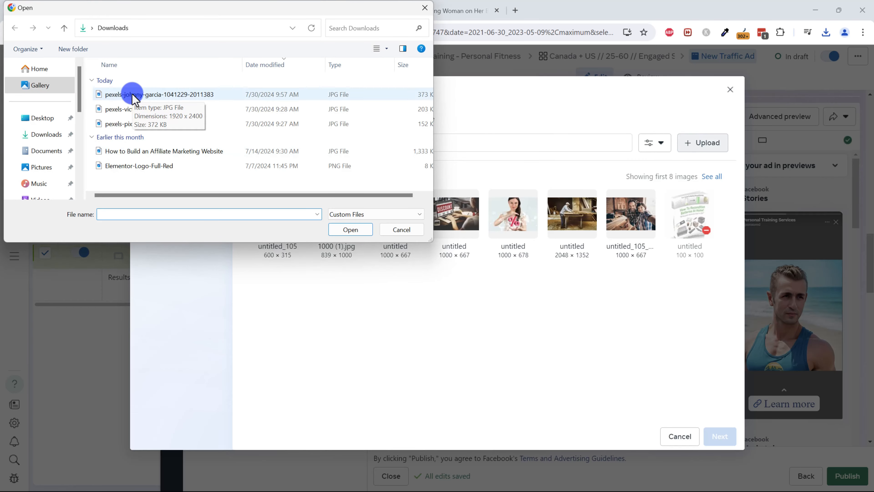
pyautogui.doubleClick(133, 97)
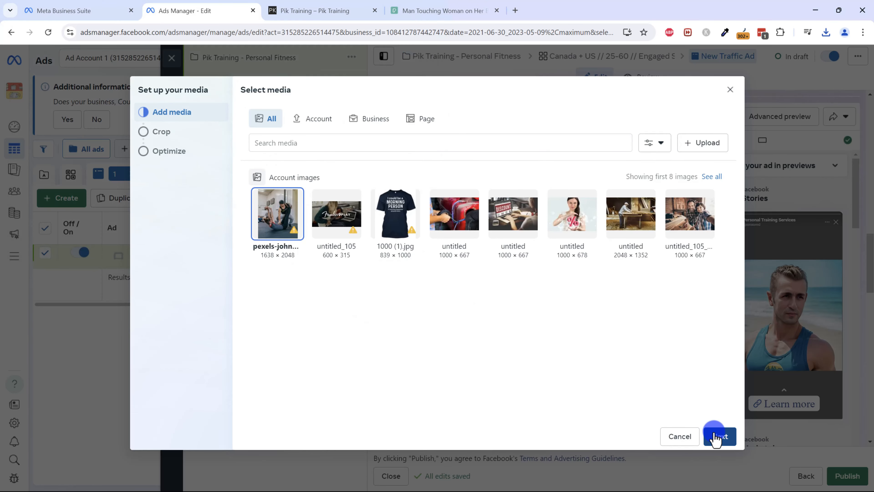
pyautogui.click(718, 436)
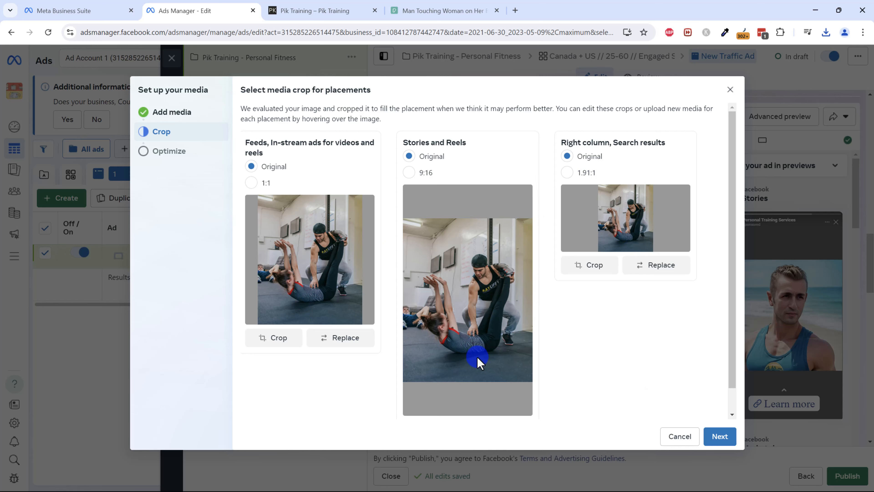
# - Keep the Original crop for all placement groups and finish the media setup with enhancements allowed
pyautogui.scroll(-1, 477, 360)
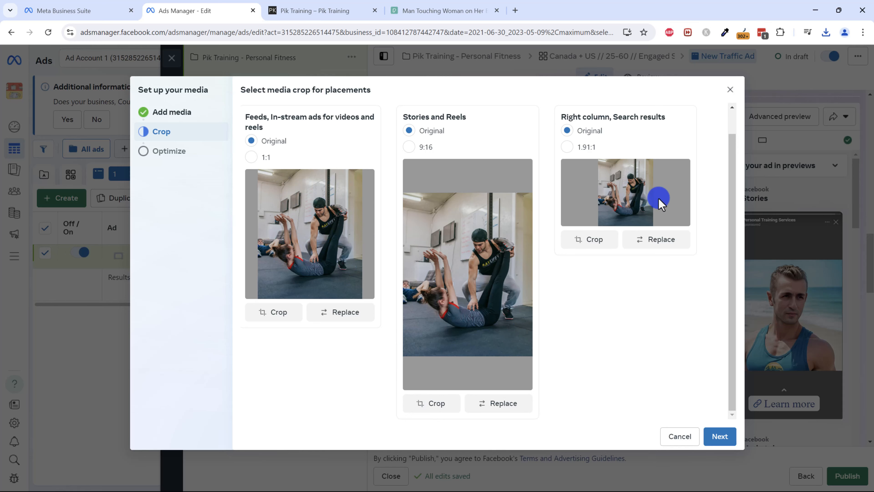
pyautogui.scroll(1, 585, 289)
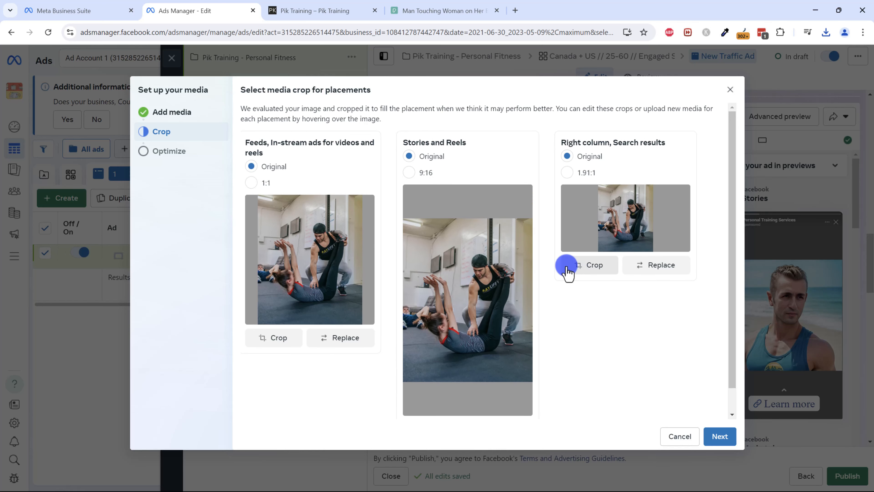
pyautogui.click(718, 436)
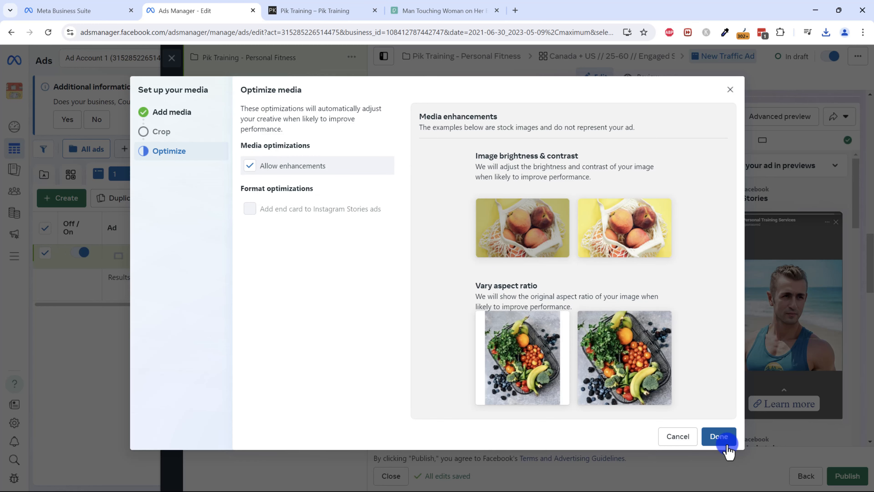
pyautogui.click(720, 437)
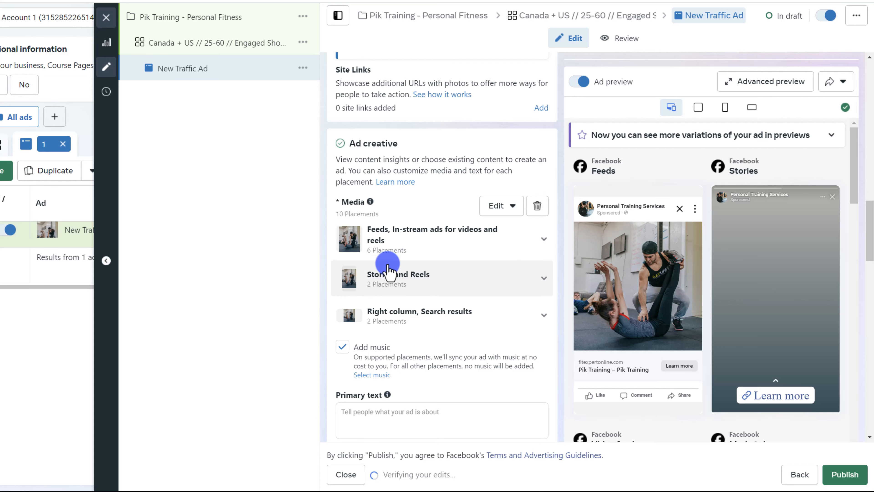
# - Fill in placeholder ad copy: "Primary" as primary text, "Headline" as headline and "Description" as description
pyautogui.scroll(-3, 385, 274)
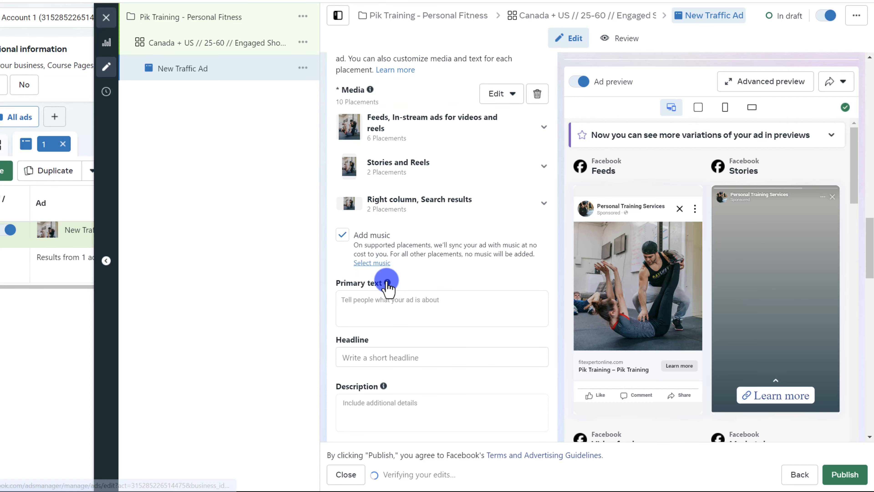
pyautogui.click(380, 311)
pyautogui.write('Primary')
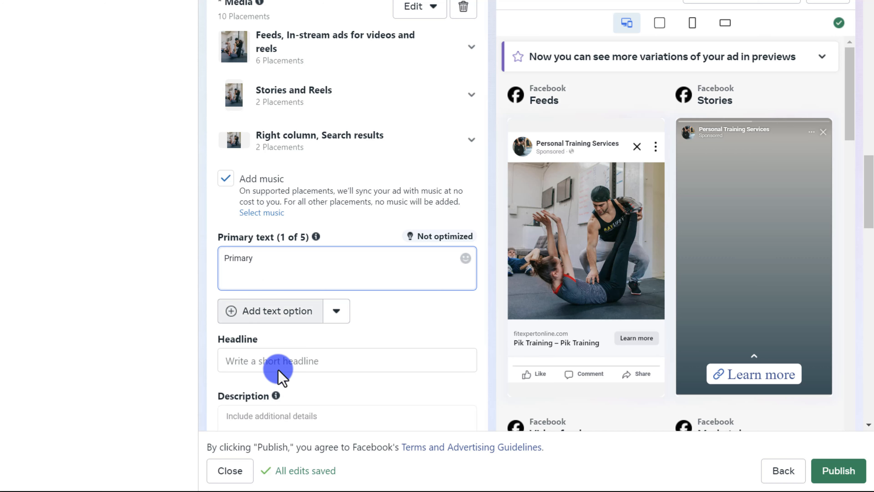
pyautogui.click(248, 359)
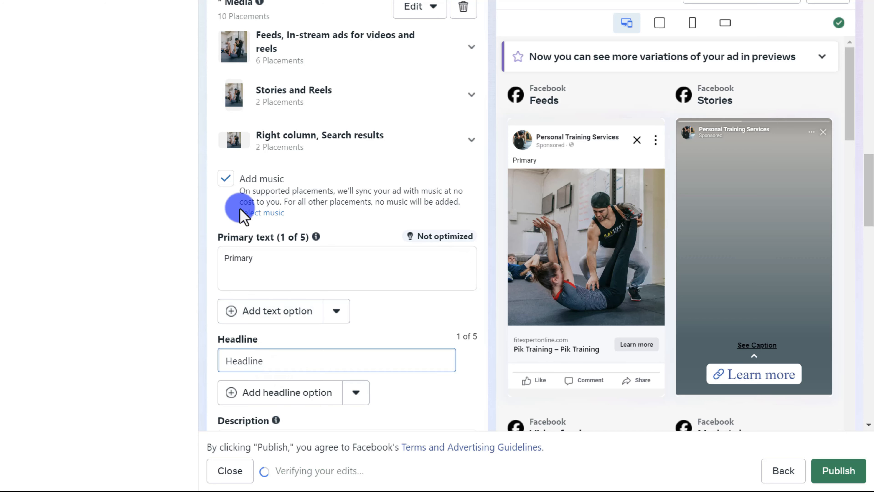
pyautogui.scroll(-4, 296, 275)
pyautogui.click(285, 315)
pyautogui.write('Description')
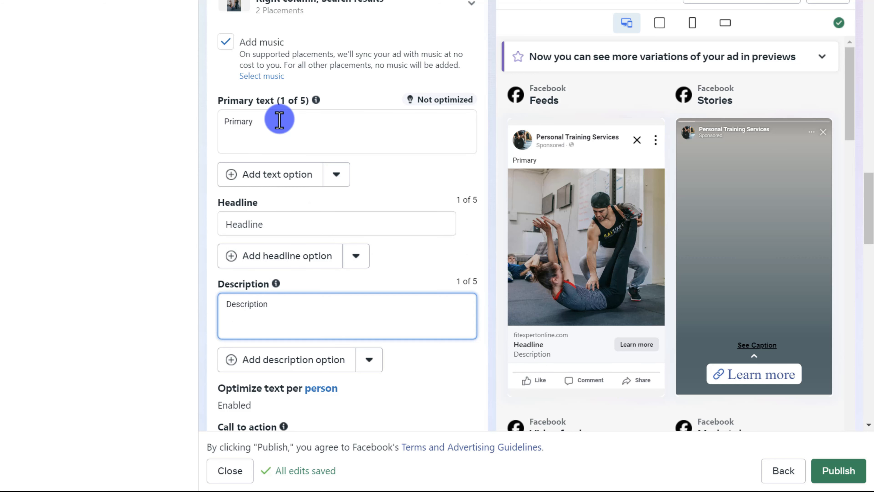
# - Replace the primary text with "Looking to get fit but don't want to leave the house?" and "Our virtual training sessions got you covered."
pyautogui.moveTo(258, 119); pyautogui.dragTo(222, 116)
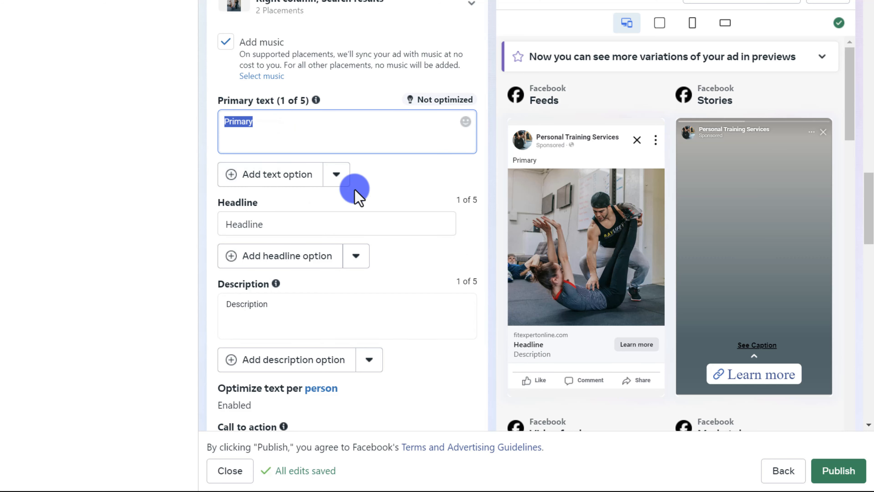
pyautogui.write("Looking to get fit but don't want to leave the house?")
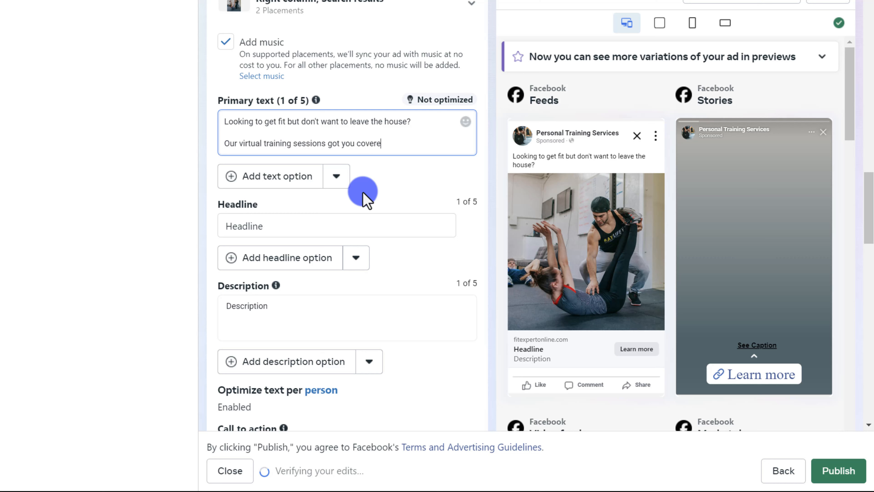
pyautogui.write('d.')
pyautogui.press('Return')
pyautogui.press('Return')
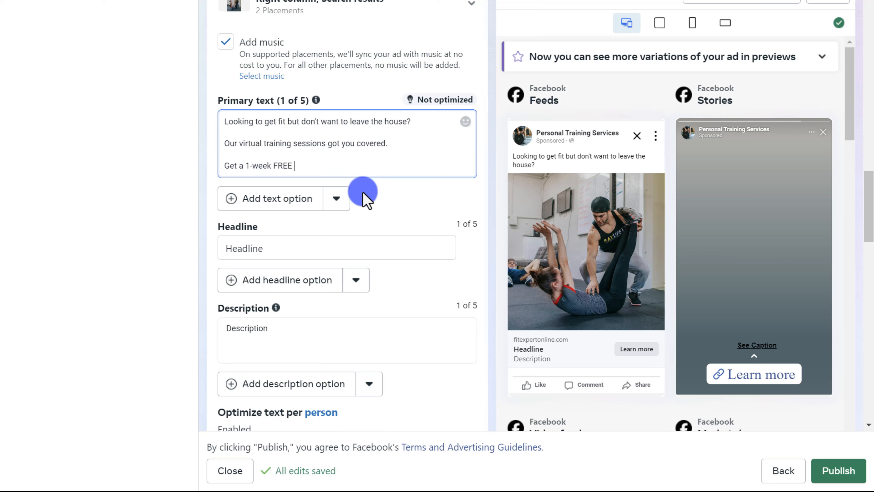
# - Extend the primary text with a 1-week FREE virtual training session offer naming the trainer, and a line to get started via the button or site
pyautogui.write('Get a 1-week FREE virtual traini')
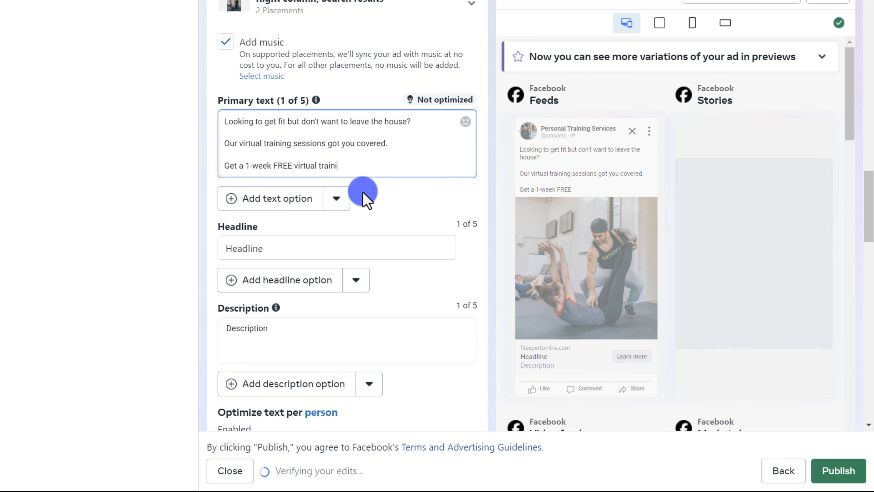
pyautogui.write('ng session')
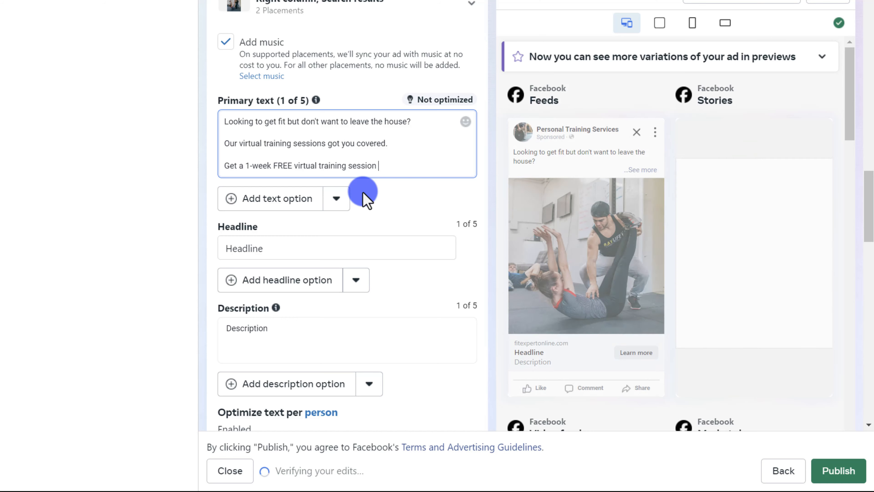
pyautogui.write(' with Ar')
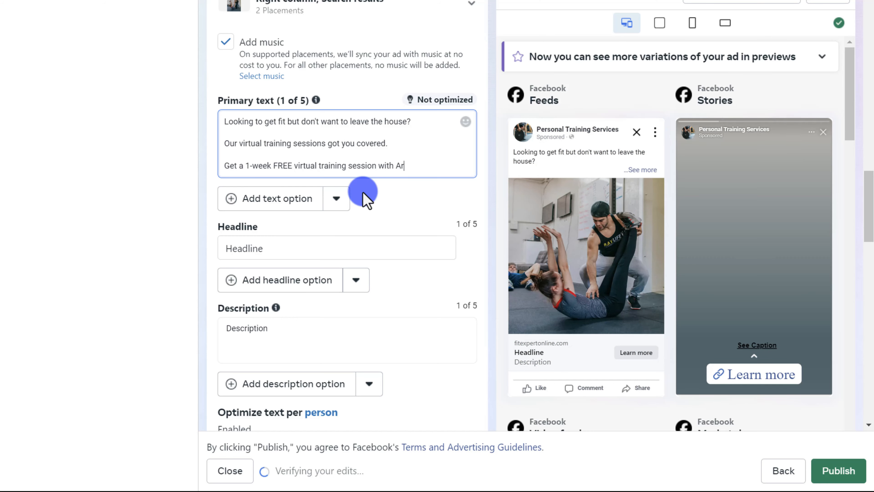
pyautogui.write('turo')
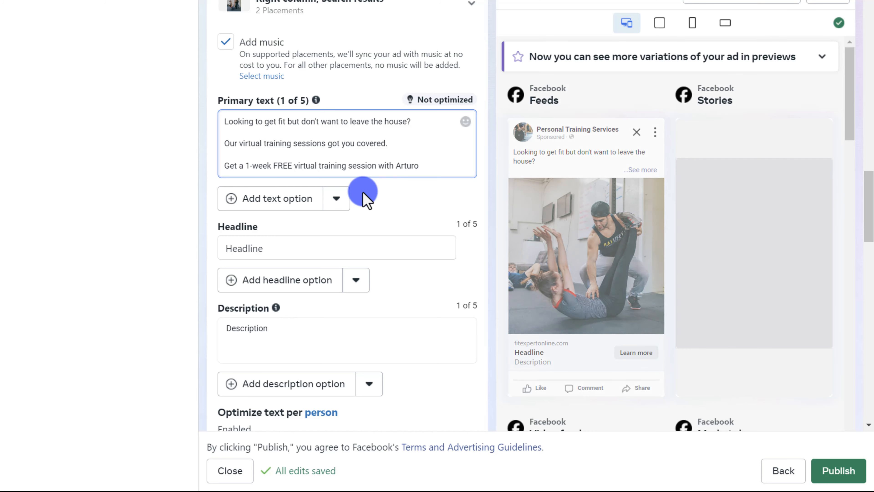
pyautogui.write('and watch the transformation before your eyes.  Get started by clicking the button below or going directly to the site at:')
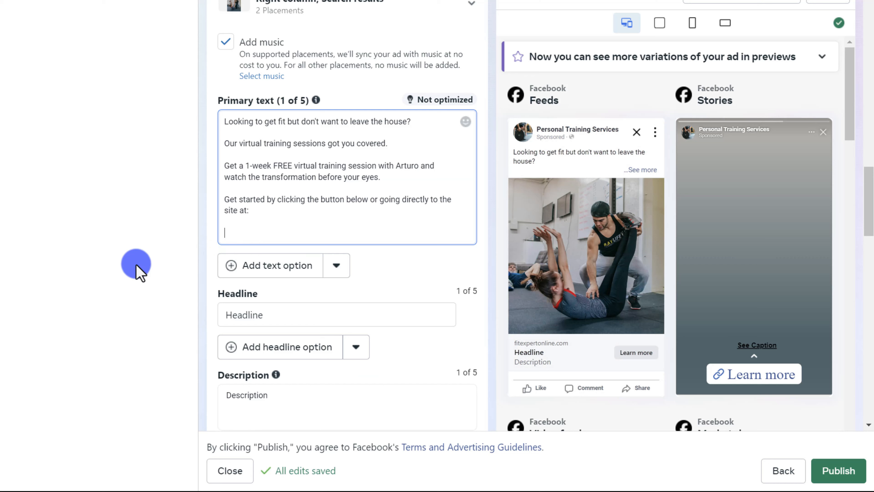
pyautogui.press('super+period')
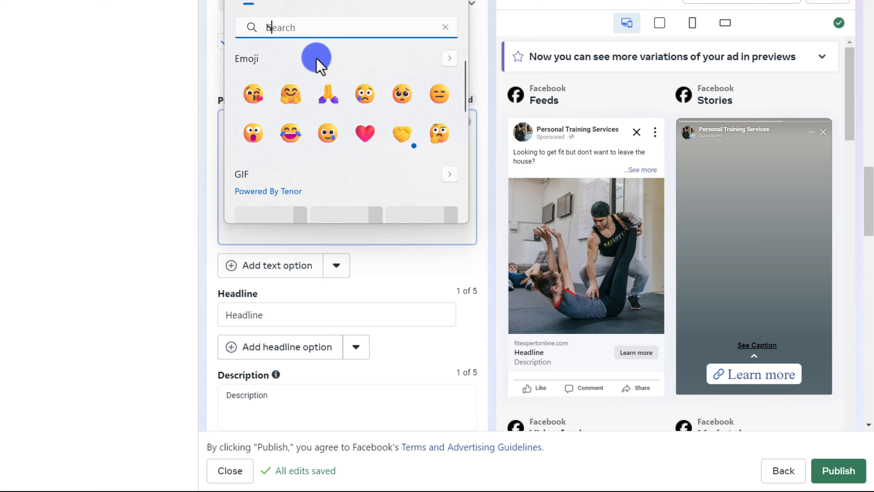
pyautogui.write('hand')
pyautogui.scroll(-1, 423, 172)
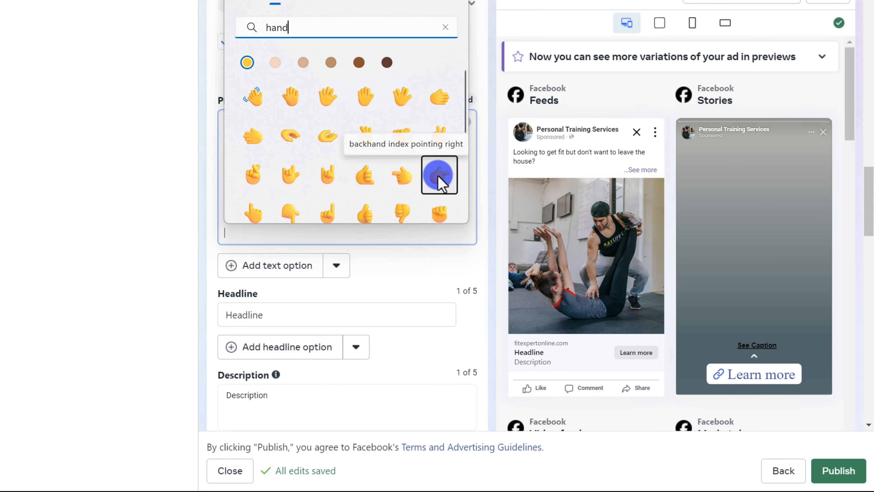
pyautogui.click(439, 175)
pyautogui.click(250, 244)
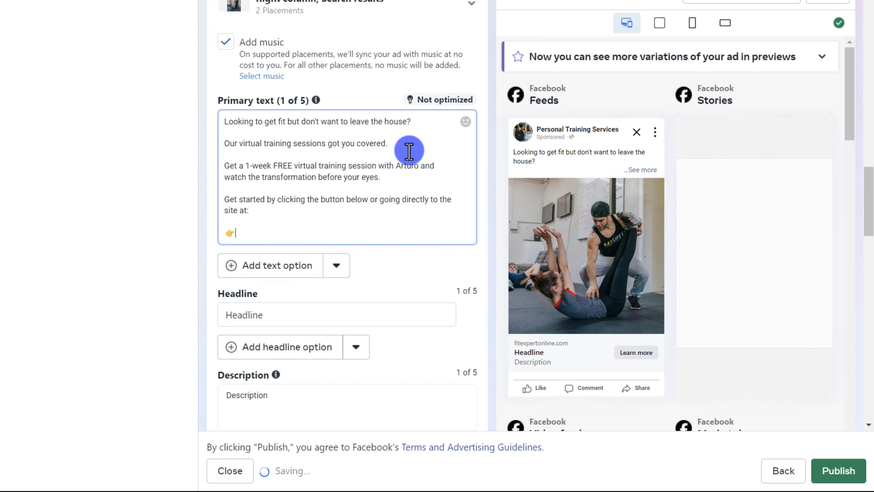
pyautogui.click(465, 122)
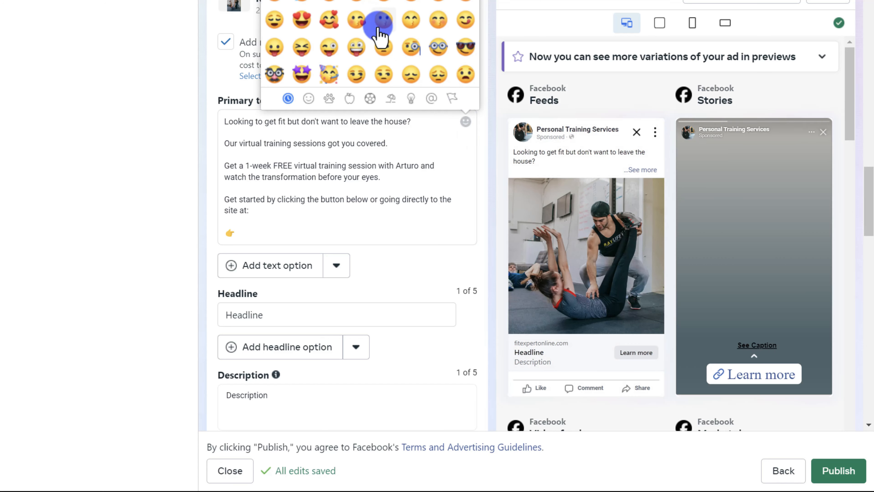
pyautogui.click(270, 233)
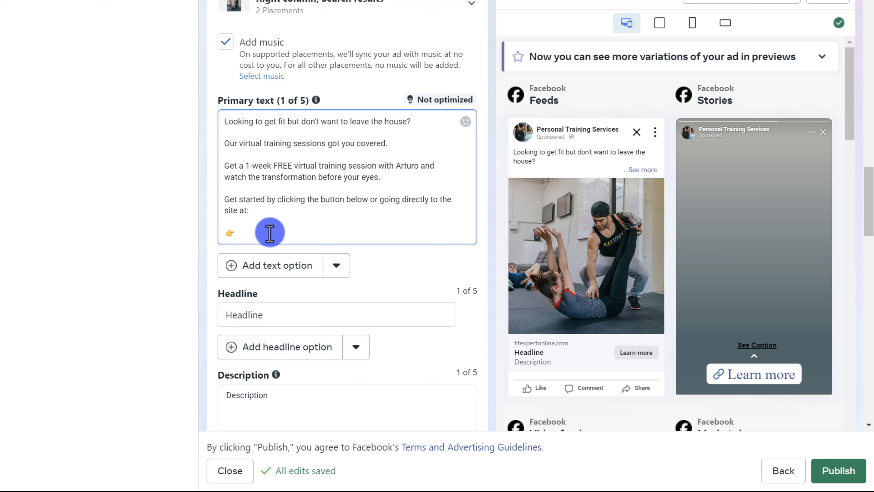
pyautogui.write('https://fitexpertonline.com/')
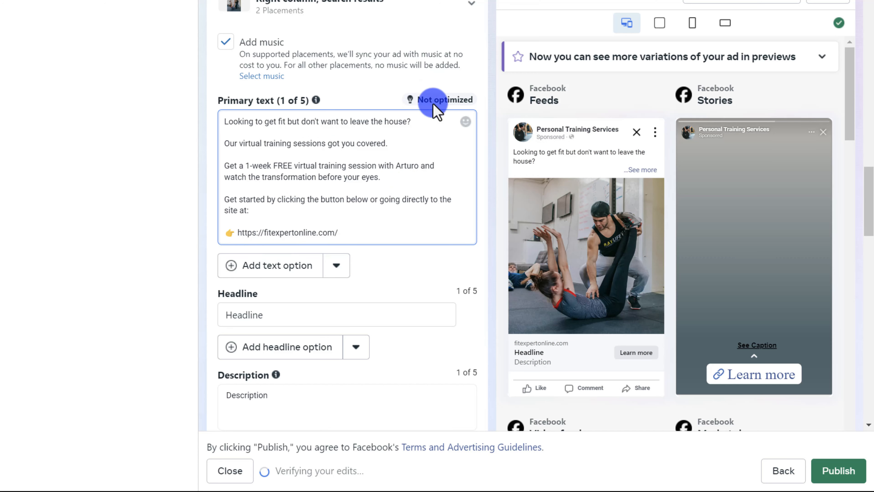
# - Add a second primary text option and fill it with a copy of the first primary text
pyautogui.scroll(-2, 390, 196)
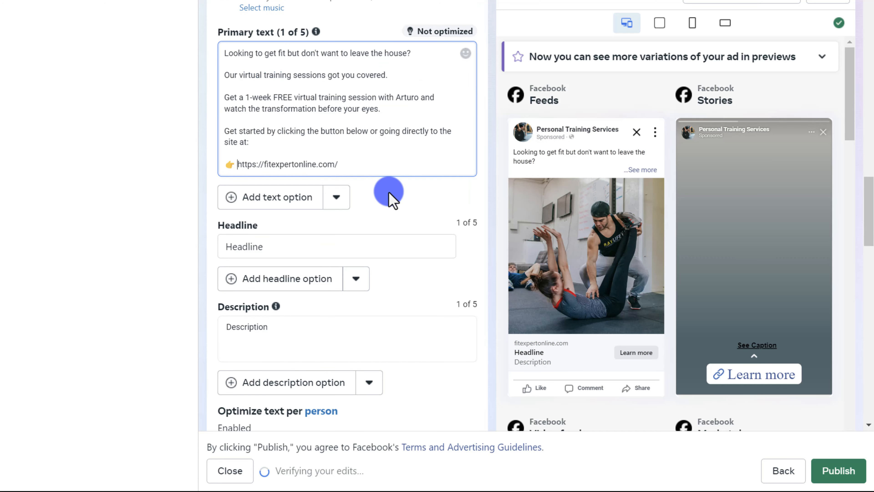
pyautogui.click(282, 203)
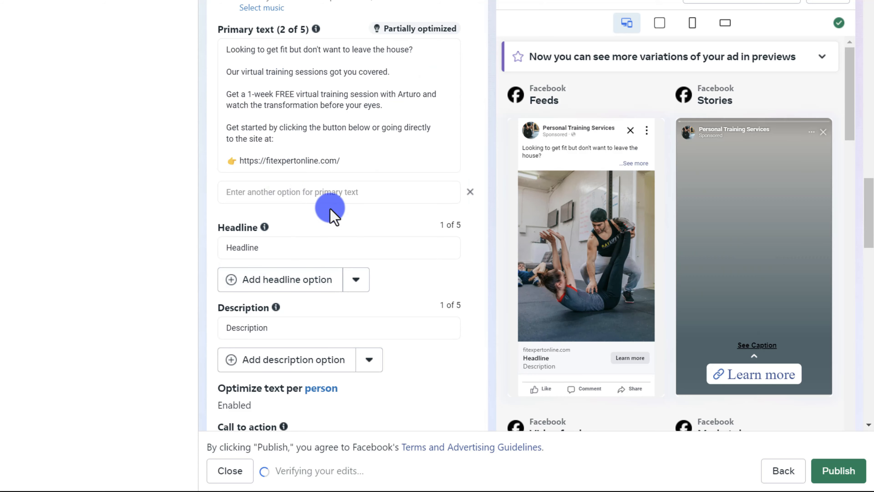
pyautogui.moveTo(352, 152); pyautogui.dragTo(225, 35)
pyautogui.hotkey('ctrl', 'c')
pyautogui.click(266, 187)
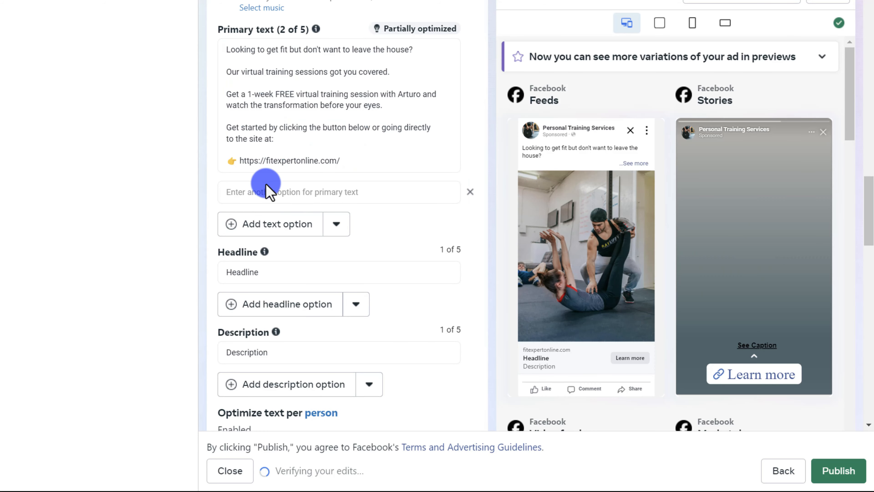
pyautogui.click(277, 193)
pyautogui.hotkey('ctrl', 'v')
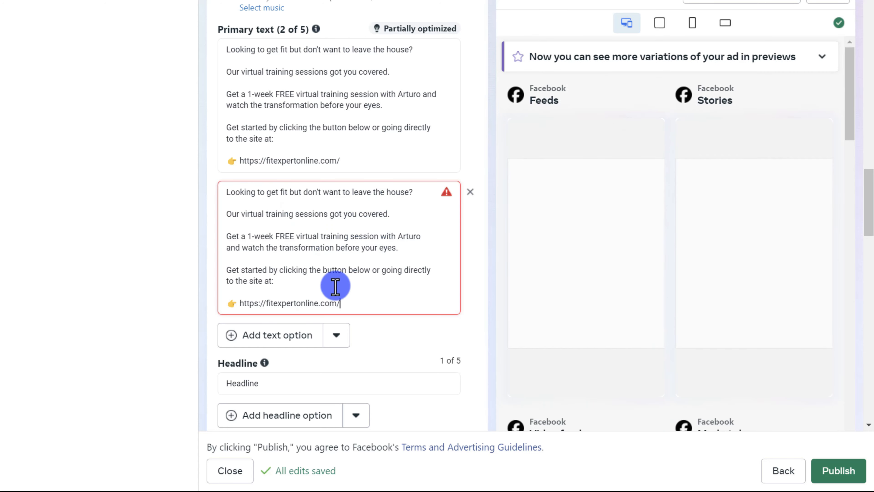
# - Replace the opening line of the second primary text option with "Get a FREE 1-week virtual training session."
pyautogui.moveTo(413, 192); pyautogui.dragTo(208, 188)
pyautogui.press('BackSpace')
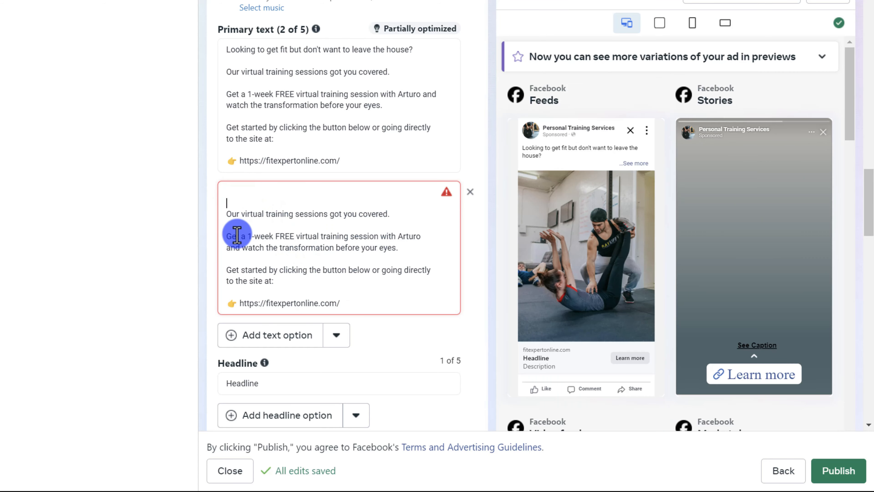
pyautogui.press('BackSpace')
pyautogui.press('BackSpace')
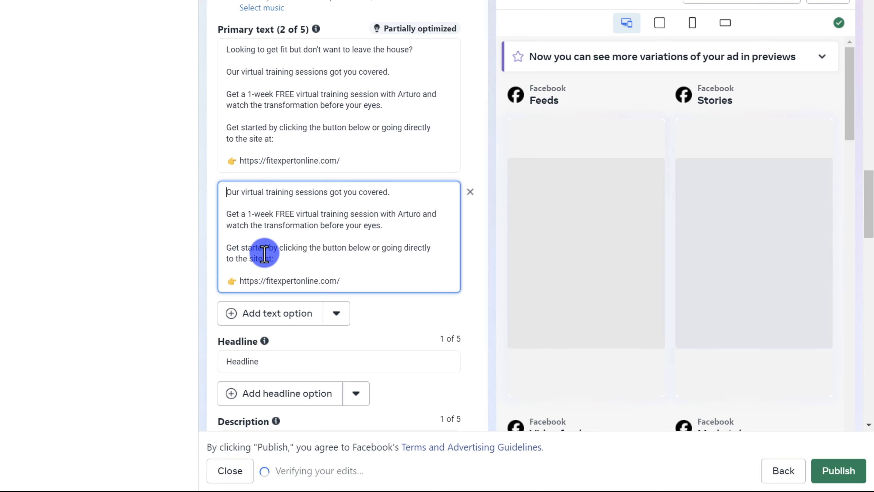
pyautogui.press('Return')
pyautogui.press('Return')
pyautogui.click(236, 190)
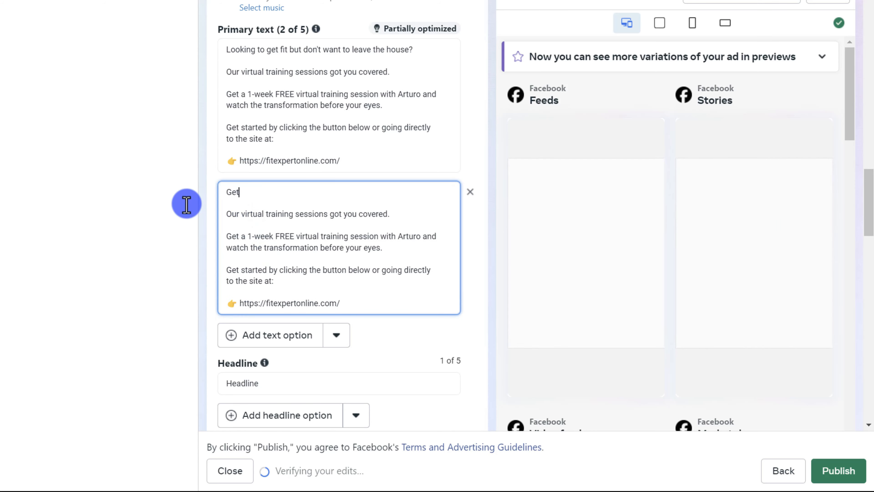
pyautogui.write('Get FR')
pyautogui.press('BackSpace')
pyautogui.press('BackSpace')
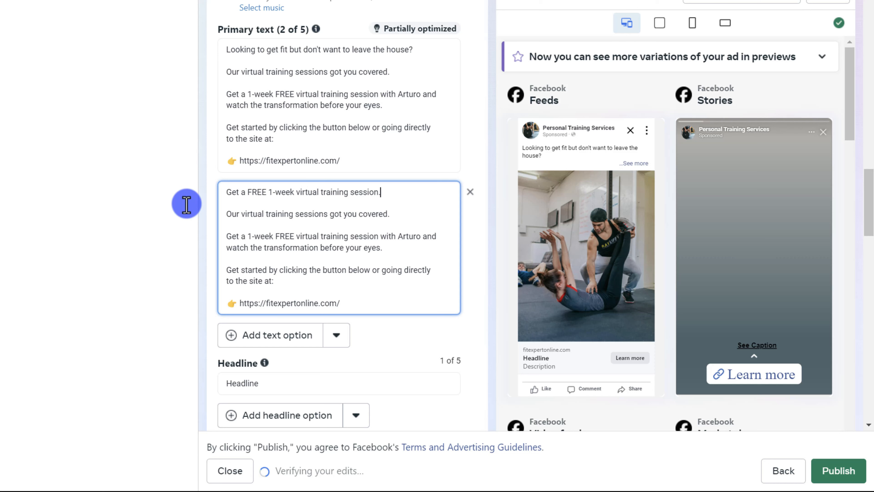
# - Delete the "Our virtual training sessions got you covered." line and the old 1-week offer paragraph from the second primary text option
pyautogui.moveTo(383, 248); pyautogui.dragTo(215, 219)
pyautogui.press('BackSpace')
pyautogui.press('BackSpace')
pyautogui.press('BackSpace')
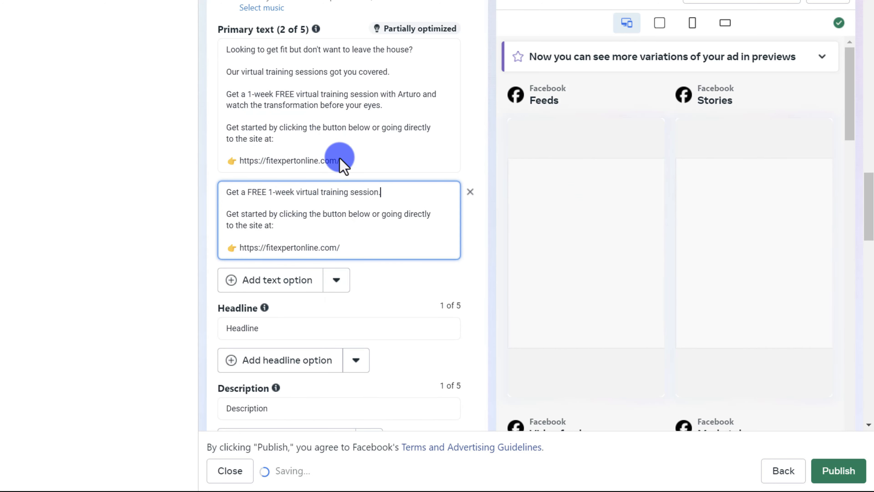
pyautogui.click(414, 276)
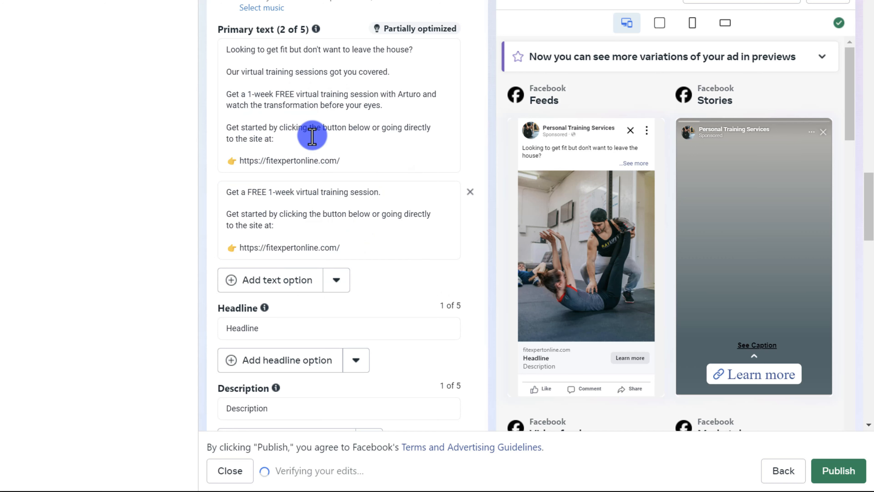
# - Replace the placeholder headline with "Free 1-Week Virtual Training Session"
pyautogui.scroll(-4, 412, 313)
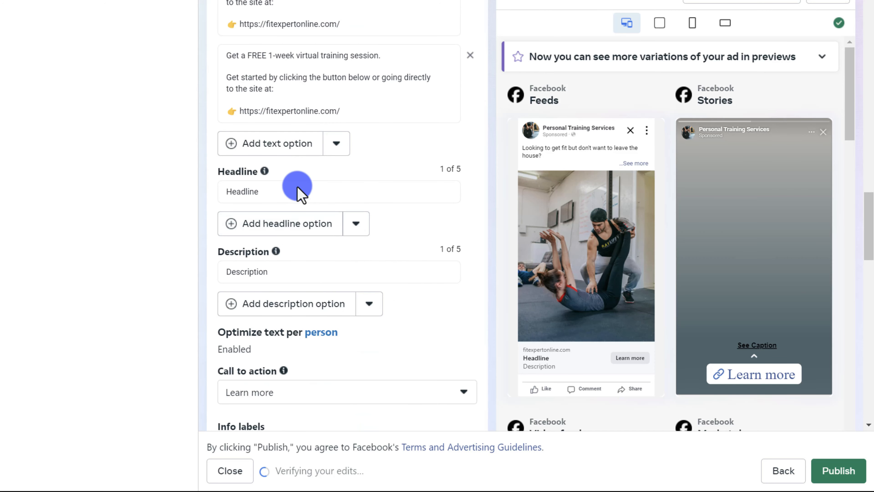
pyautogui.doubleClick(296, 187)
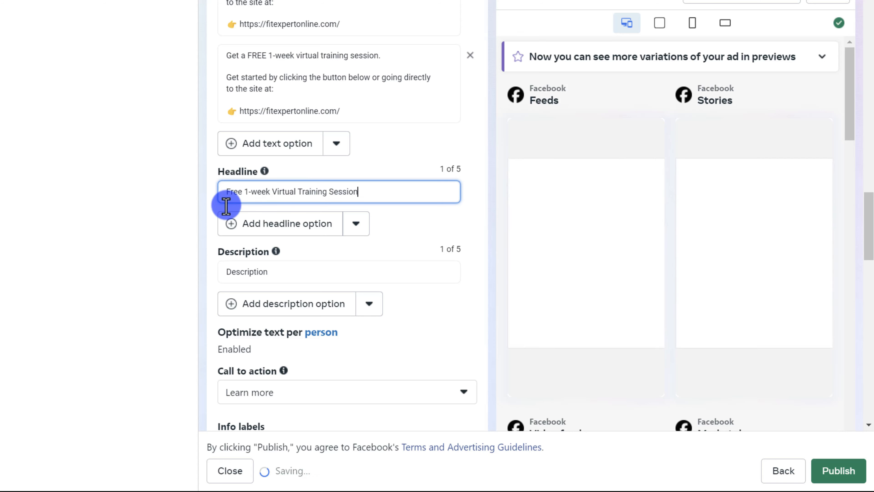
pyautogui.press('BackSpace')
pyautogui.write('W')
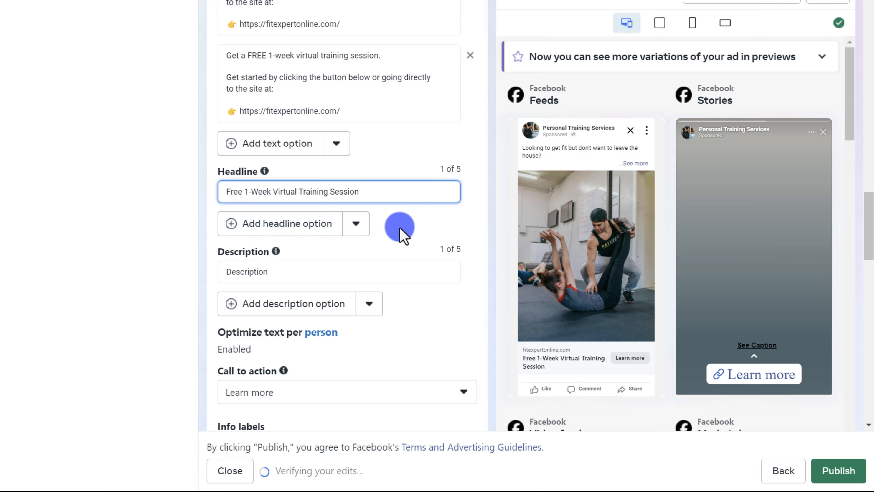
# - Replace the placeholder description with the 1-week FREE virtual training session paragraph copied from the first primary text, without a trailing blank line
pyautogui.scroll(-2, 399, 228)
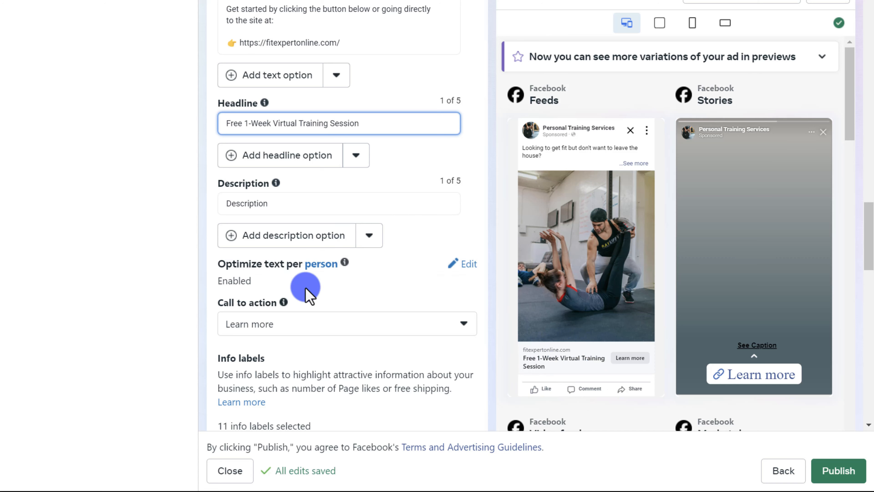
pyautogui.doubleClick(271, 203)
pyautogui.scroll(4, 230, 180)
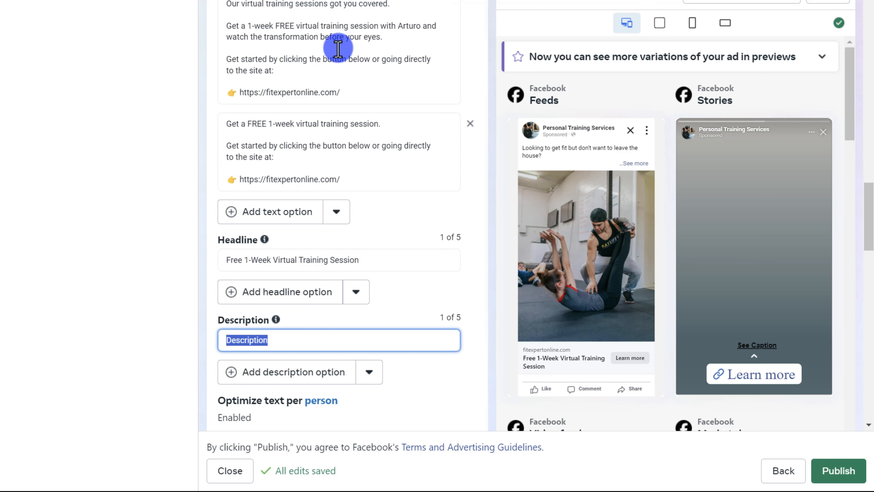
pyautogui.click(294, 26)
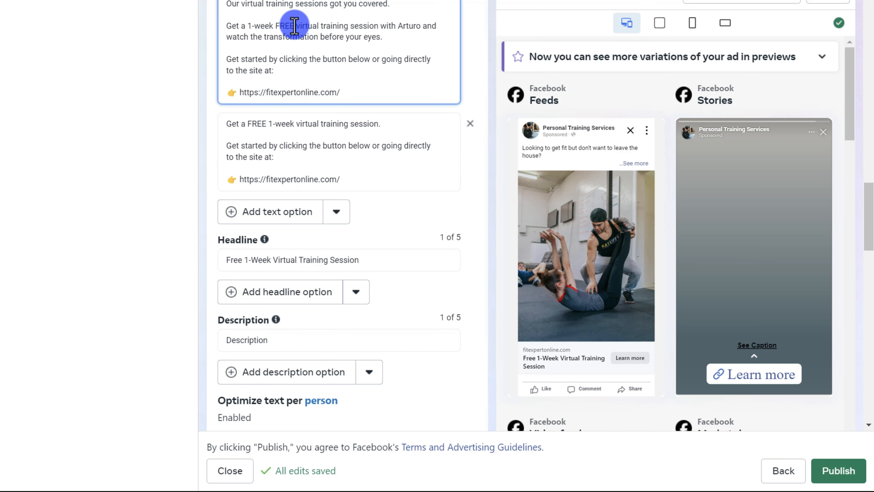
pyautogui.tripleClick(294, 26)
pyautogui.hotkey('ctrl', 'c')
pyautogui.scroll(-2, 291, 179)
pyautogui.click(263, 272)
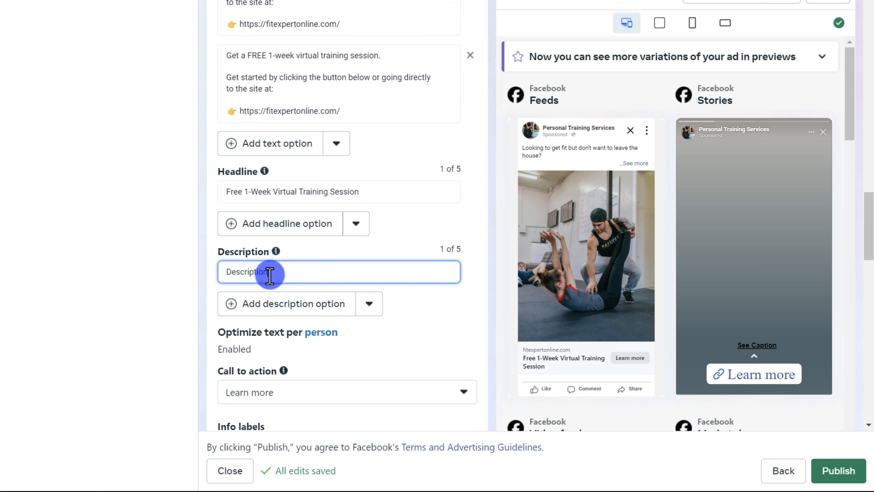
pyautogui.hotkey('ctrl', 'v')
pyautogui.doubleClick(257, 272)
pyautogui.hotkey('ctrl', 'a')
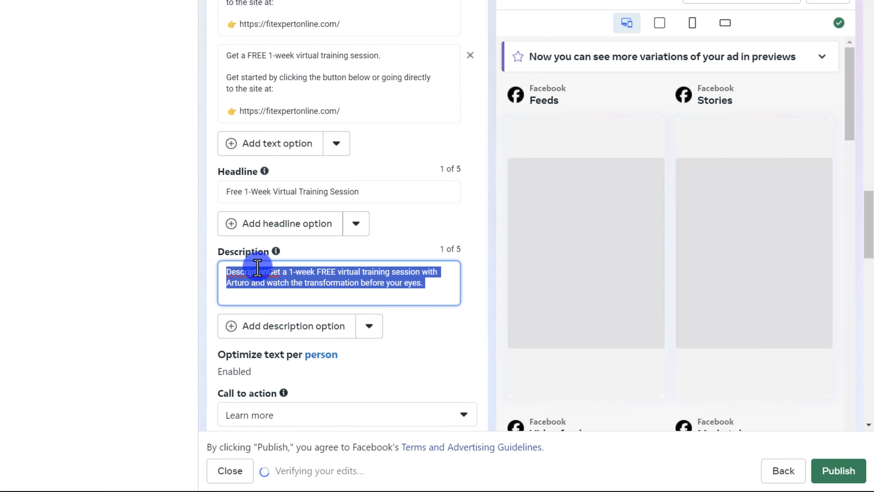
pyautogui.hotkey('ctrl', 'v')
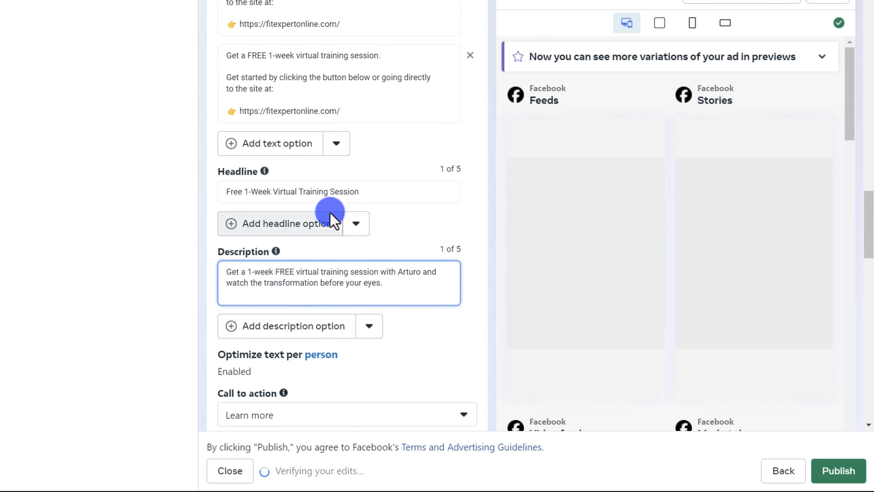
pyautogui.press('BackSpace')
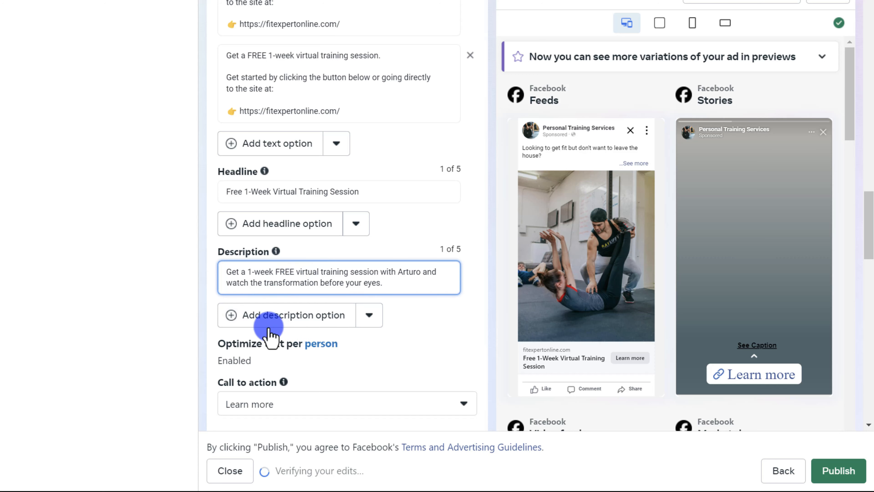
# - Look through the available call-to-action options for the ad and keep Learn more
pyautogui.scroll(-4, 424, 311)
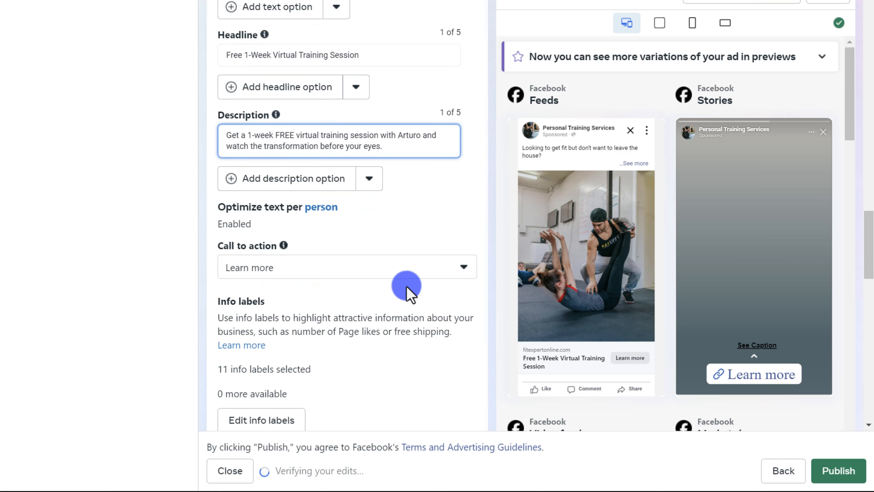
pyautogui.click(321, 274)
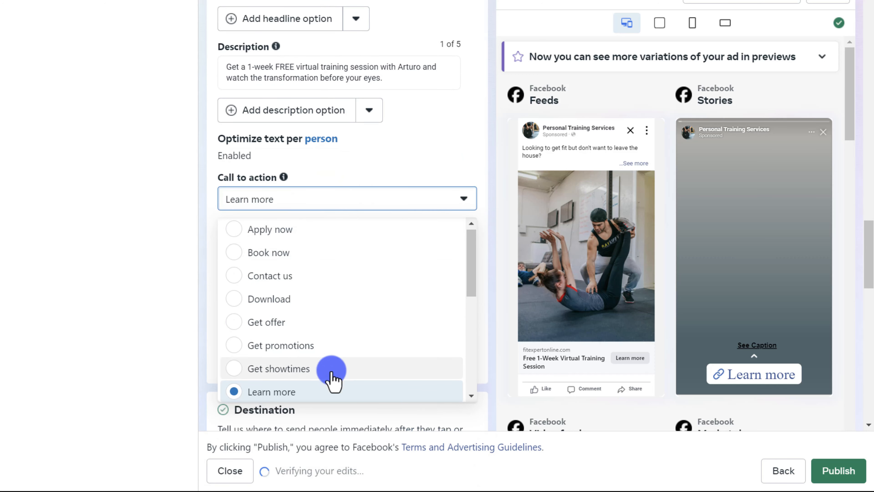
pyautogui.scroll(-6, 311, 368)
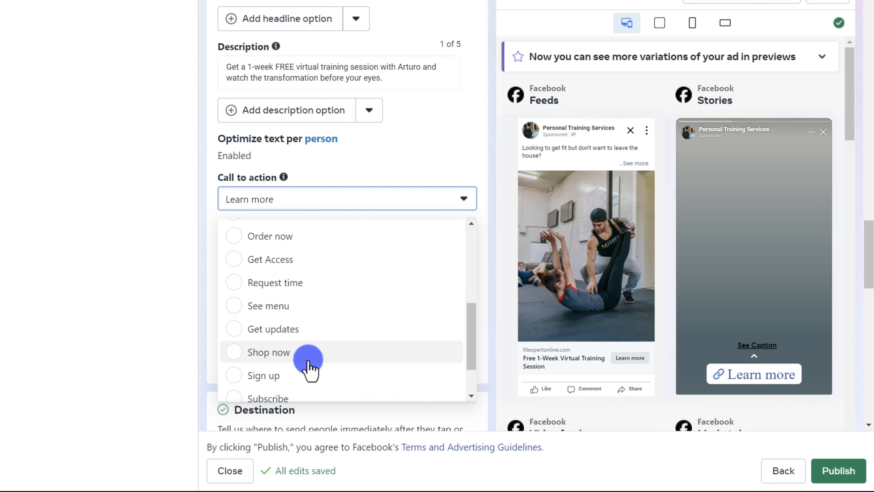
pyautogui.scroll(6, 307, 365)
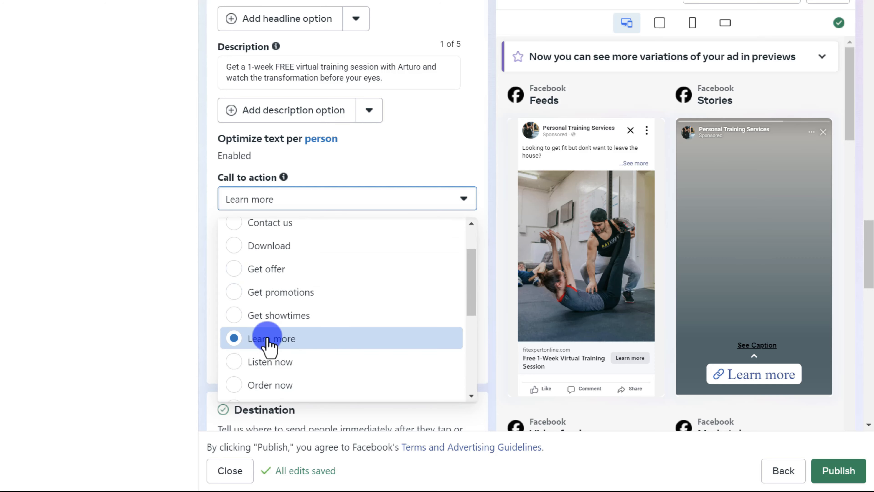
pyautogui.click(185, 260)
# - Set the ad's display link to fitexpertonline.com, using the domain from the website URL
pyautogui.scroll(-7, 370, 275)
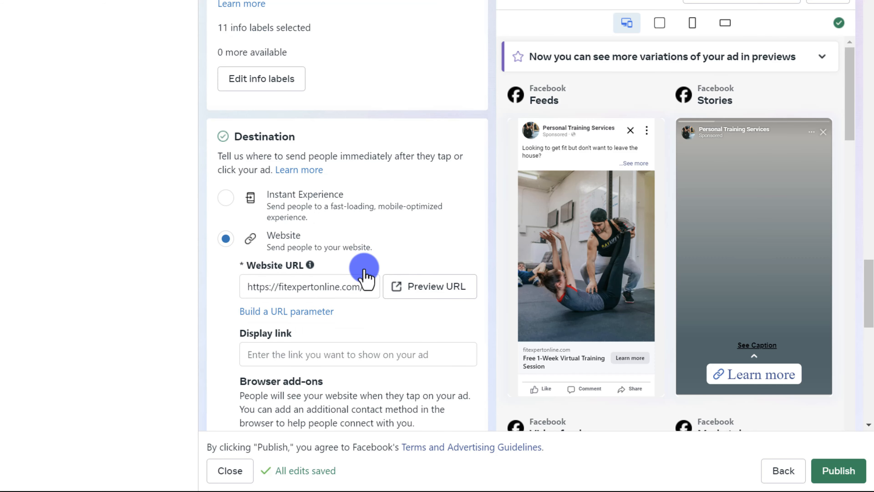
pyautogui.scroll(-2, 322, 331)
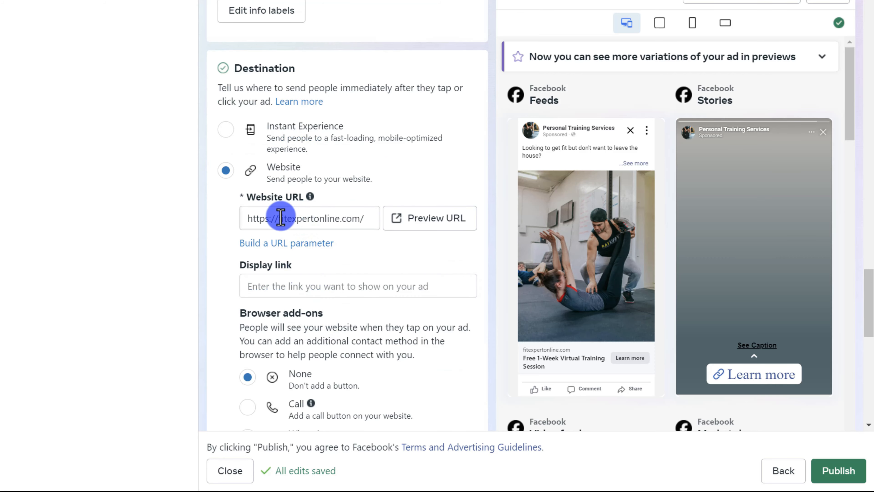
pyautogui.moveTo(278, 221); pyautogui.dragTo(361, 216)
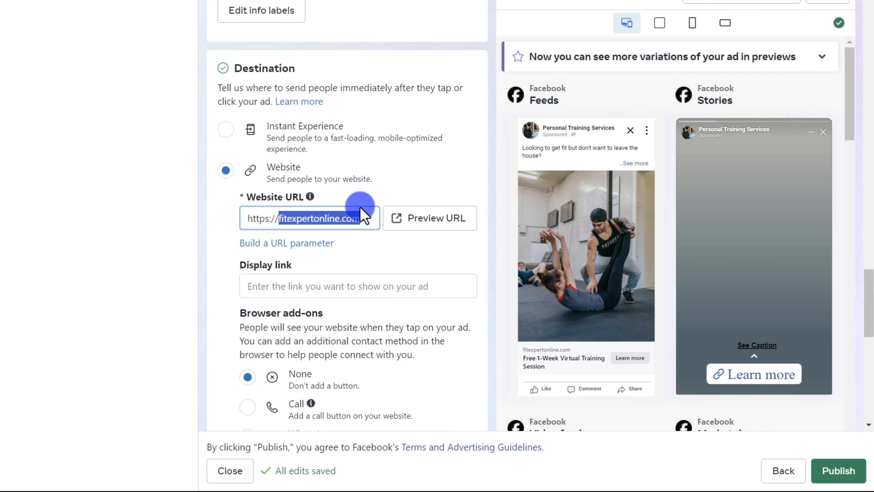
pyautogui.click(312, 286)
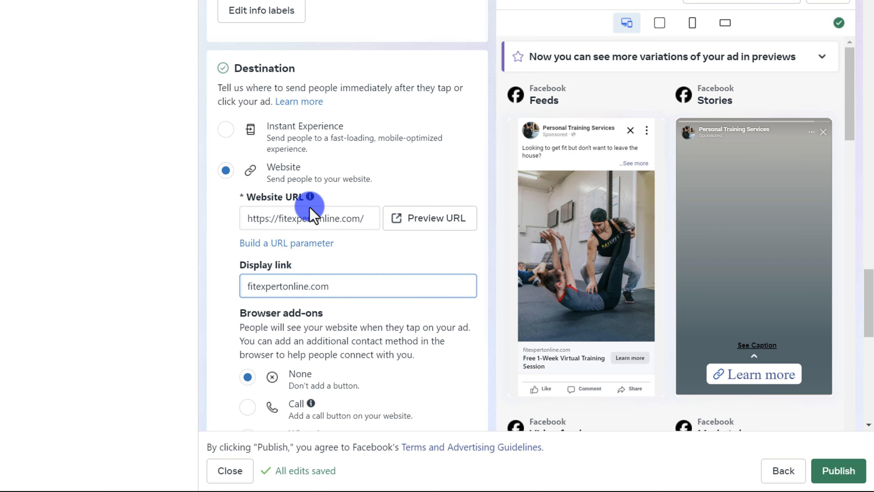
pyautogui.moveTo(250, 218); pyautogui.dragTo(283, 217)
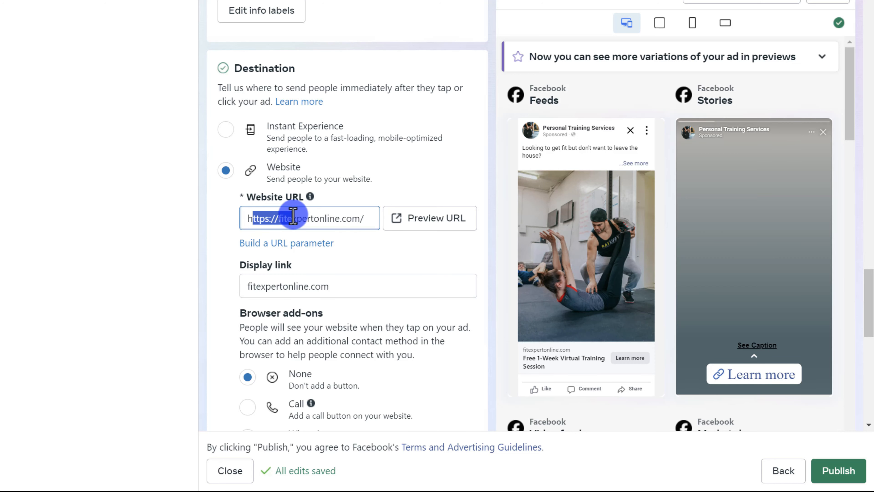
pyautogui.scroll(-1, 339, 228)
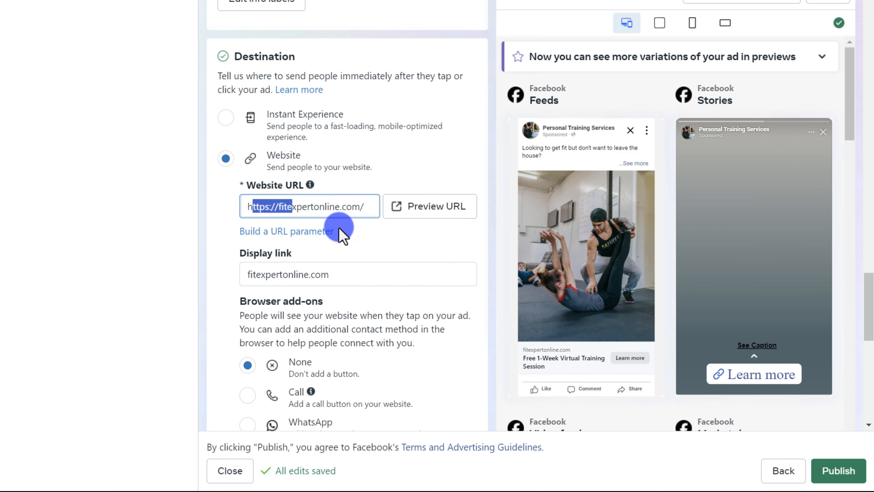
# - Try WhatsApp as the browser add-on for the website destination and switch the add-on back to None
pyautogui.scroll(-5, 339, 229)
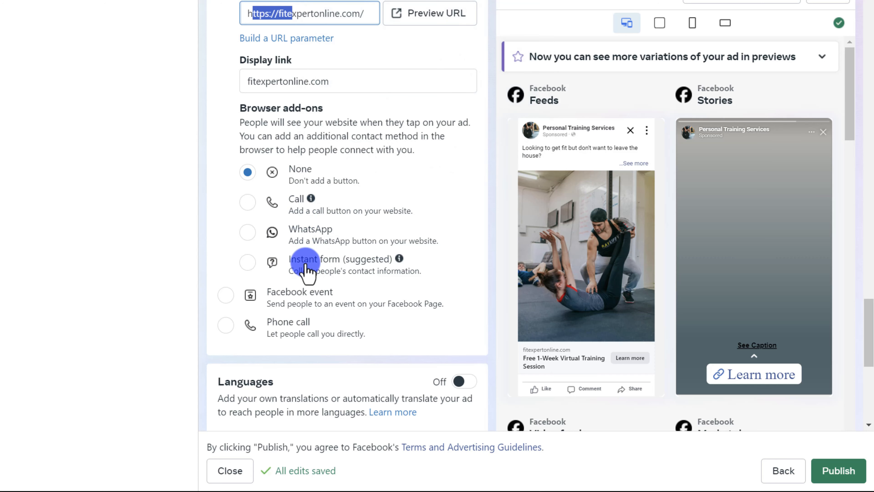
pyautogui.click(309, 231)
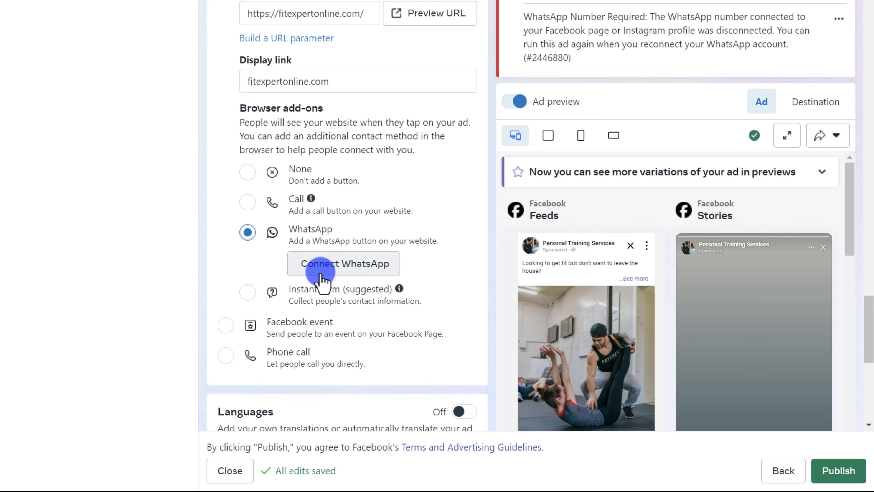
pyautogui.click(253, 174)
# - Review the ad's Languages and Tracking settings, including the website, app and offline event options
pyautogui.scroll(-6, 382, 300)
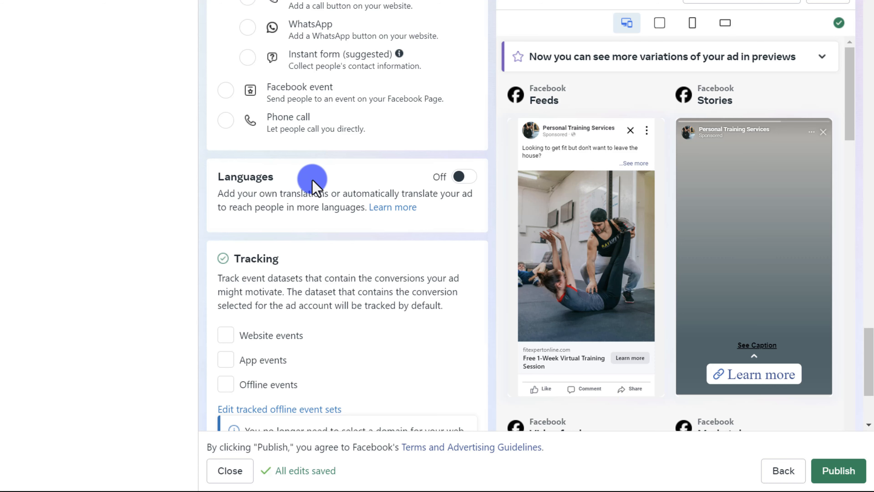
pyautogui.scroll(-5, 312, 179)
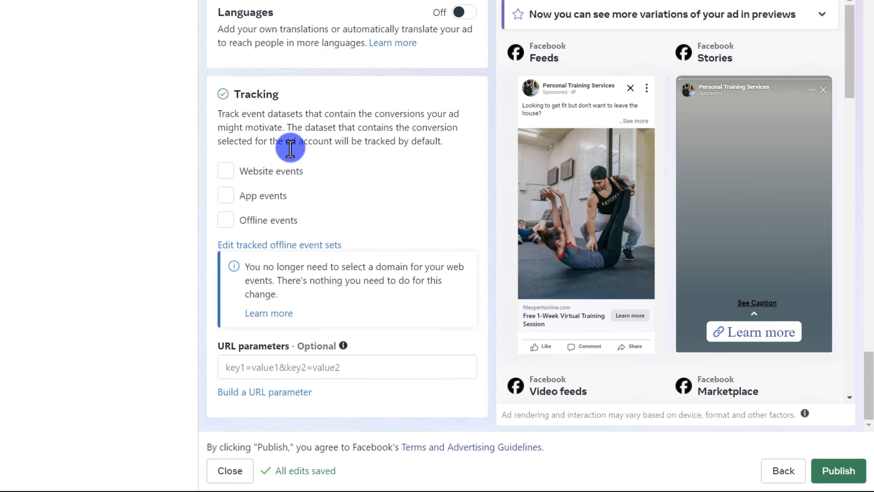
pyautogui.scroll(8, 330, 273)
pyautogui.scroll(-6, 330, 275)
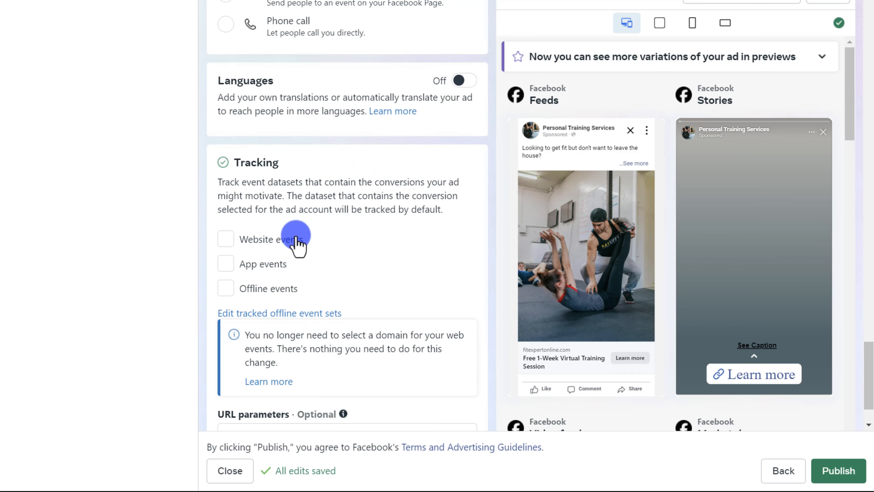
pyautogui.scroll(20, 316, 261)
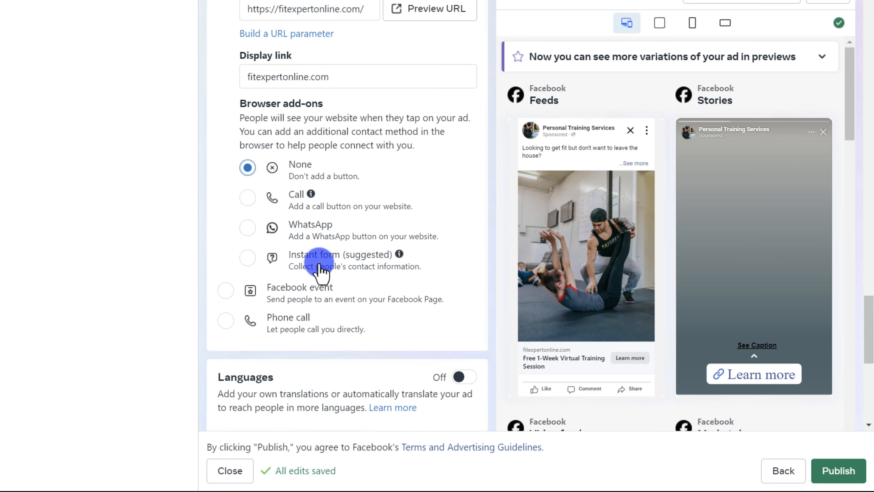
# - Compare the ad previews for the feed, Stories and Reels, and right column formats
pyautogui.scroll(15, 337, 248)
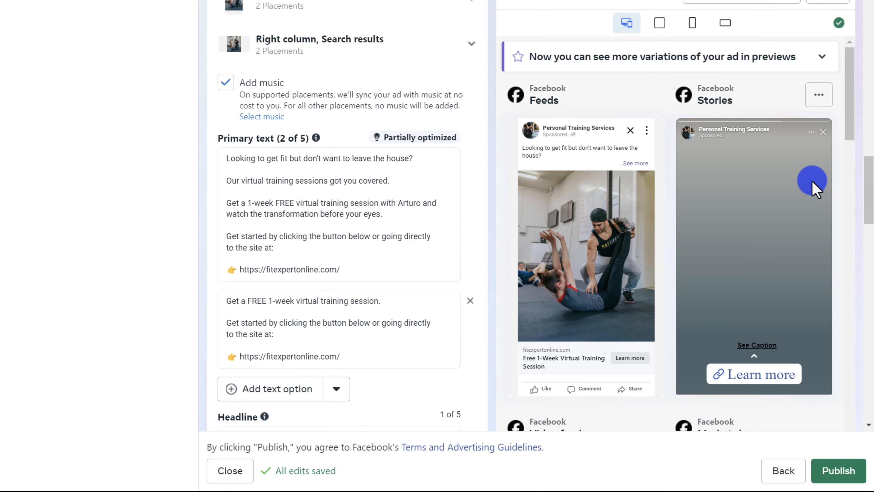
pyautogui.click(659, 23)
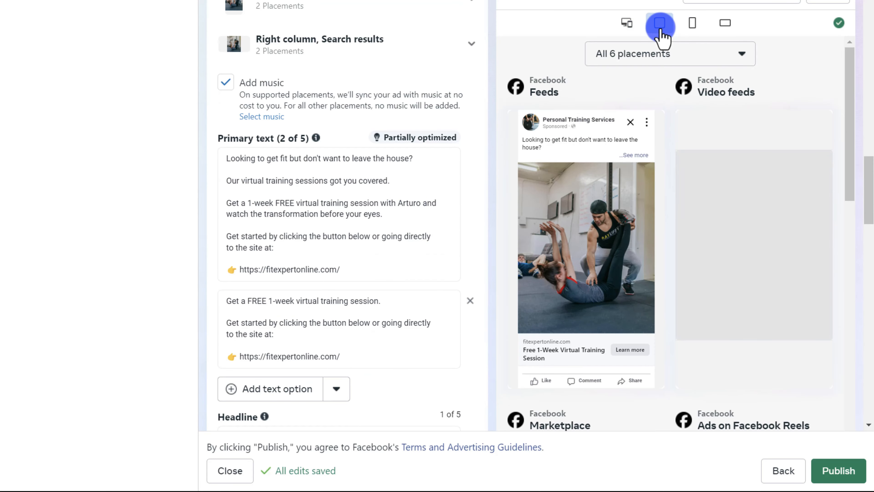
pyautogui.click(692, 22)
pyautogui.click(644, 55)
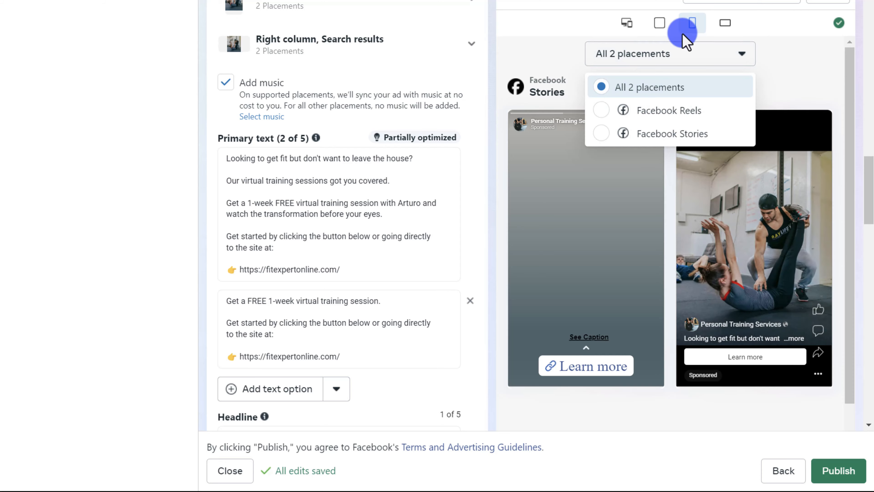
pyautogui.click(719, 26)
pyautogui.click(660, 24)
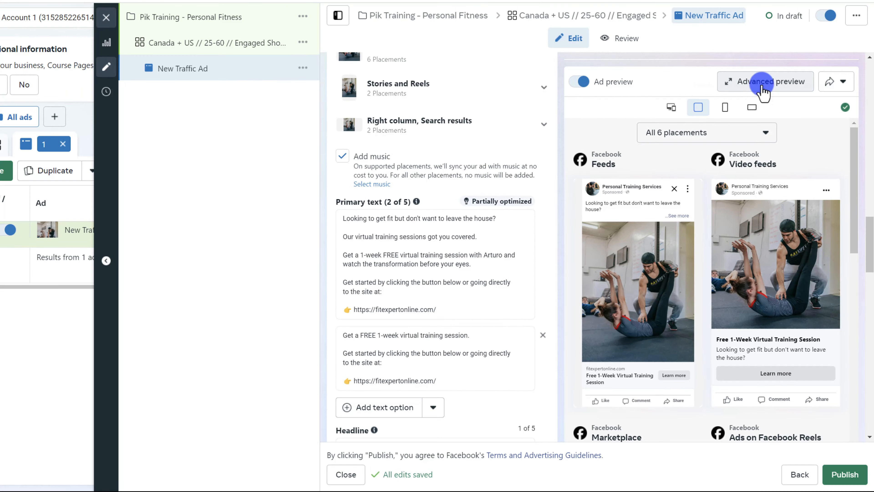
# - Examine the ad on all Facebook placements and format templates in the advanced preview
pyautogui.click(736, 1)
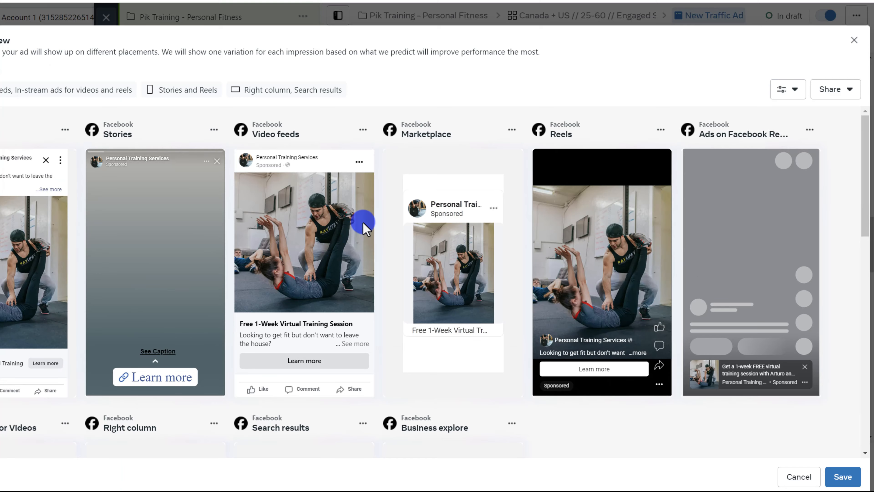
pyautogui.scroll(-5, 361, 220)
pyautogui.scroll(-10, 504, 269)
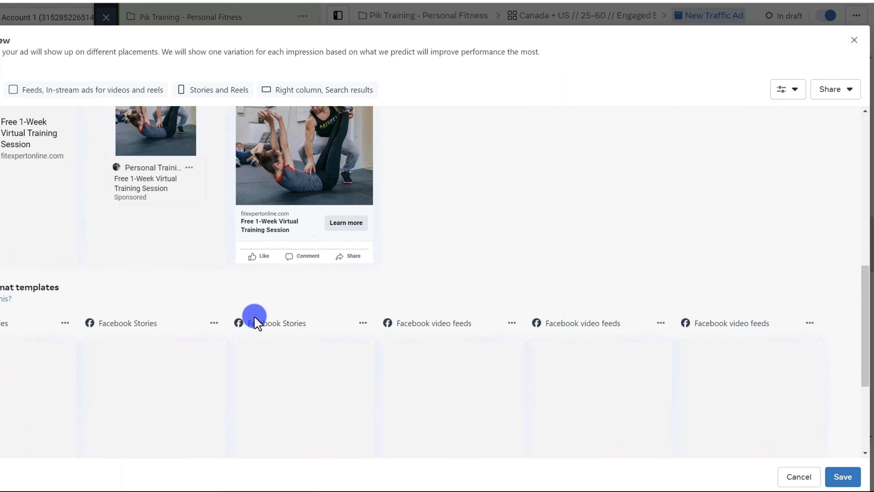
pyautogui.scroll(8, 457, 327)
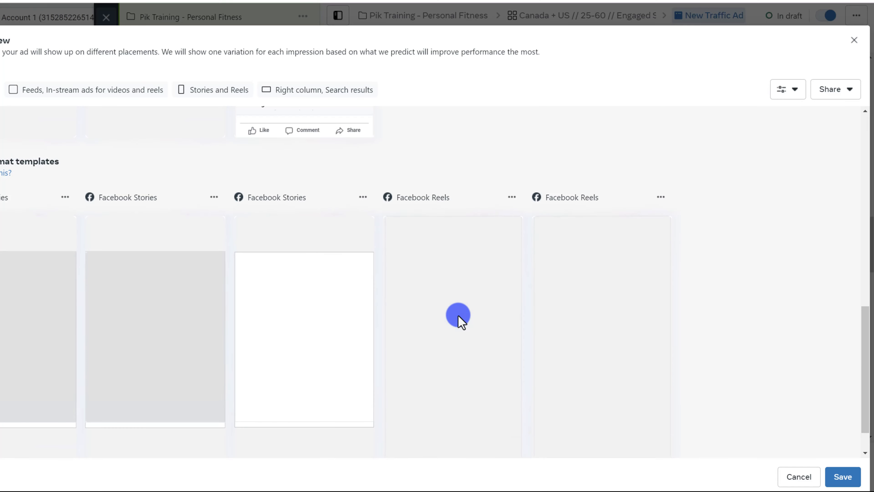
pyautogui.scroll(10, 433, 282)
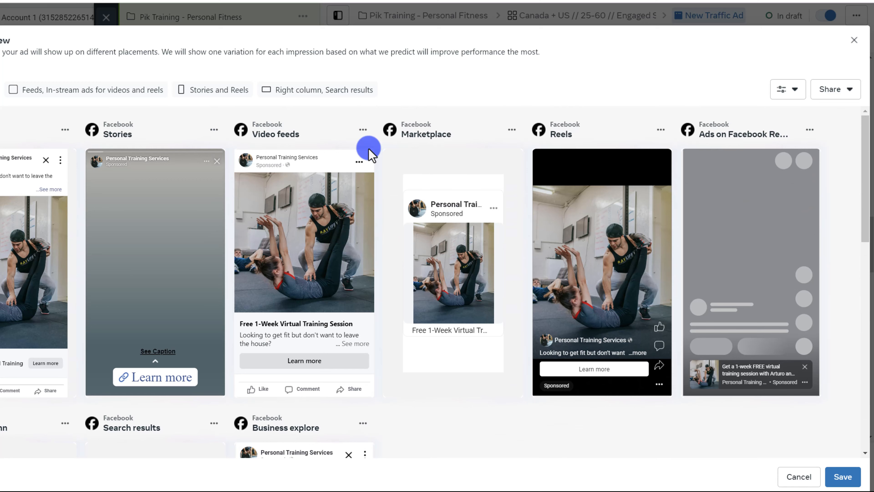
# - Publish the new campaign with its ad set and ad, and check the options for sharing the ad preview
pyautogui.click(856, 38)
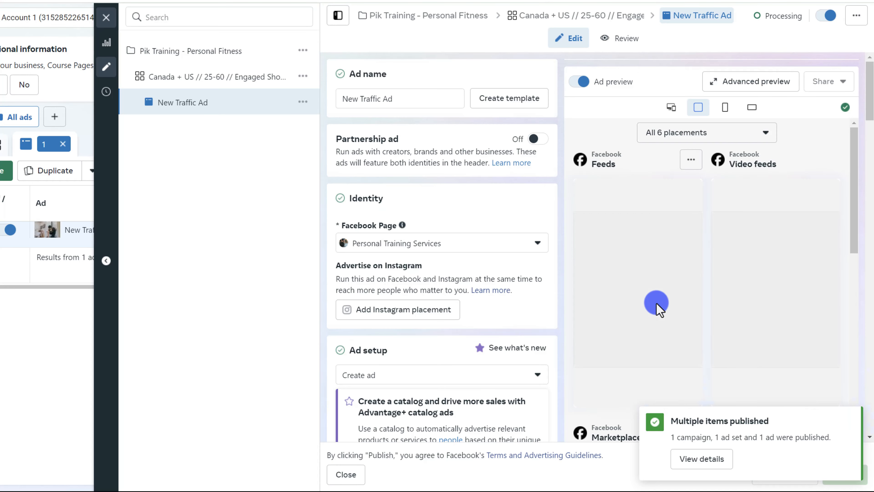
pyautogui.click(831, 84)
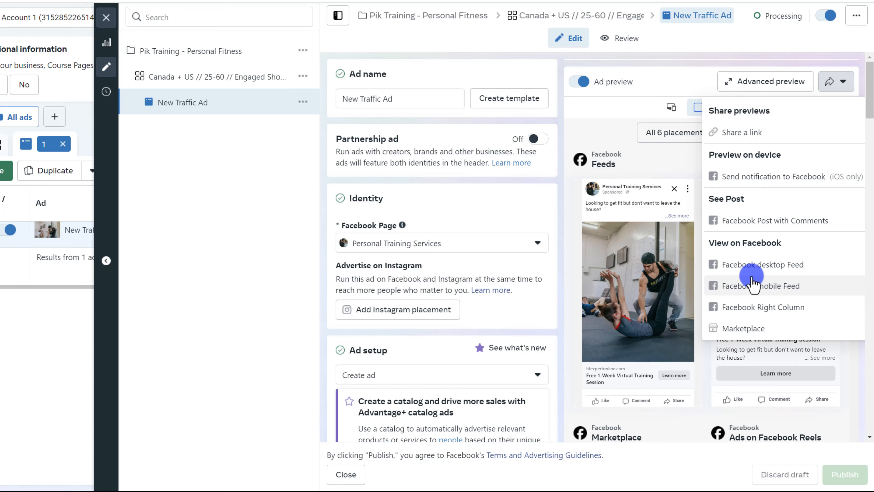
pyautogui.click(614, 132)
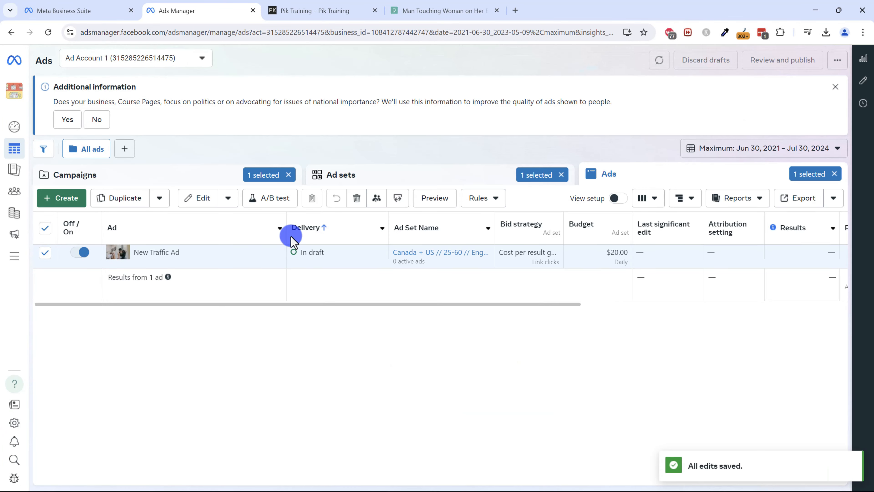
# - Review the quick edit options available for the selected New Traffic Ad in the ads table
pyautogui.moveTo(291, 256)
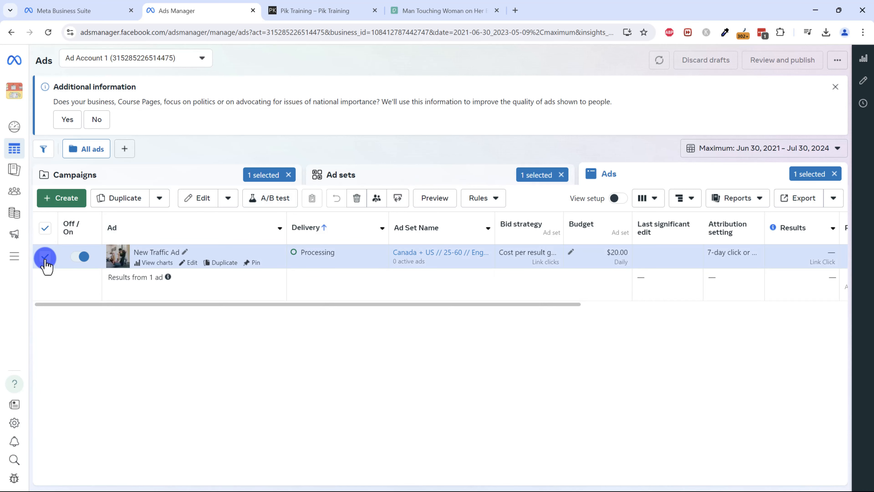
pyautogui.click(193, 203)
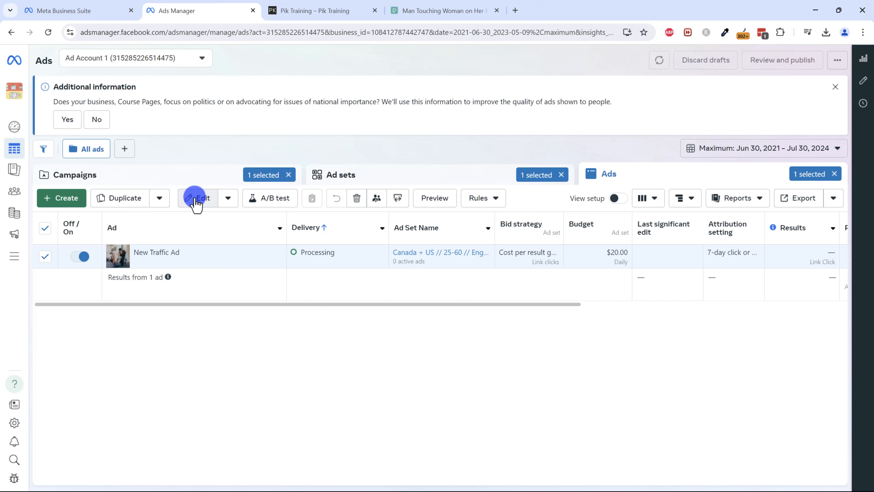
pyautogui.click(228, 198)
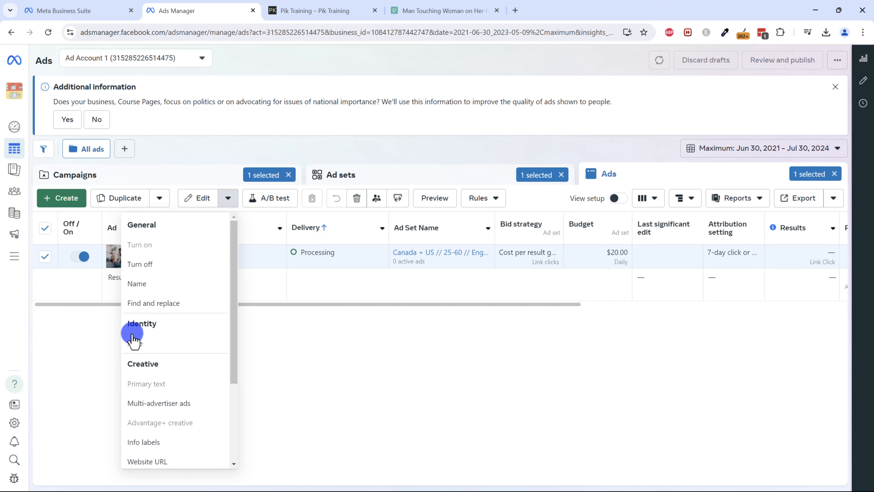
pyautogui.click(363, 349)
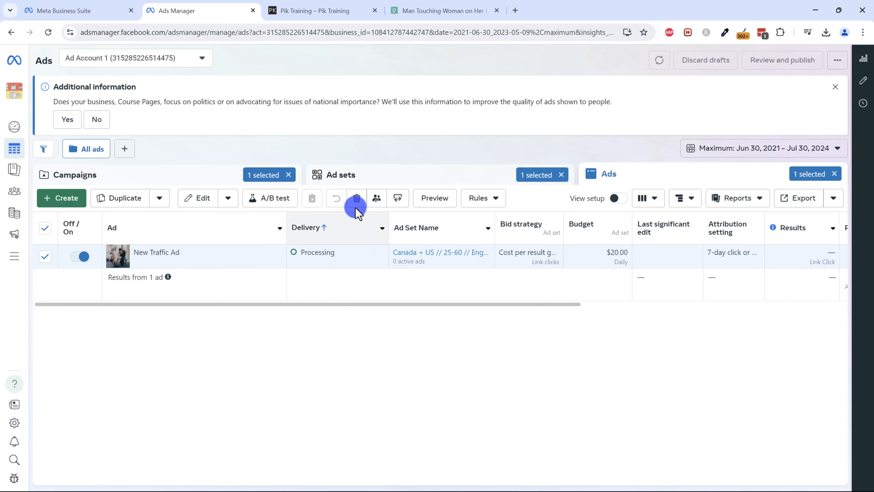
# - Duplicate the selected 25-60 ad set once within its original campaign, keeping its current setup
pyautogui.click(360, 176)
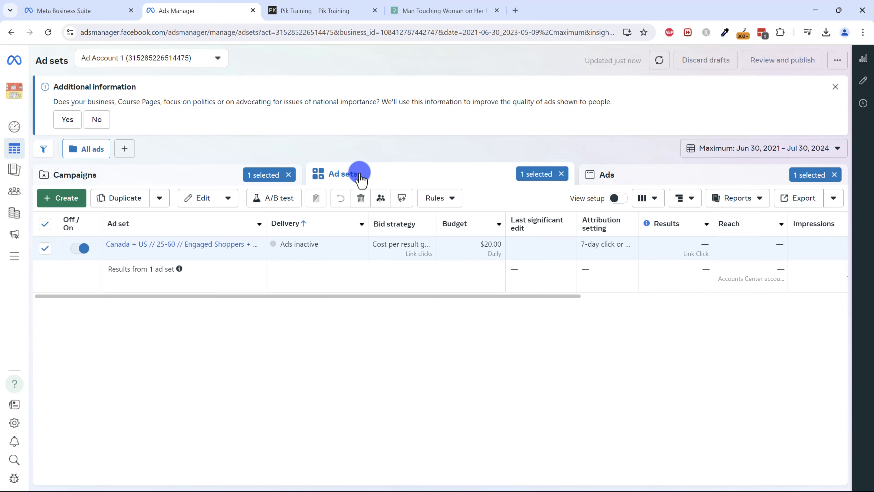
pyautogui.click(121, 202)
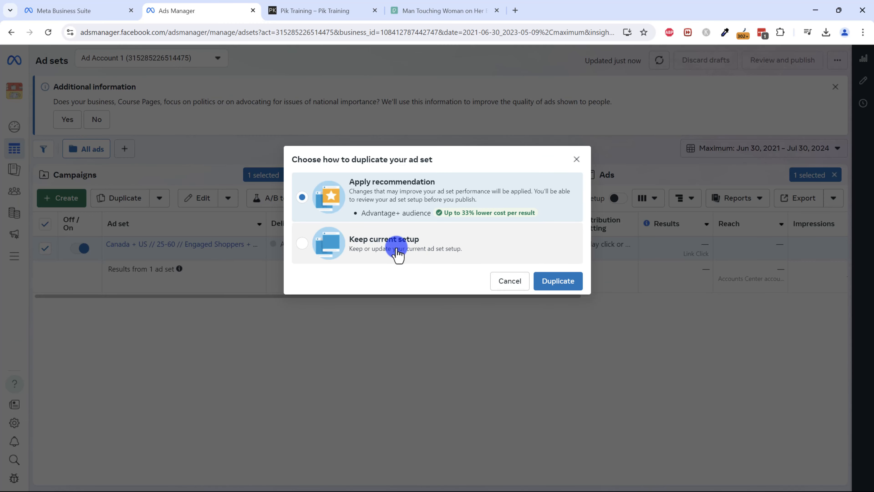
pyautogui.click(396, 249)
pyautogui.click(582, 280)
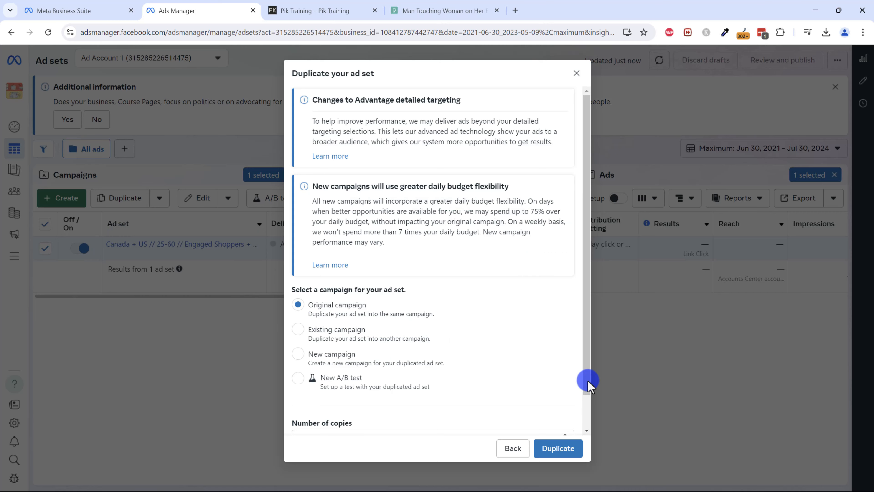
pyautogui.scroll(-2, 585, 380)
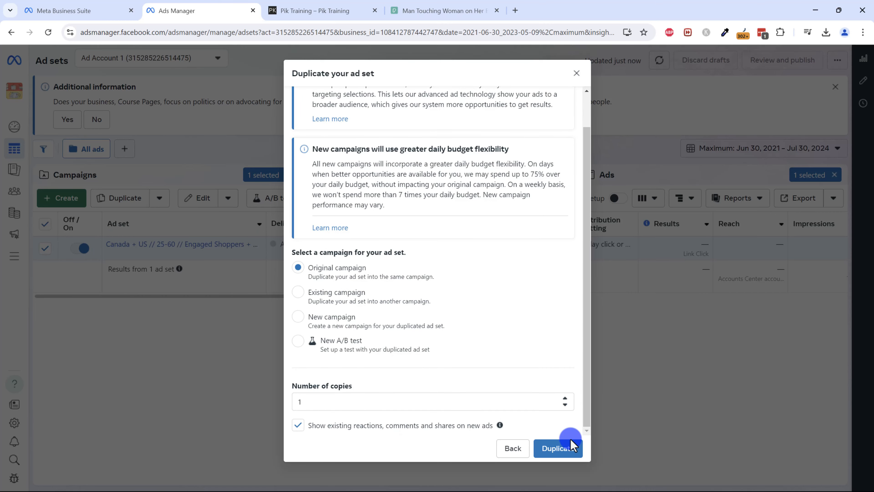
pyautogui.click(566, 447)
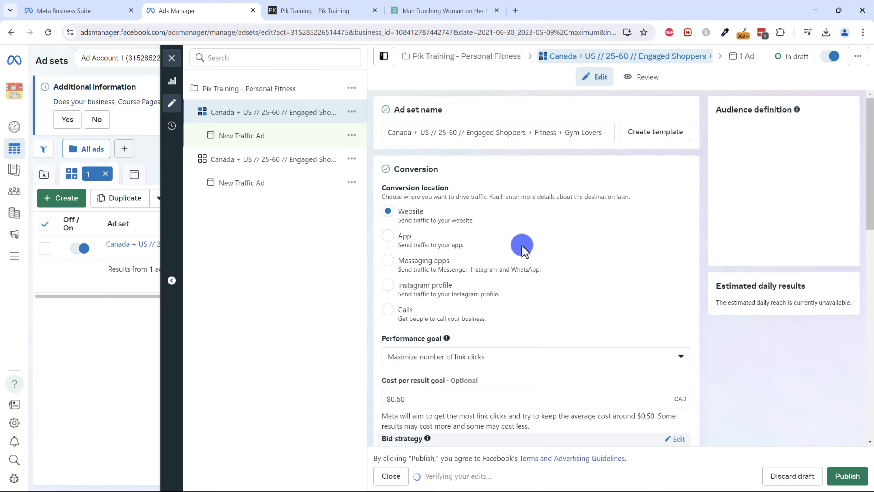
# - Set the duplicated ad set's audience age range to 18-23
pyautogui.scroll(-15, 481, 281)
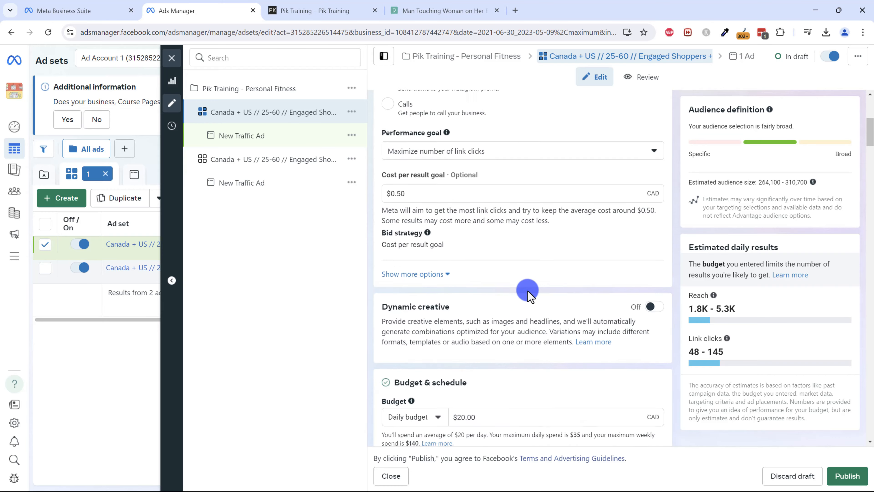
pyautogui.scroll(-15, 529, 289)
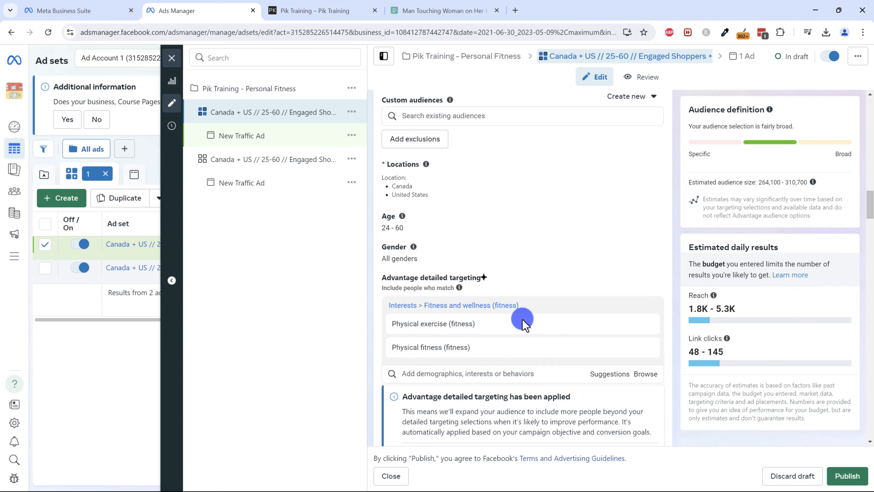
pyautogui.scroll(1, 516, 268)
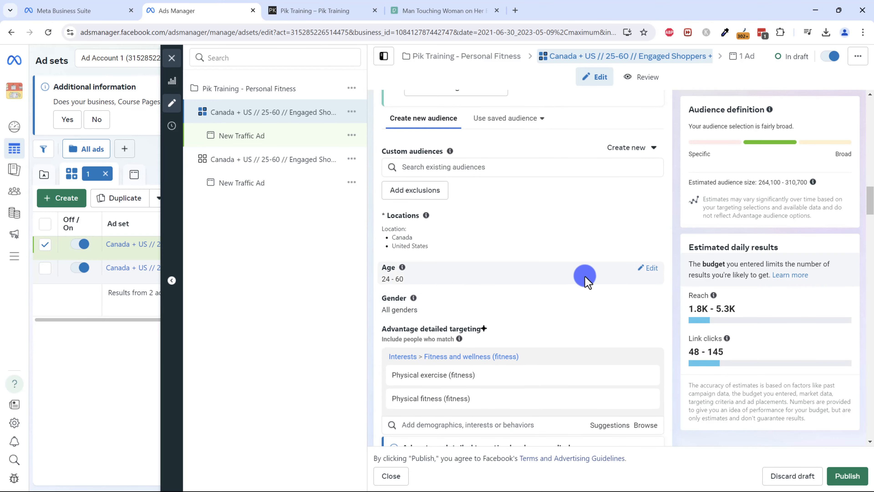
pyautogui.click(649, 268)
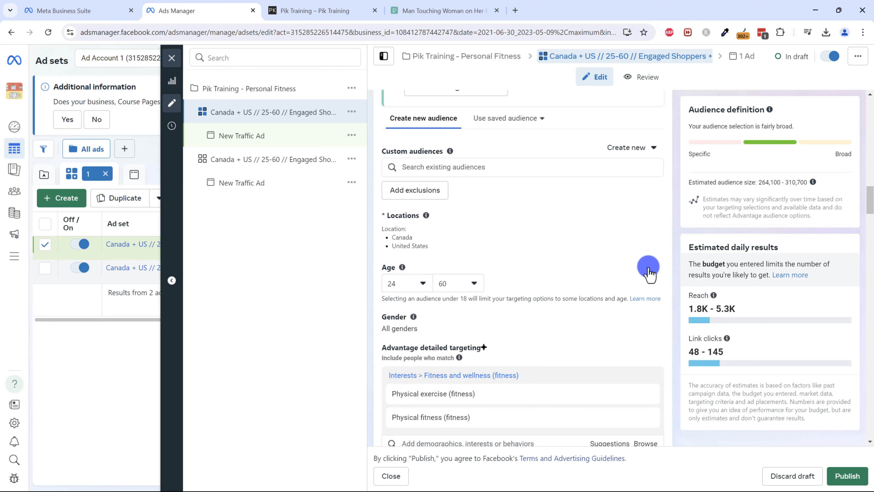
pyautogui.click(421, 285)
pyautogui.scroll(-4, 426, 344)
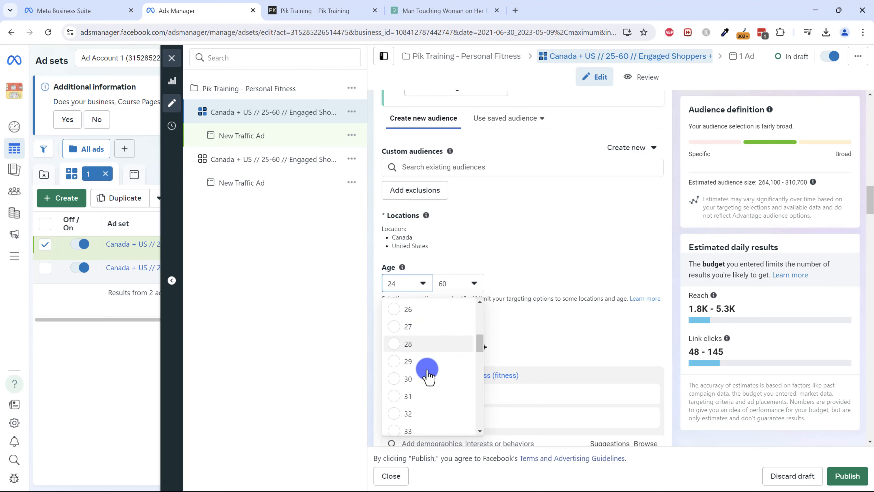
pyautogui.scroll(5, 426, 373)
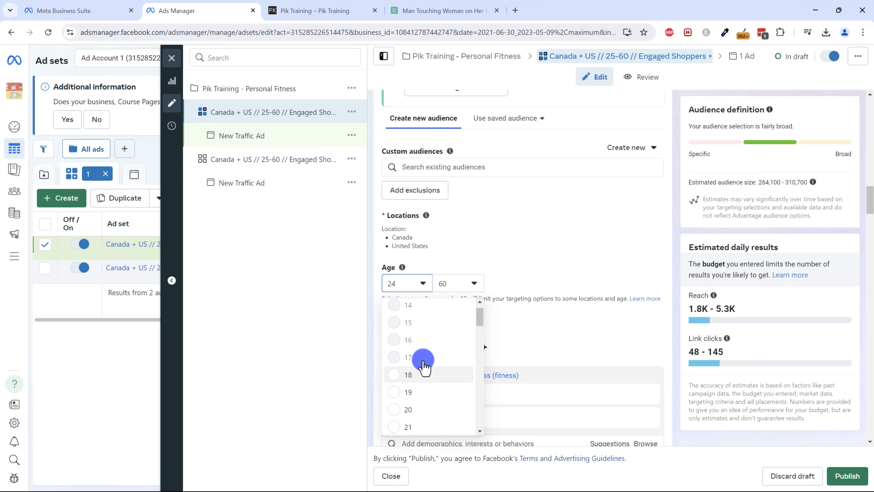
pyautogui.scroll(-1, 424, 365)
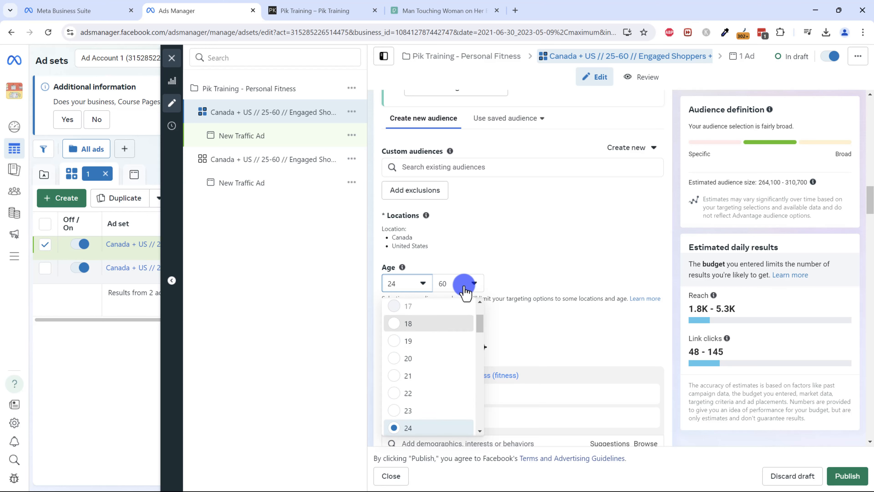
pyautogui.click(464, 286)
pyautogui.click(462, 284)
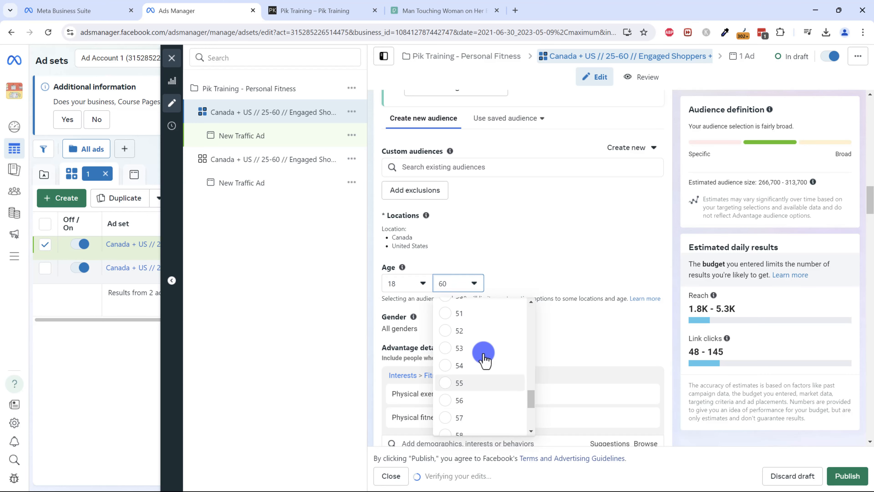
pyautogui.scroll(5, 481, 351)
pyautogui.click(476, 343)
# - Change the age range in the duplicated ad set's name to 18-23, then publish the ad set and close its editor
pyautogui.scroll(7, 584, 241)
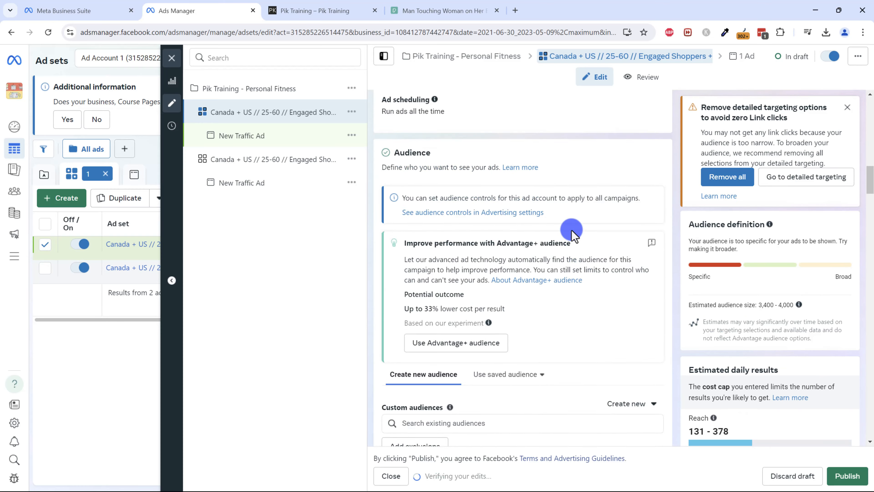
pyautogui.scroll(15, 482, 152)
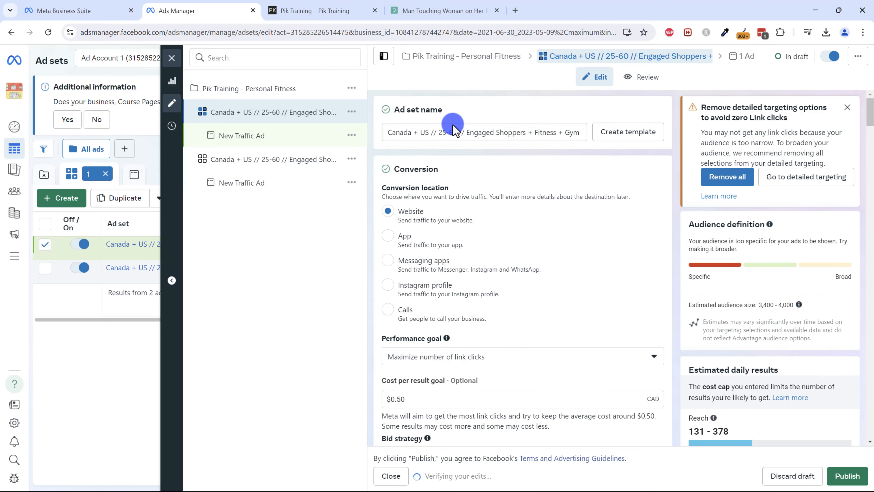
pyautogui.doubleClick(453, 133)
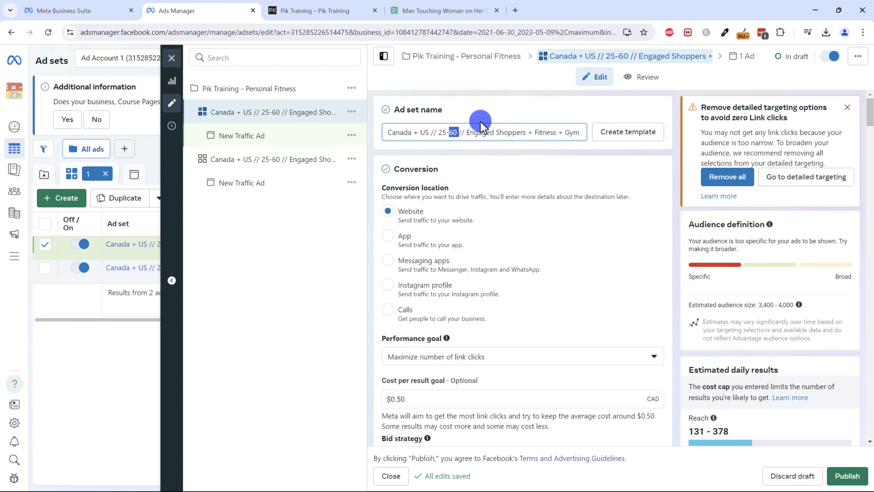
pyautogui.press('BackSpace')
pyautogui.press('BackSpace')
pyautogui.press('BackSpace')
pyautogui.press('BackSpace')
pyautogui.write('18-23')
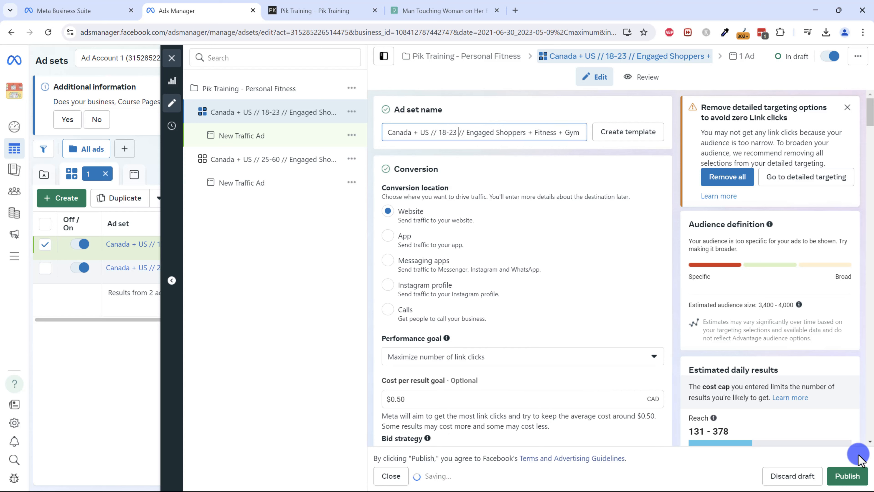
pyautogui.click(856, 477)
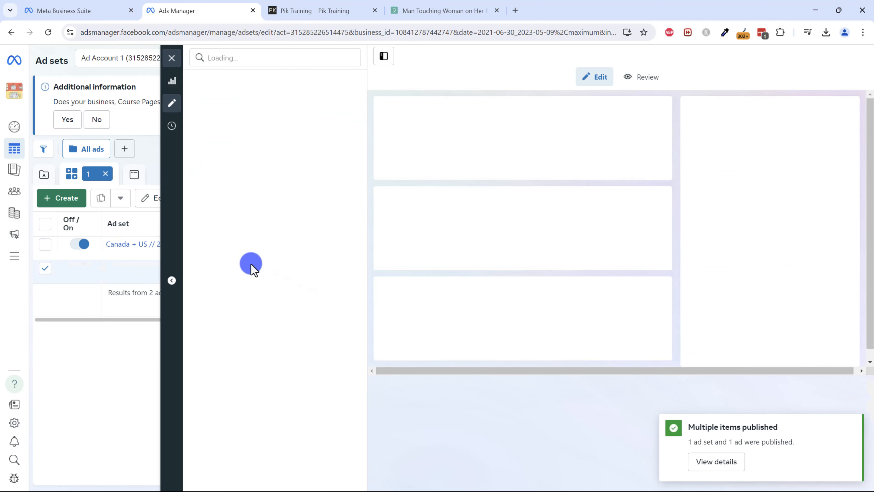
pyautogui.click(171, 60)
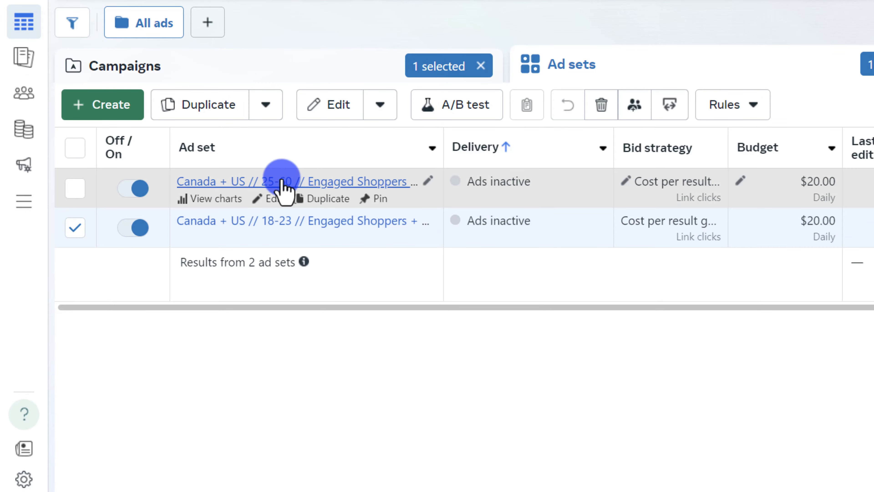
# - Review the ad inside the 18-23 ad set, the ad set and campaign levels, and the list of all tools
pyautogui.click(329, 222)
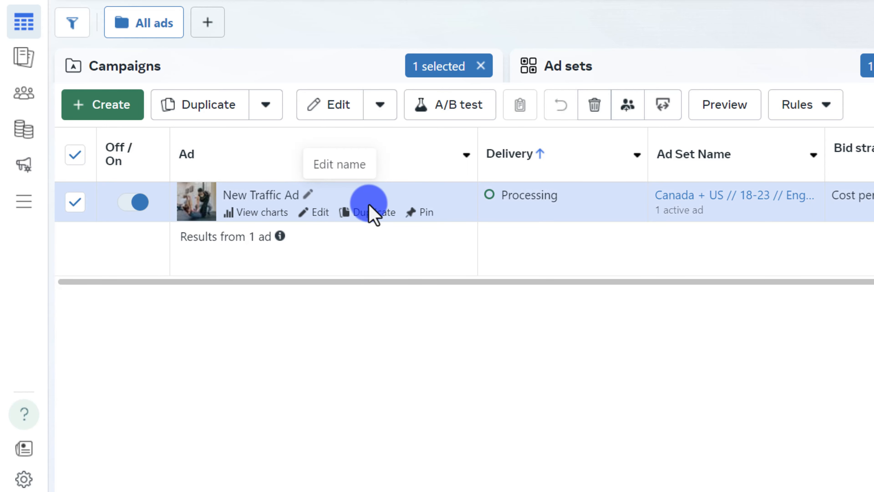
pyautogui.click(657, 55)
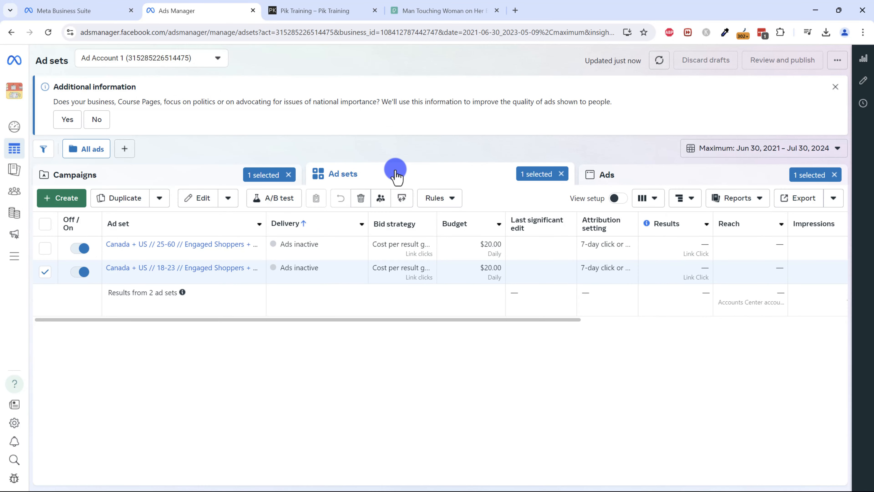
pyautogui.click(147, 179)
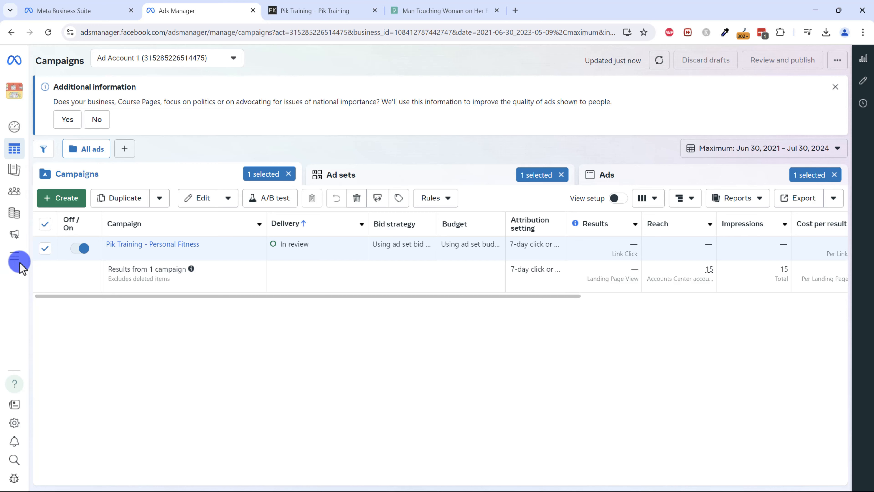
pyautogui.click(15, 257)
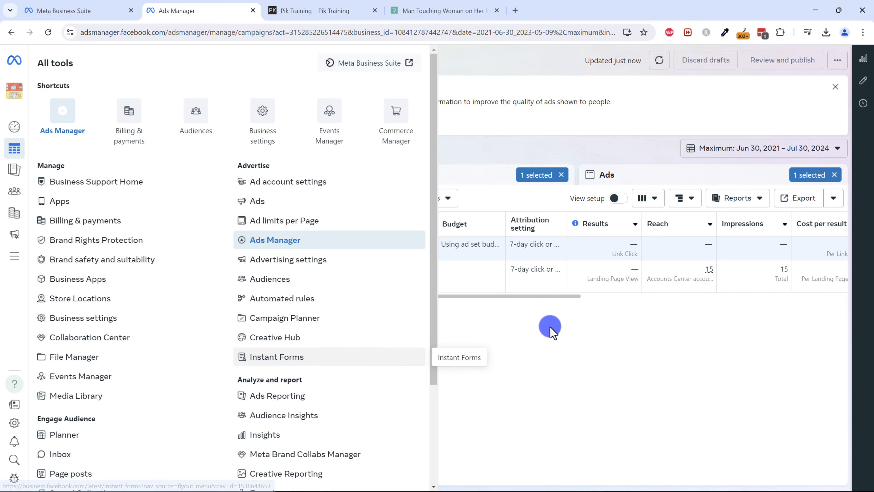
pyautogui.click(540, 331)
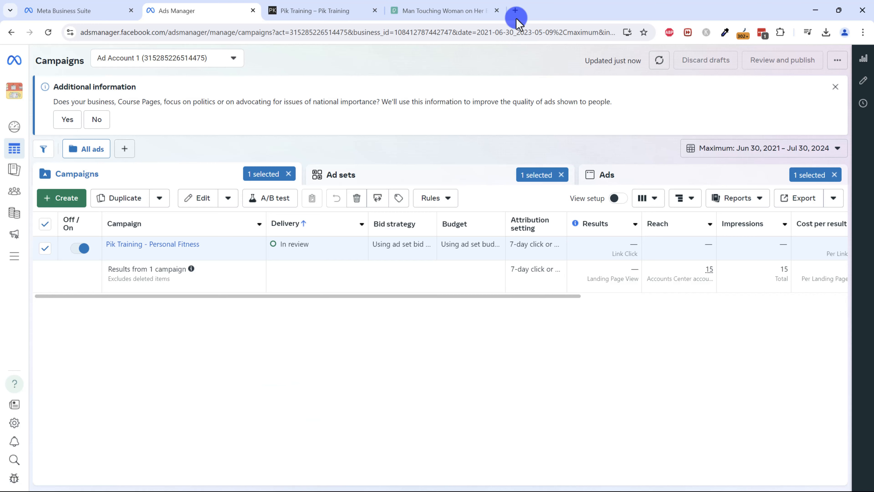
# - Open ivanmana.com in a new browser tab and view its list of courses
pyautogui.click(513, 10)
pyautogui.write('ivan')
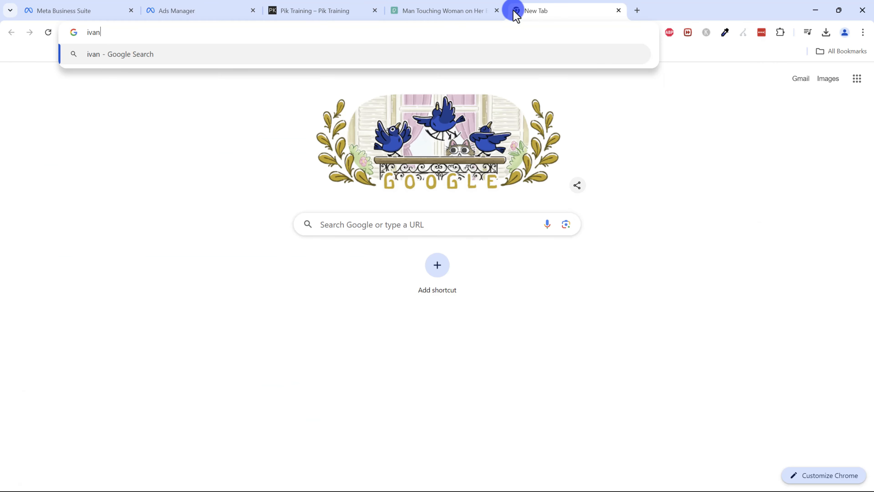
pyautogui.write('mana.com')
pyautogui.press('Return')
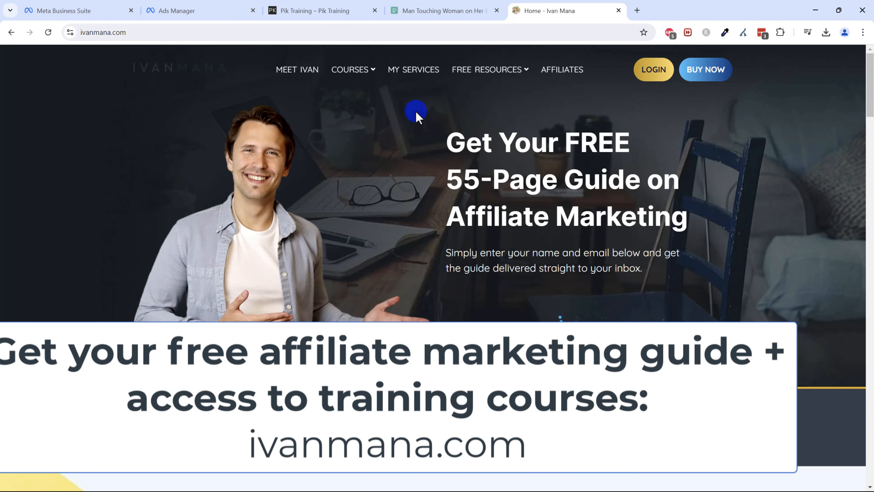
pyautogui.moveTo(357, 71)
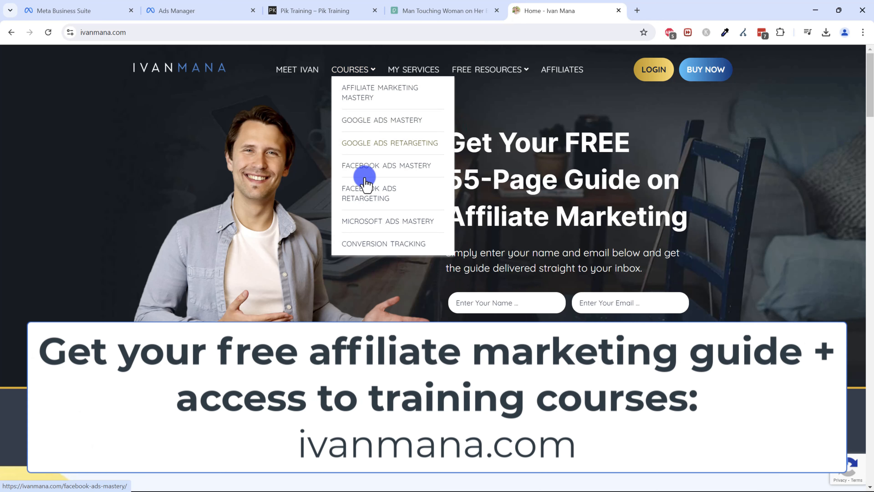